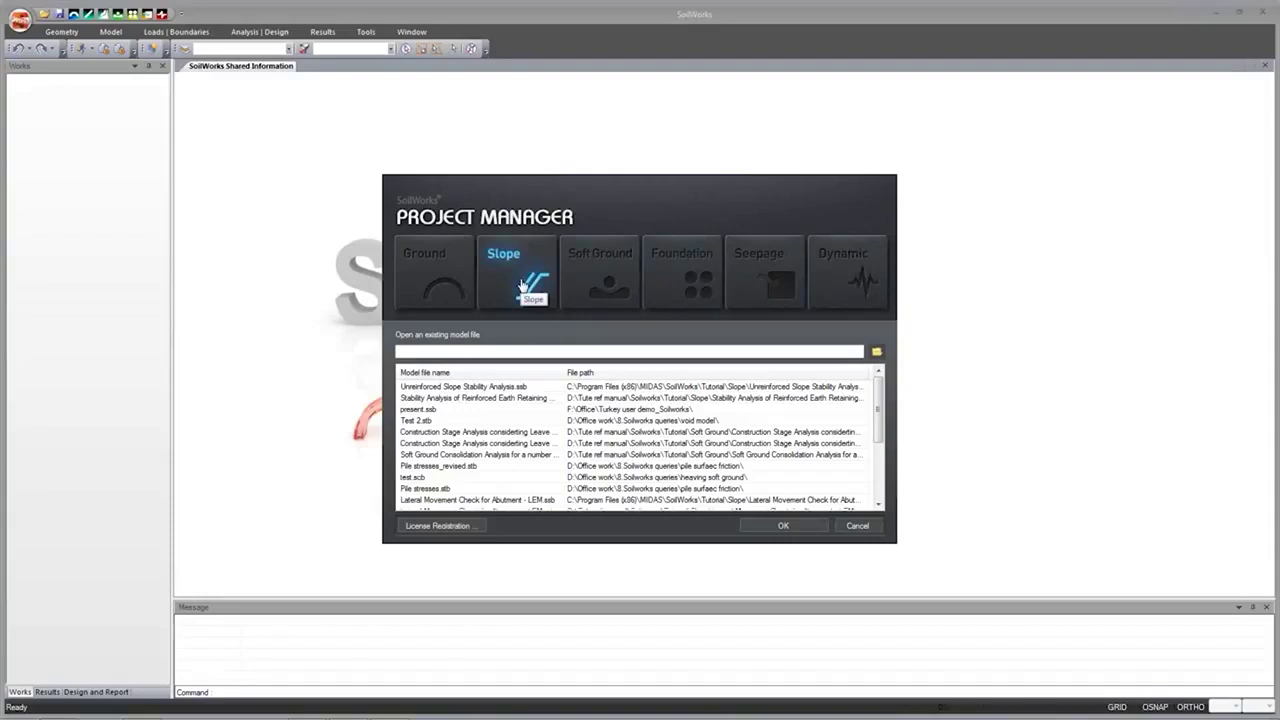
Step: Start a new Slope project and accept the initial parameters with kN, m and sec units
click(521, 285)
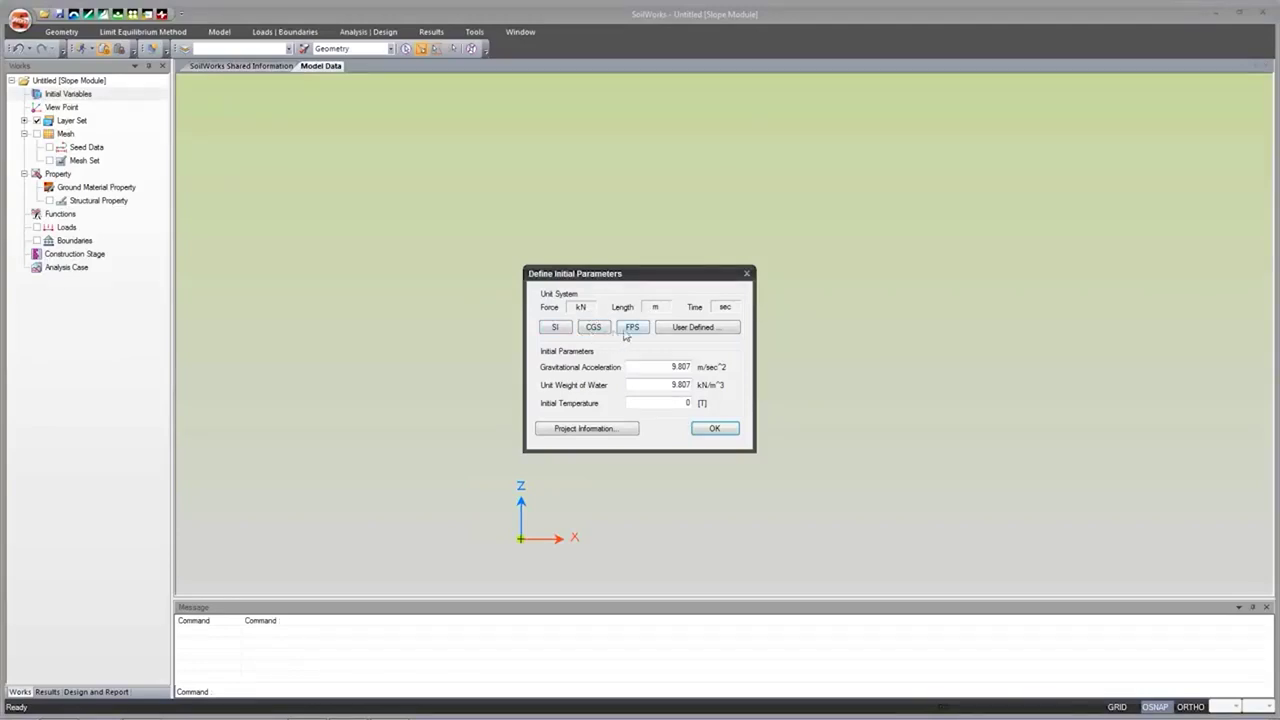
click(685, 333)
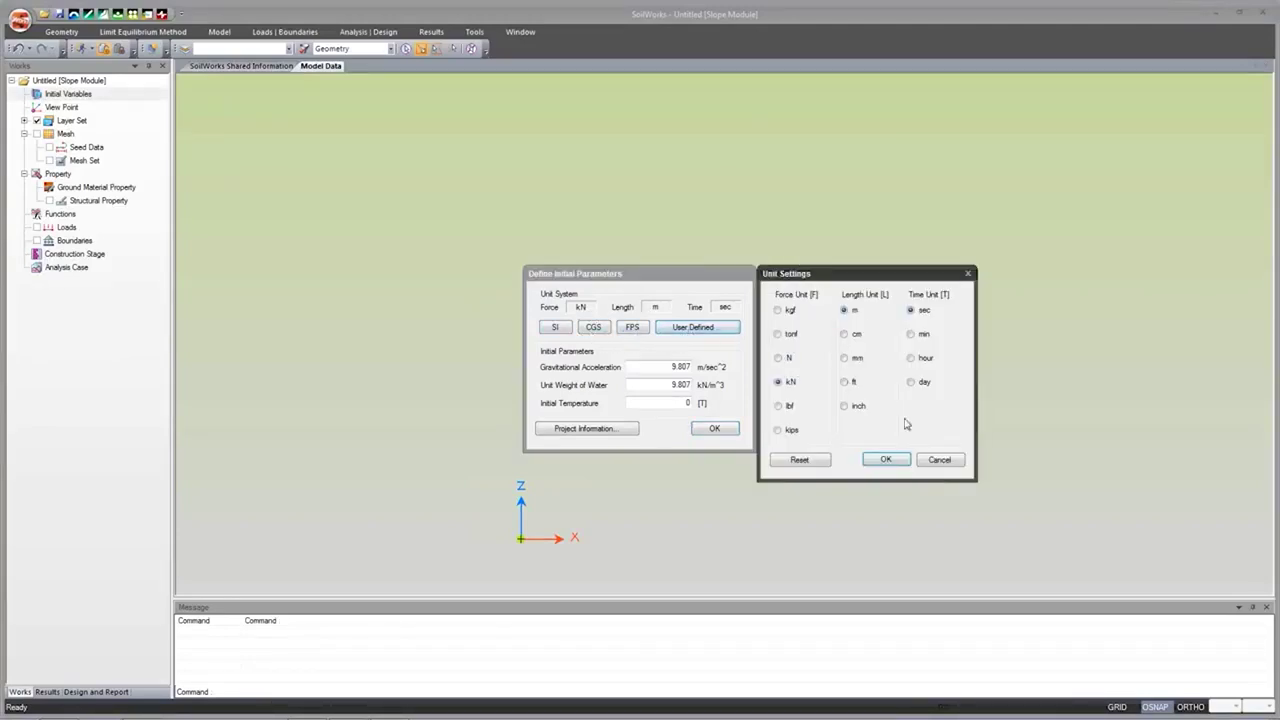
click(940, 460)
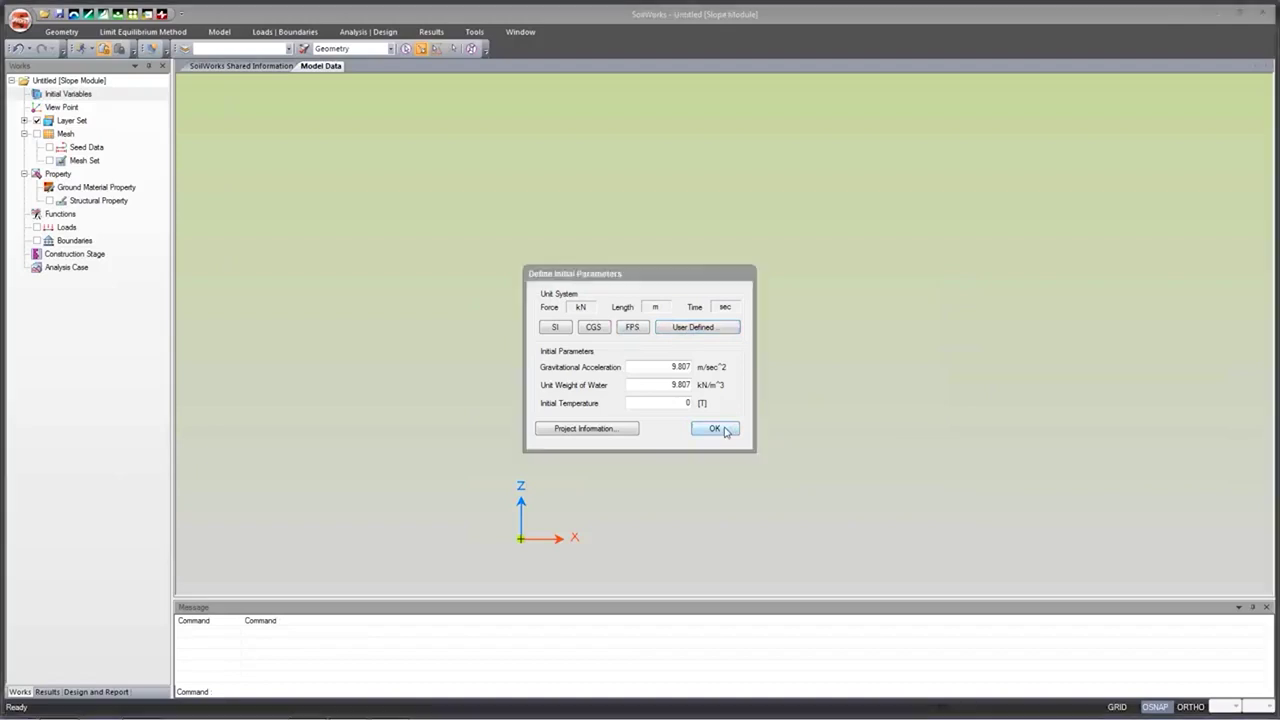
click(716, 429)
Step: Import the CAD drawing of the slope cross-section into the model
click(62, 33)
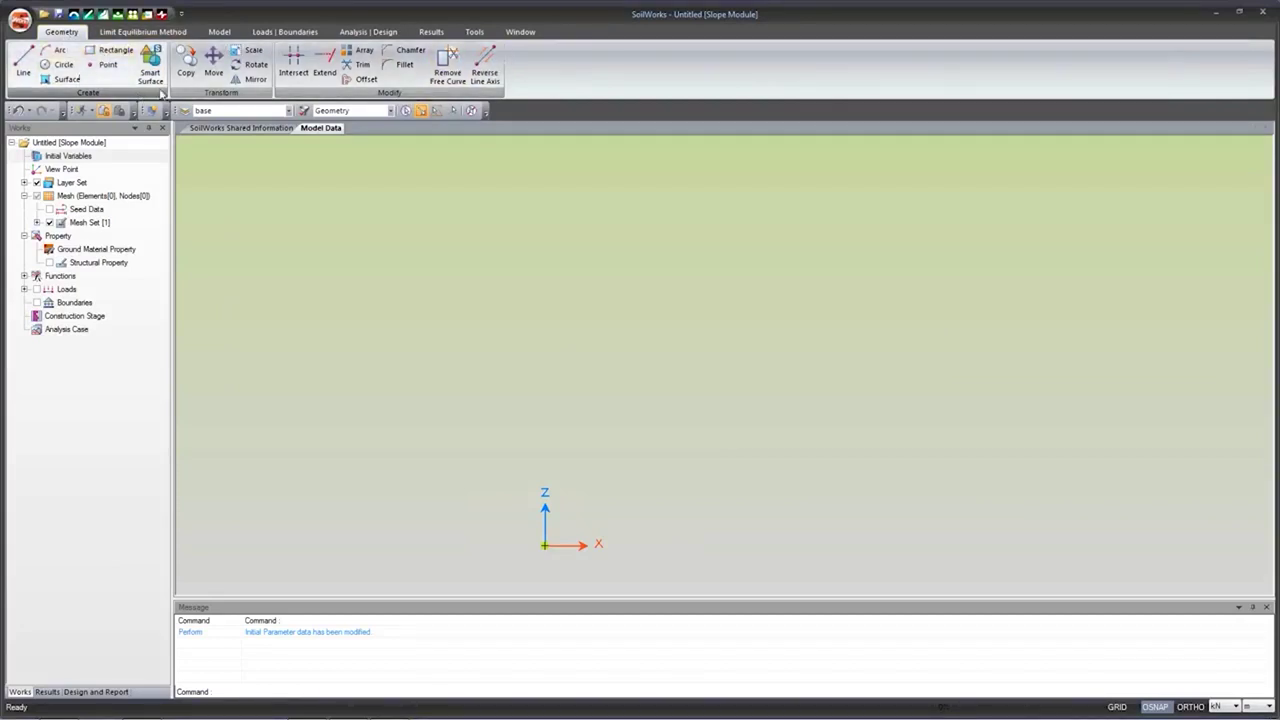
click(24, 22)
mouse_move(57, 168)
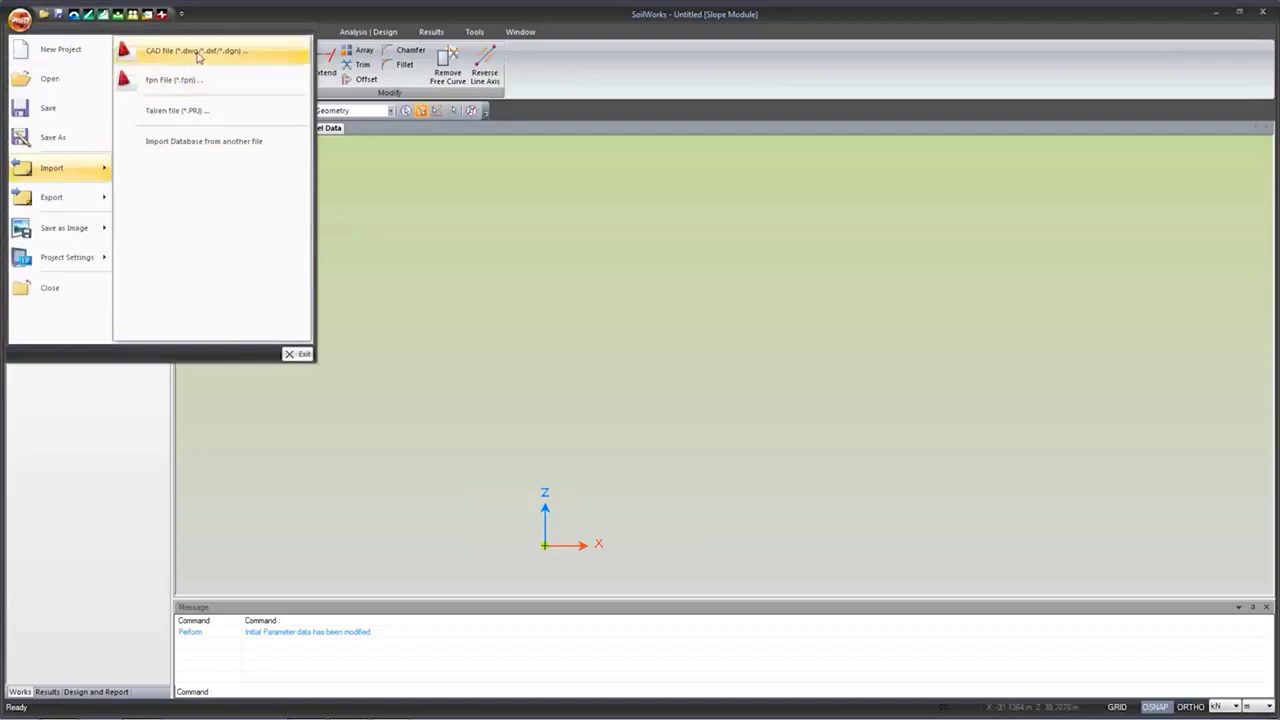
click(198, 57)
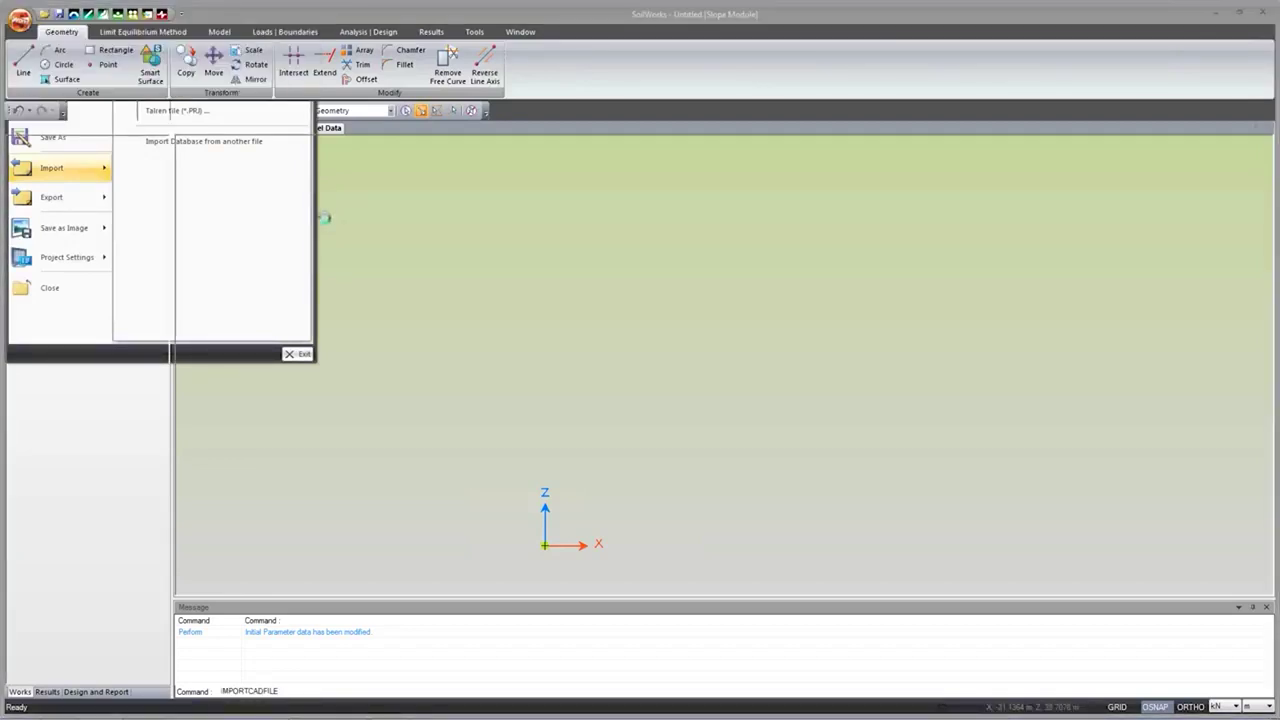
double_click(246, 99)
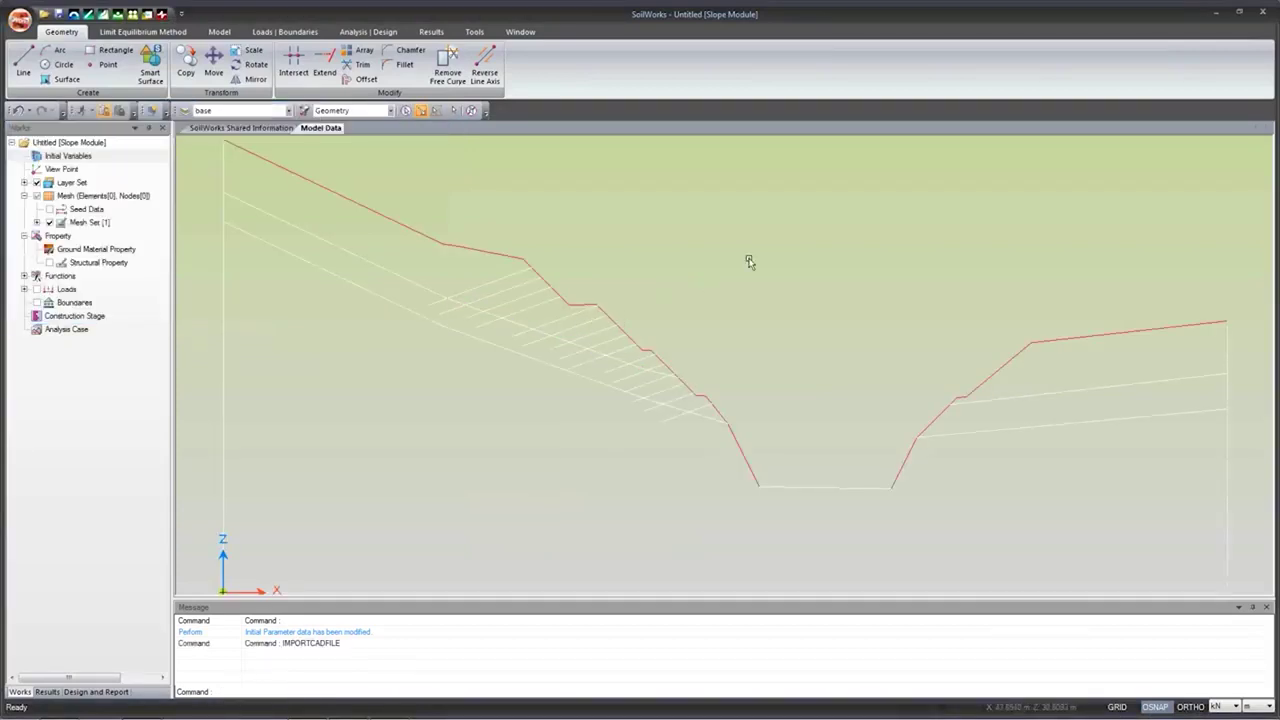
scroll(742, 258, down, 1)
scroll(773, 535, down, 1)
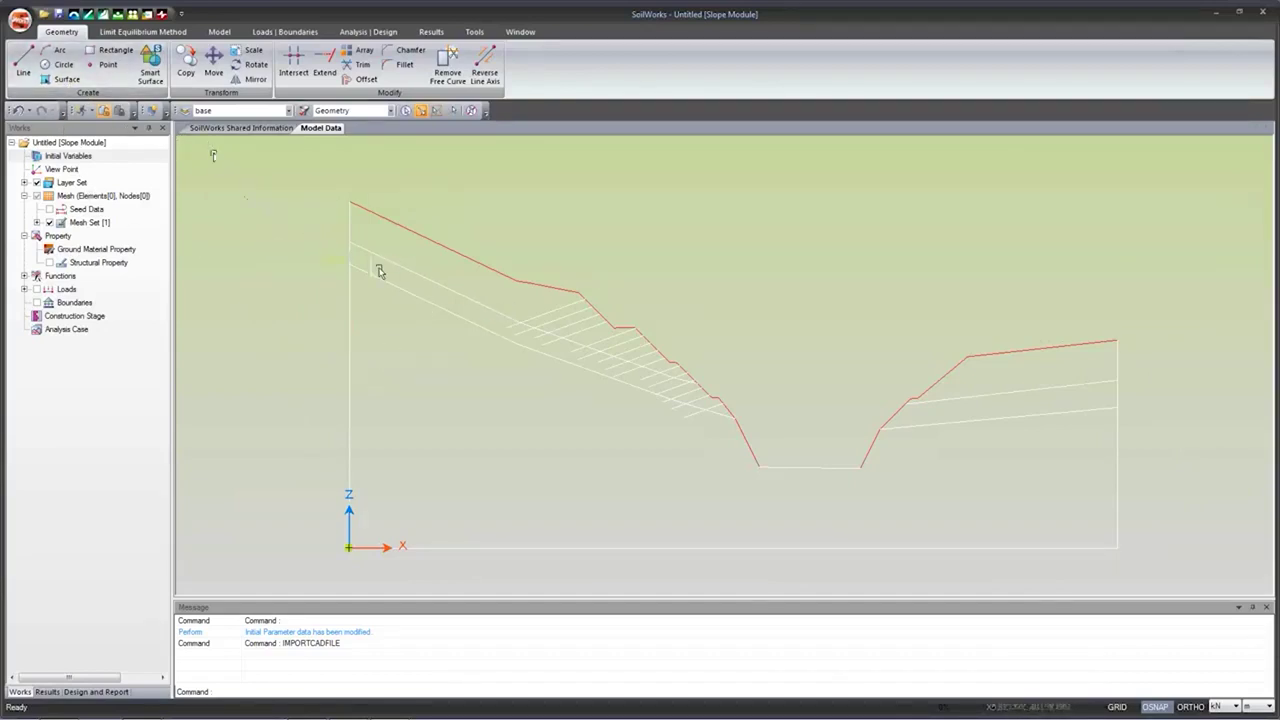
Step: Open the ground material property definition and choose the Mohr-Coulomb (LEM) model type
click(152, 36)
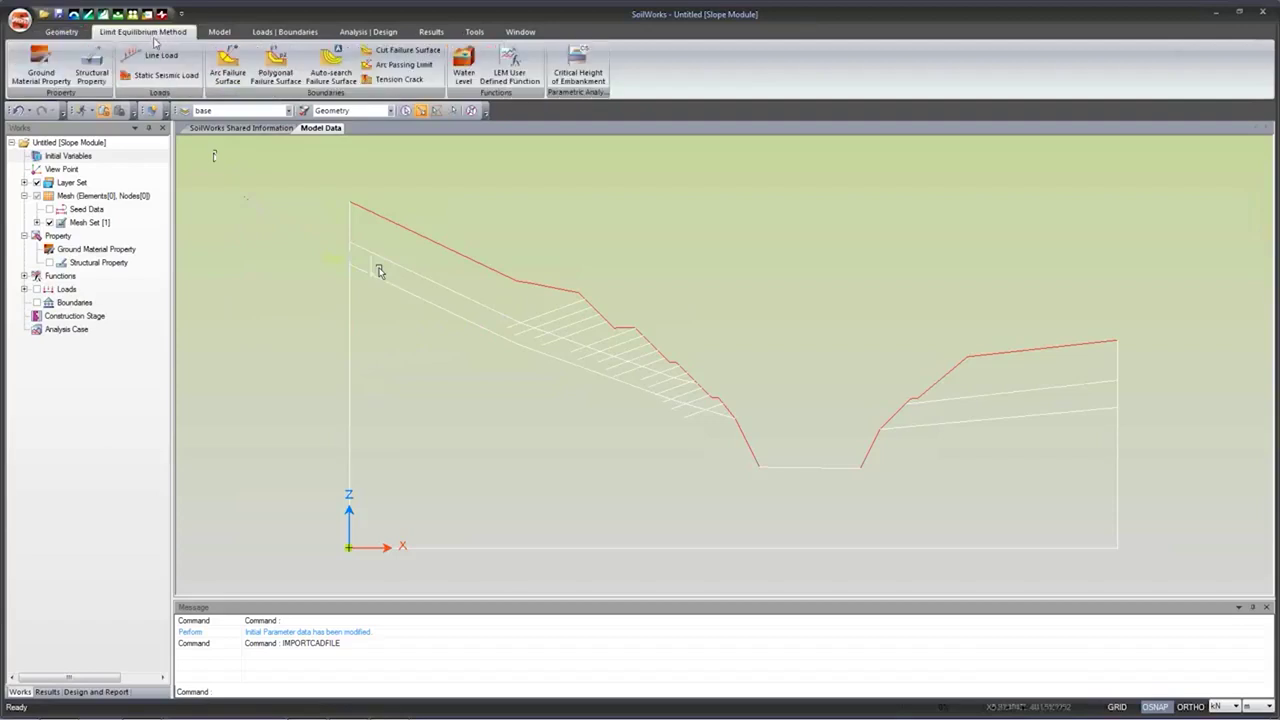
click(47, 66)
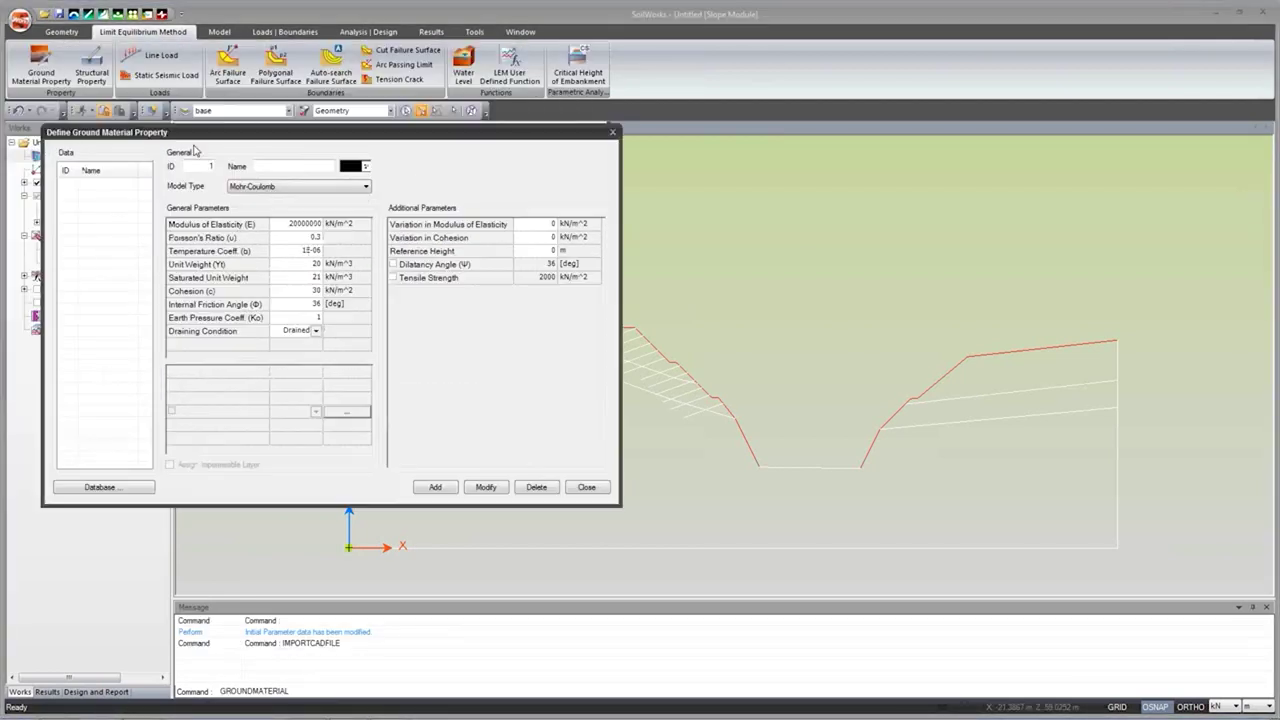
click(297, 205)
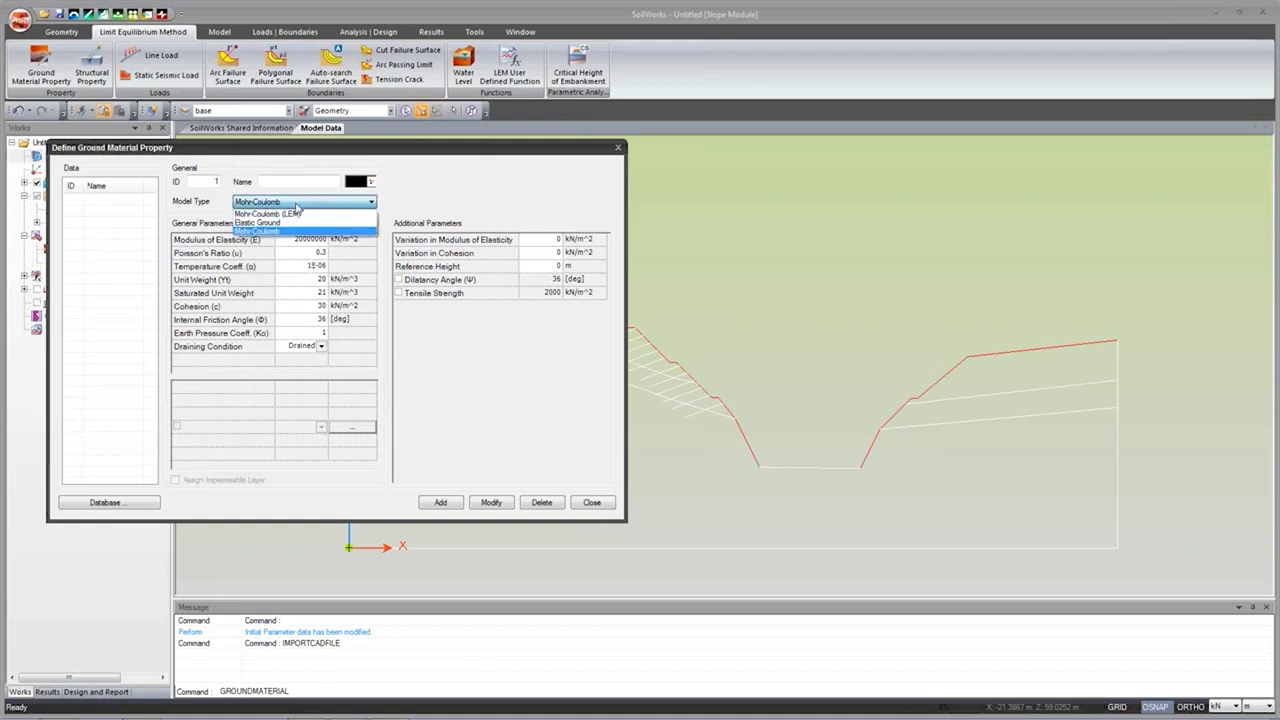
click(297, 220)
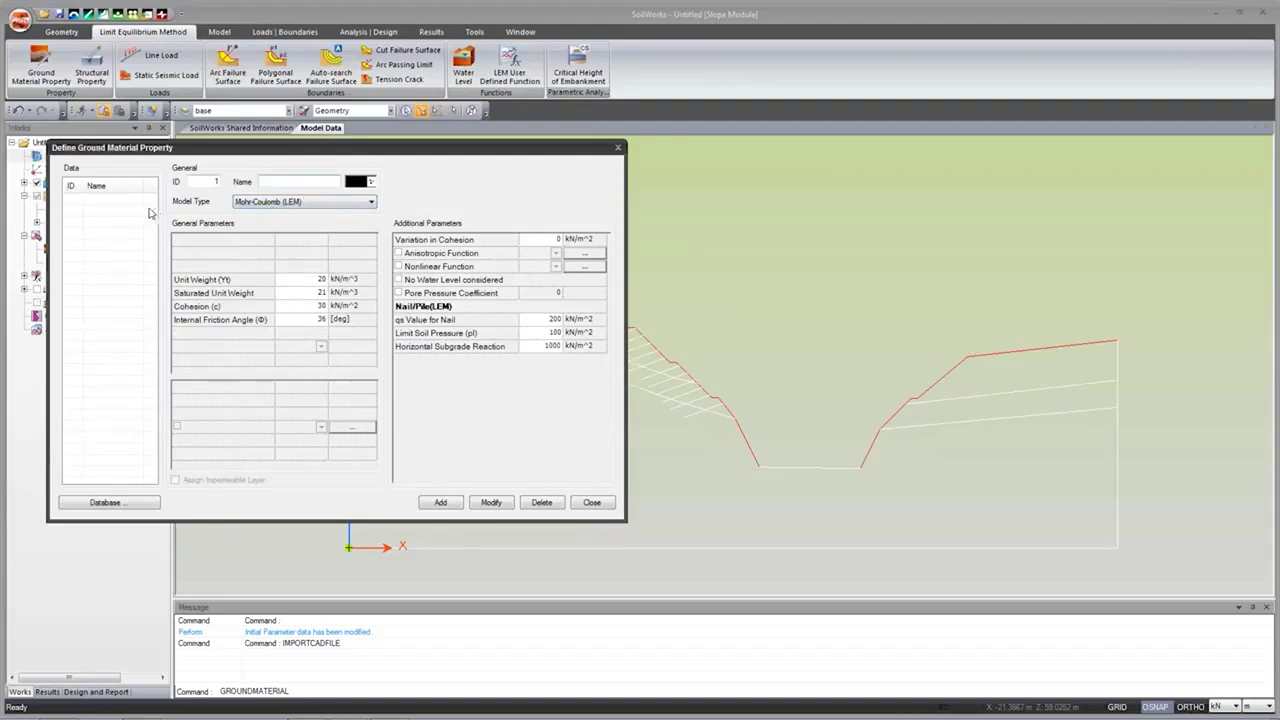
Step: Mark Weathered Rock, Class I Rock and Class II Rock in the Gneiss#1 material database with the Mohr-Coulomb (LEM) model, then close without assigning
click(124, 505)
click(878, 170)
drag(932, 203, 931, 360)
click(984, 357)
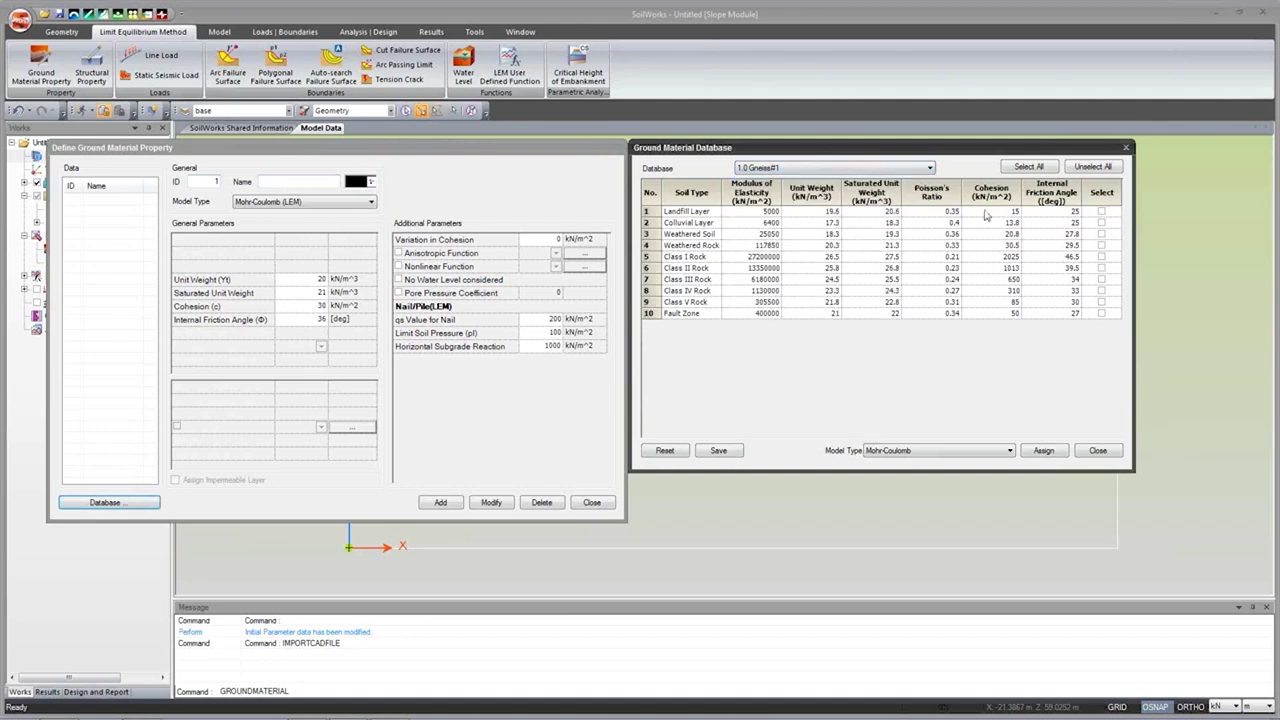
click(1101, 245)
click(1101, 256)
click(1101, 268)
click(1010, 450)
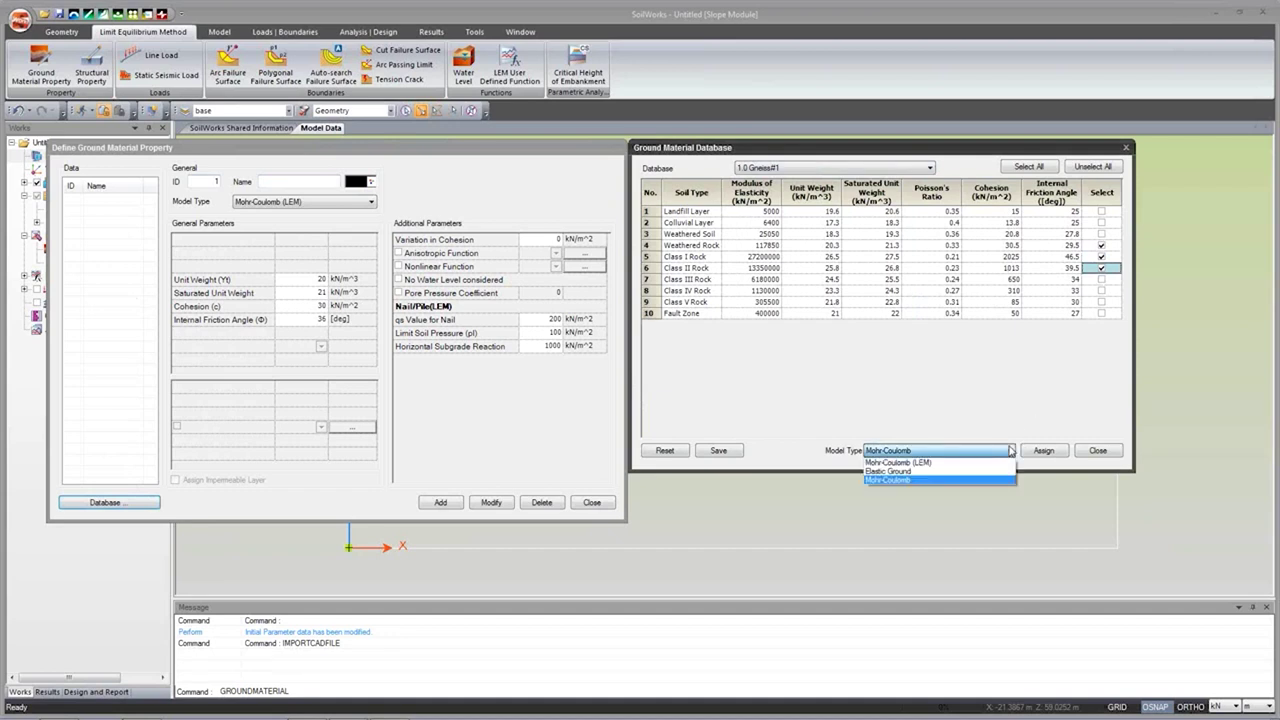
click(975, 463)
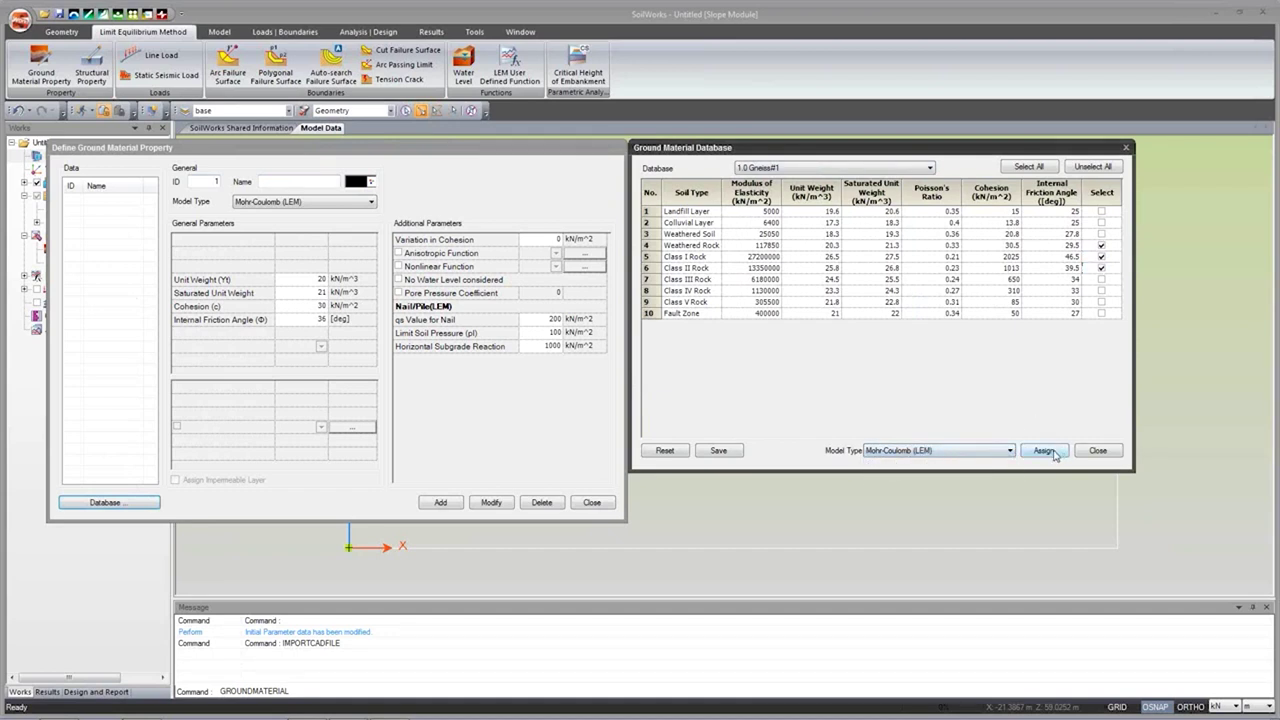
click(1098, 451)
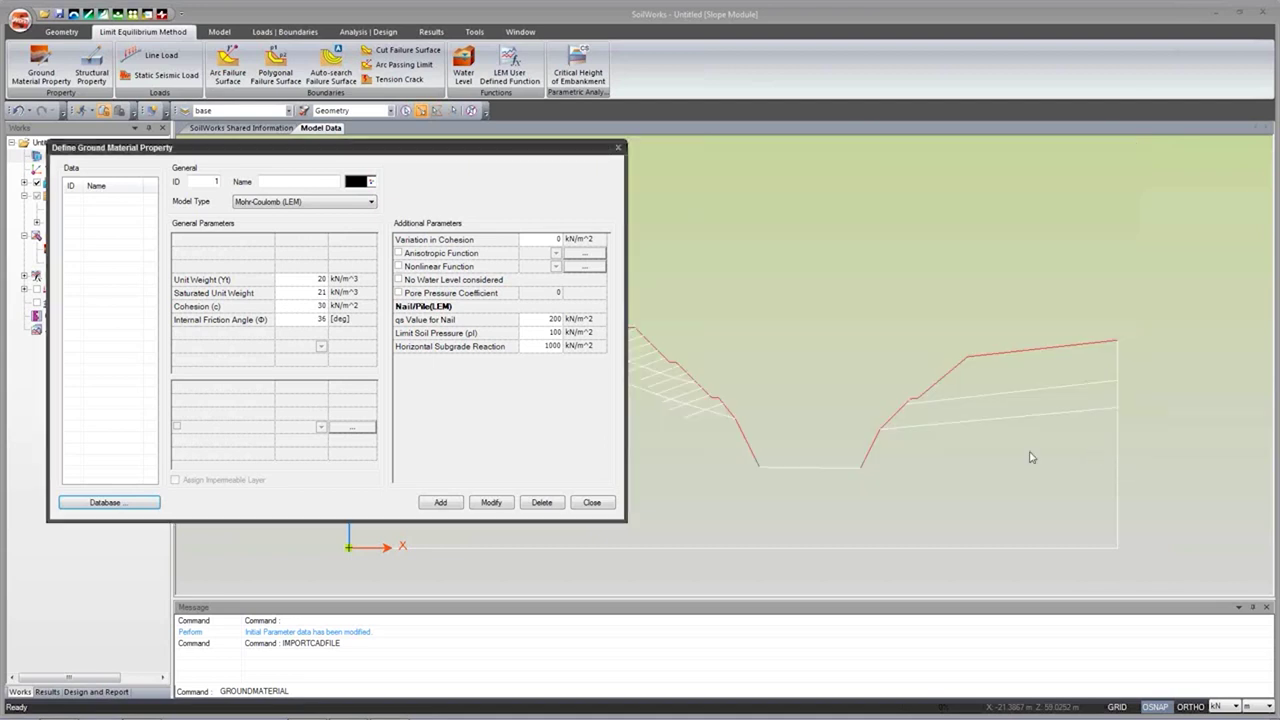
click(592, 503)
Step: Look through the element types available for structural properties and close the definition without adding one
click(90, 68)
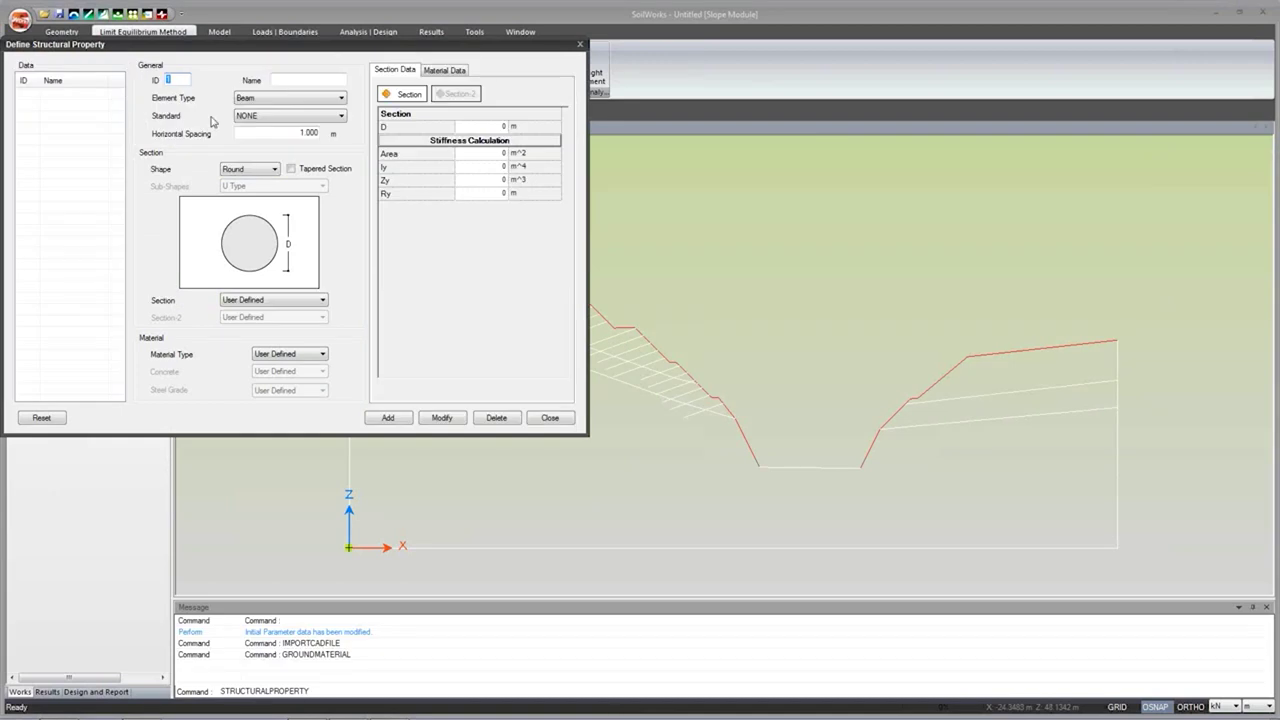
click(341, 99)
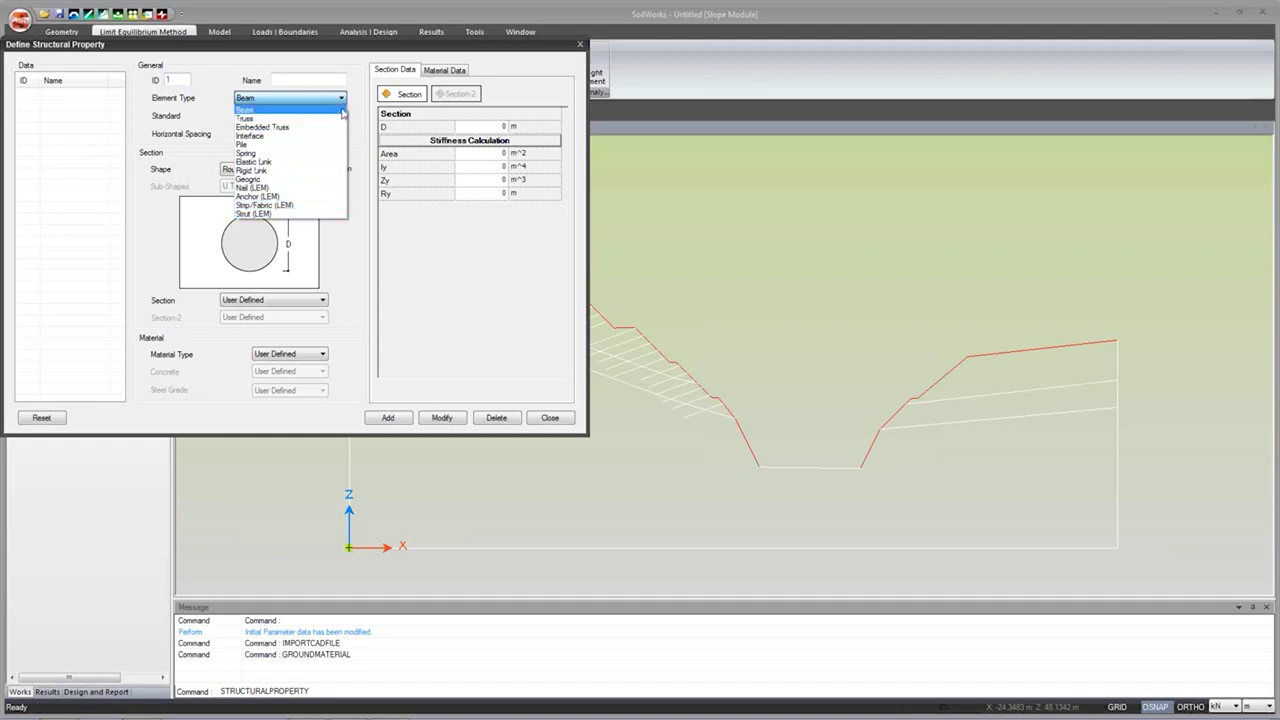
click(362, 100)
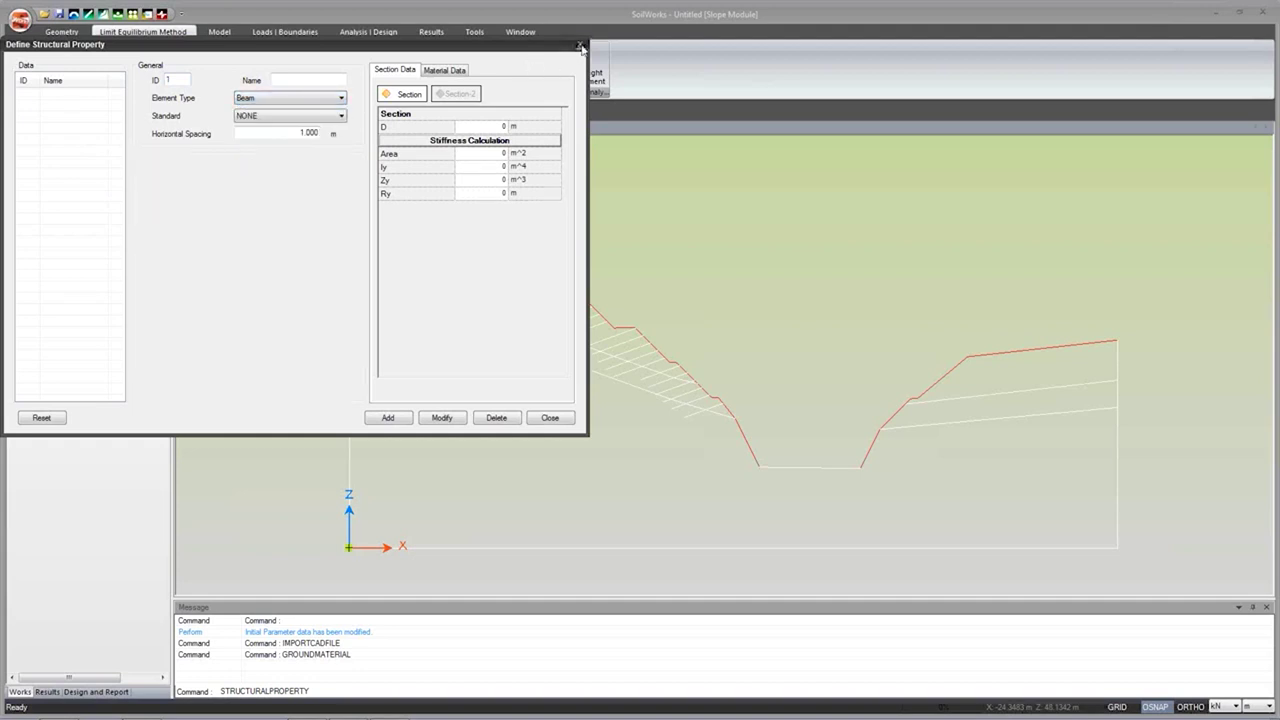
click(579, 44)
Step: Open the database import from another file and set D:\Webinar\Soilworks Demo as the source folder
click(20, 19)
mouse_move(91, 169)
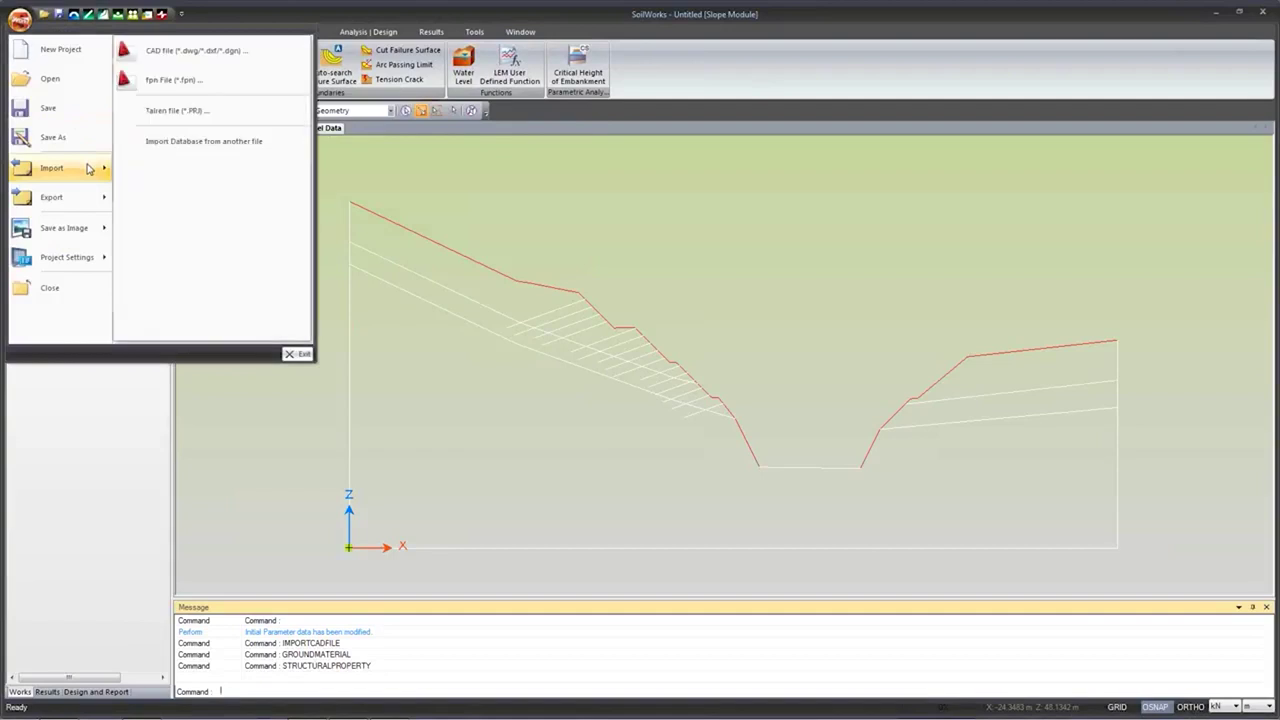
click(183, 146)
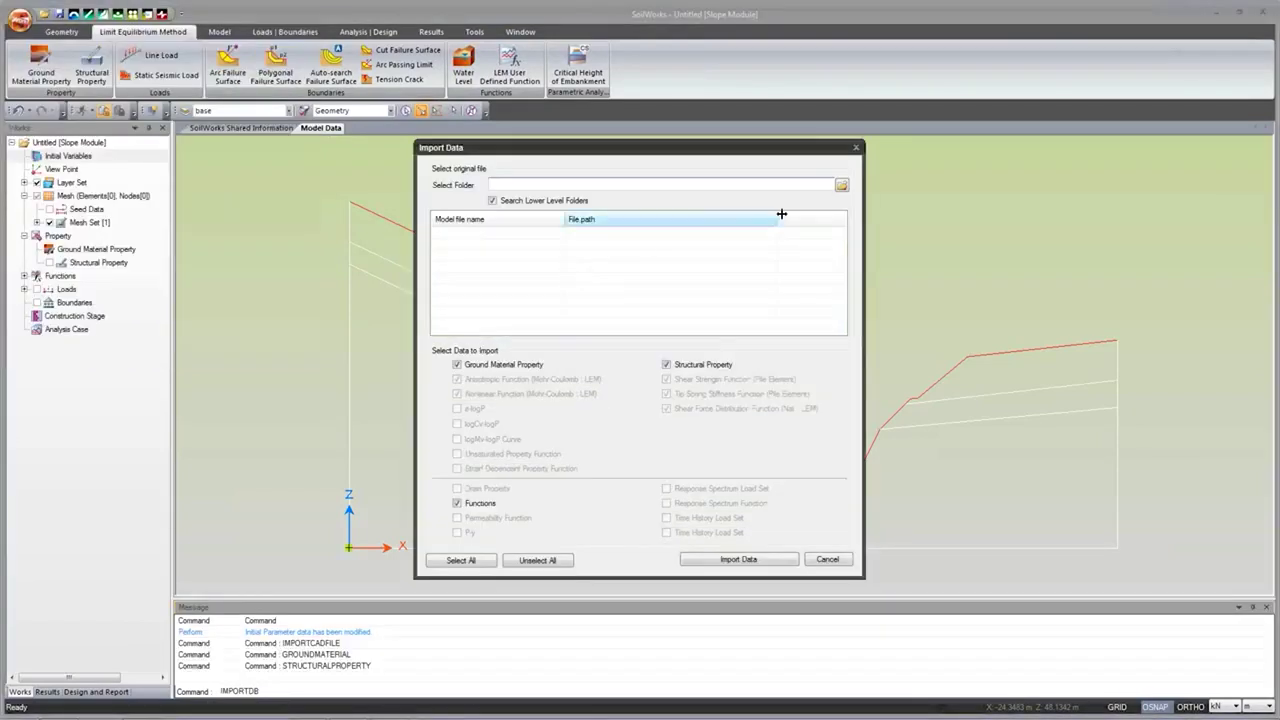
click(842, 186)
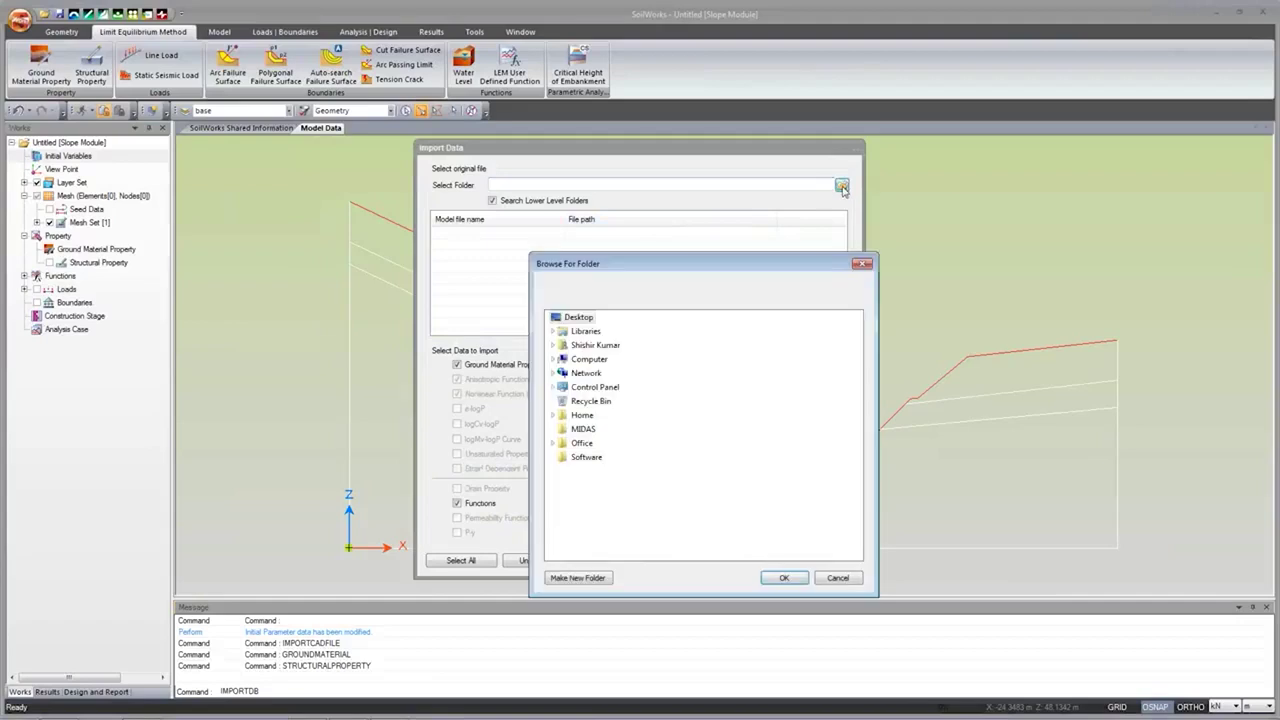
click(589, 359)
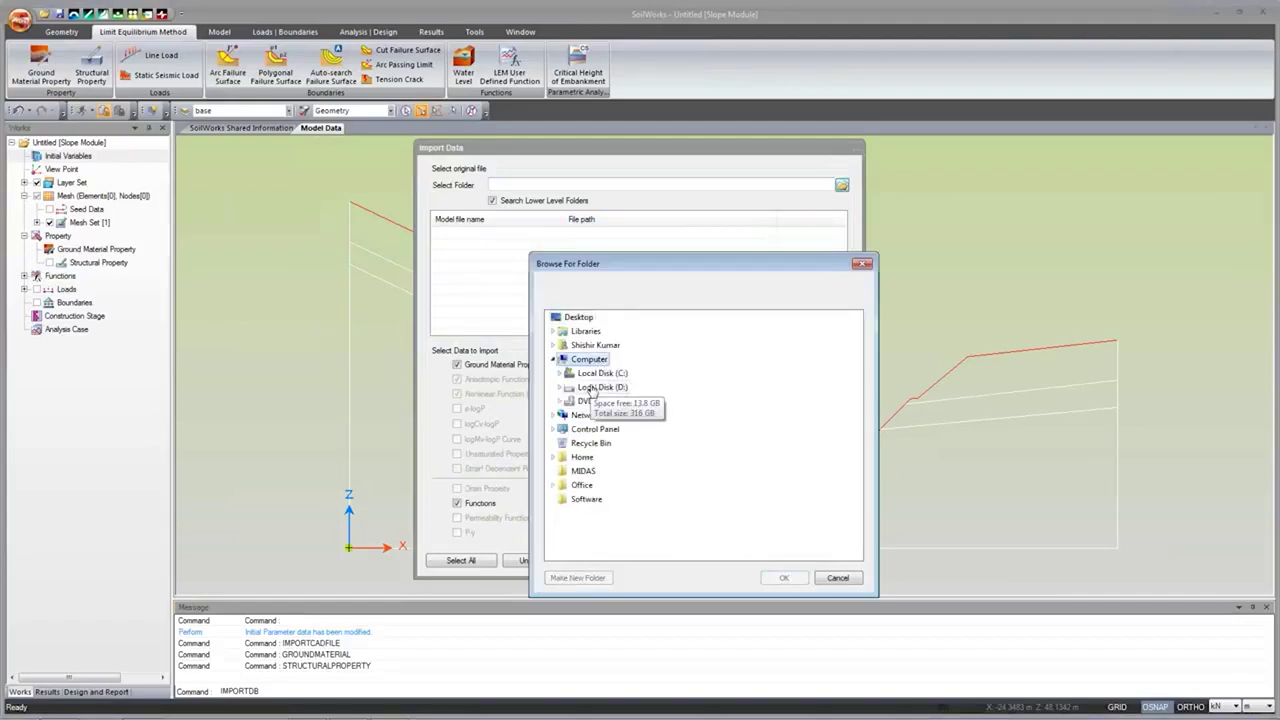
click(598, 388)
click(600, 457)
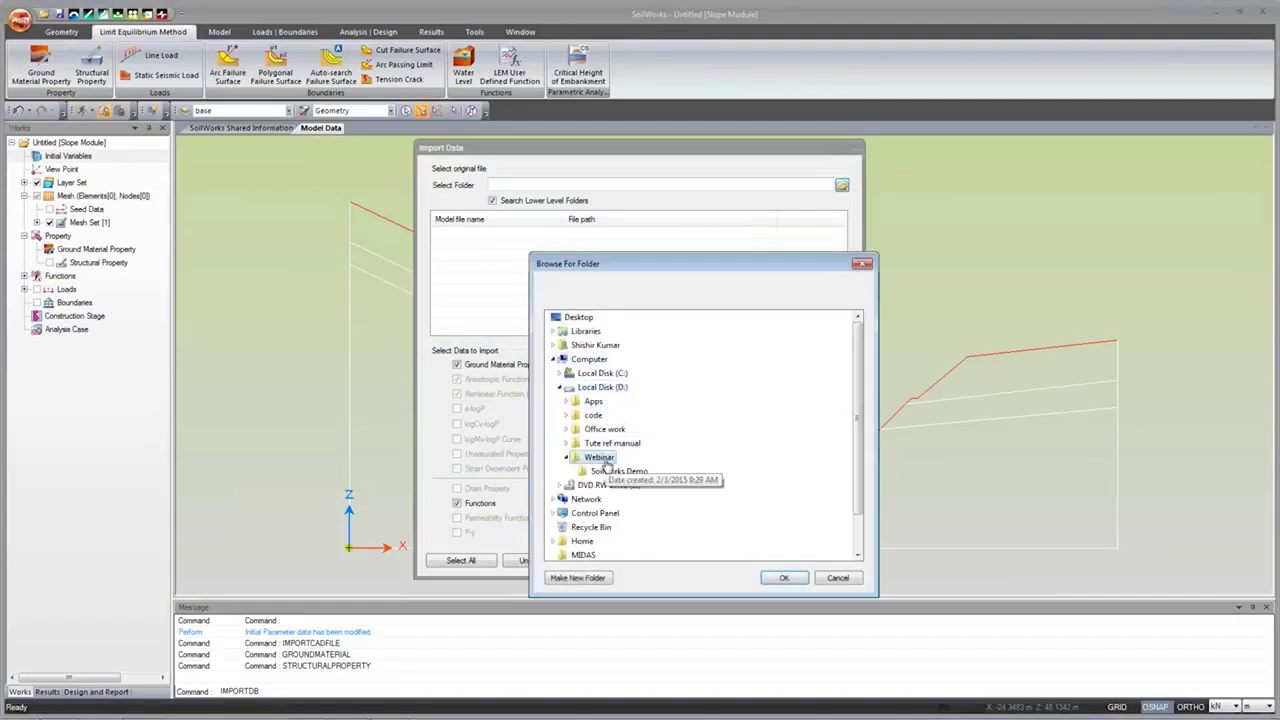
click(617, 472)
click(781, 578)
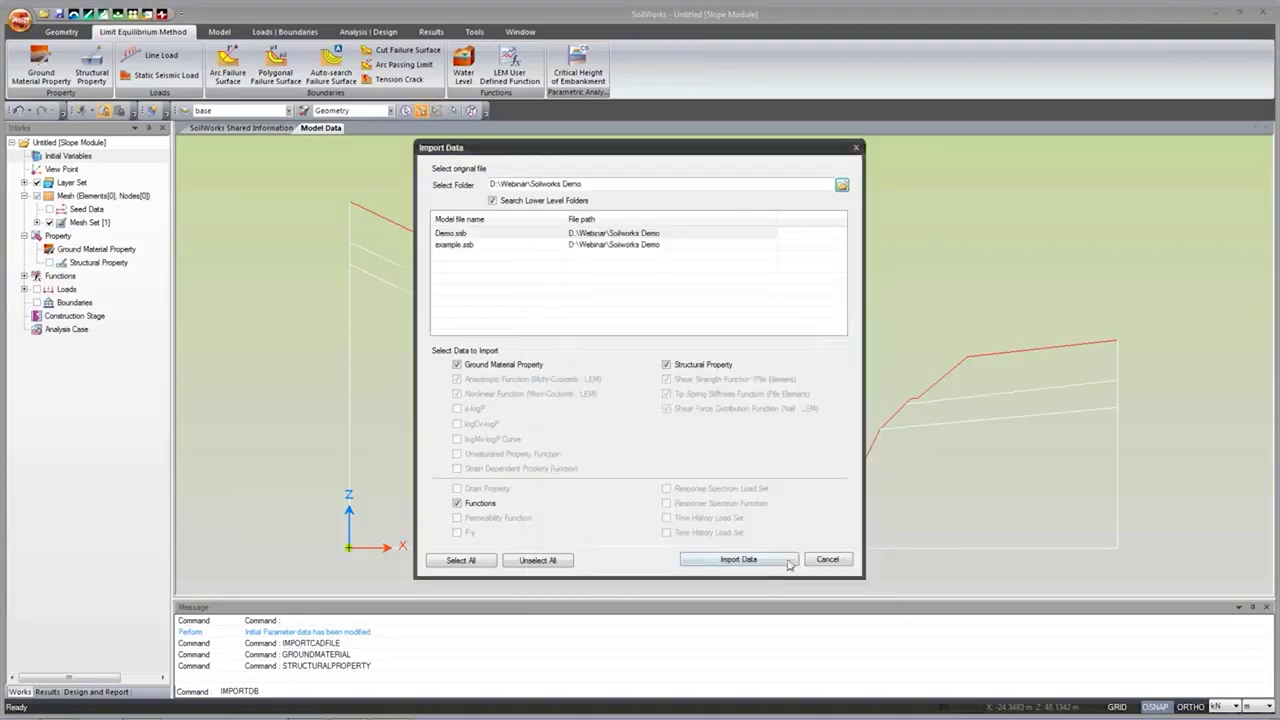
Step: Import the ground material and structural properties from the Demo model file, leaving out Functions
click(480, 235)
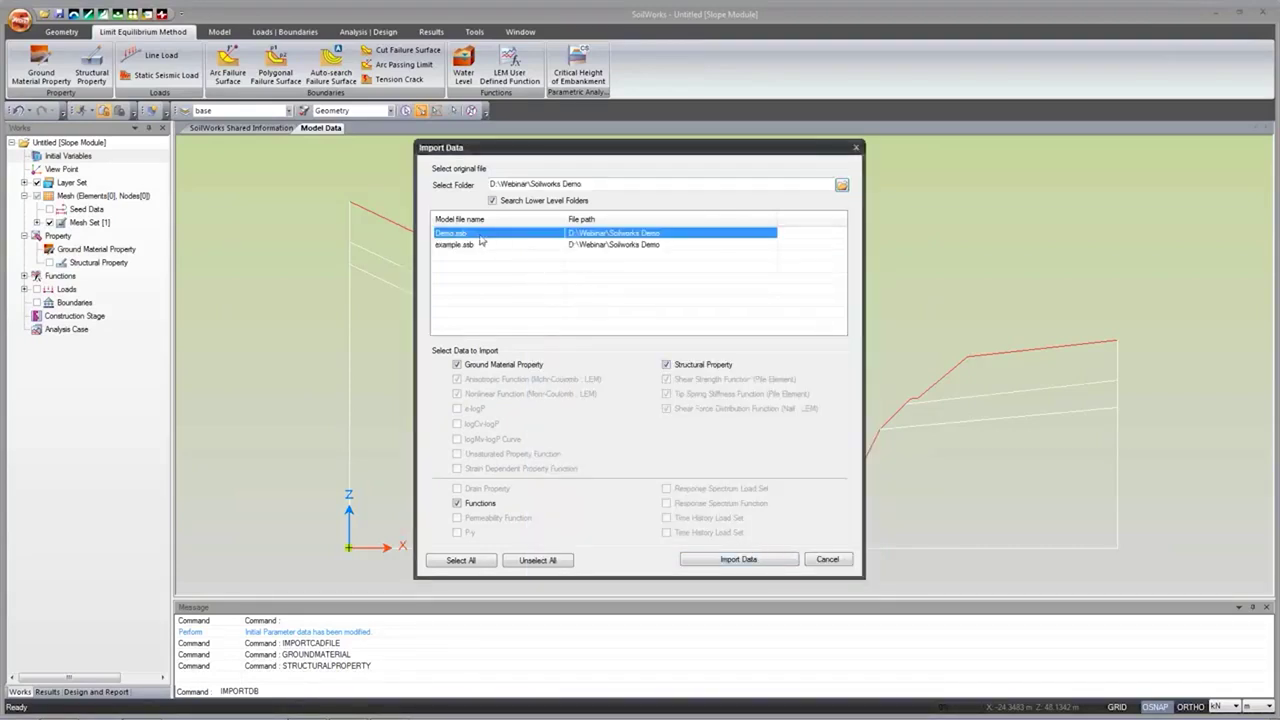
click(459, 503)
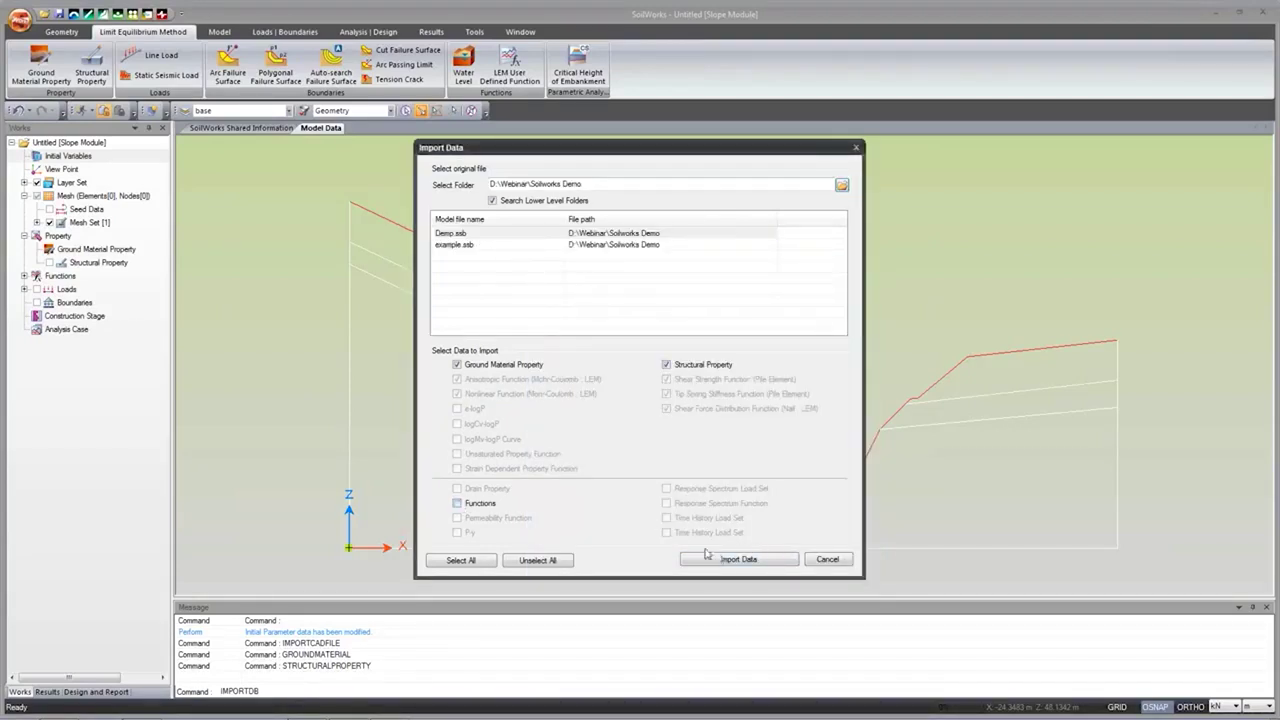
click(734, 561)
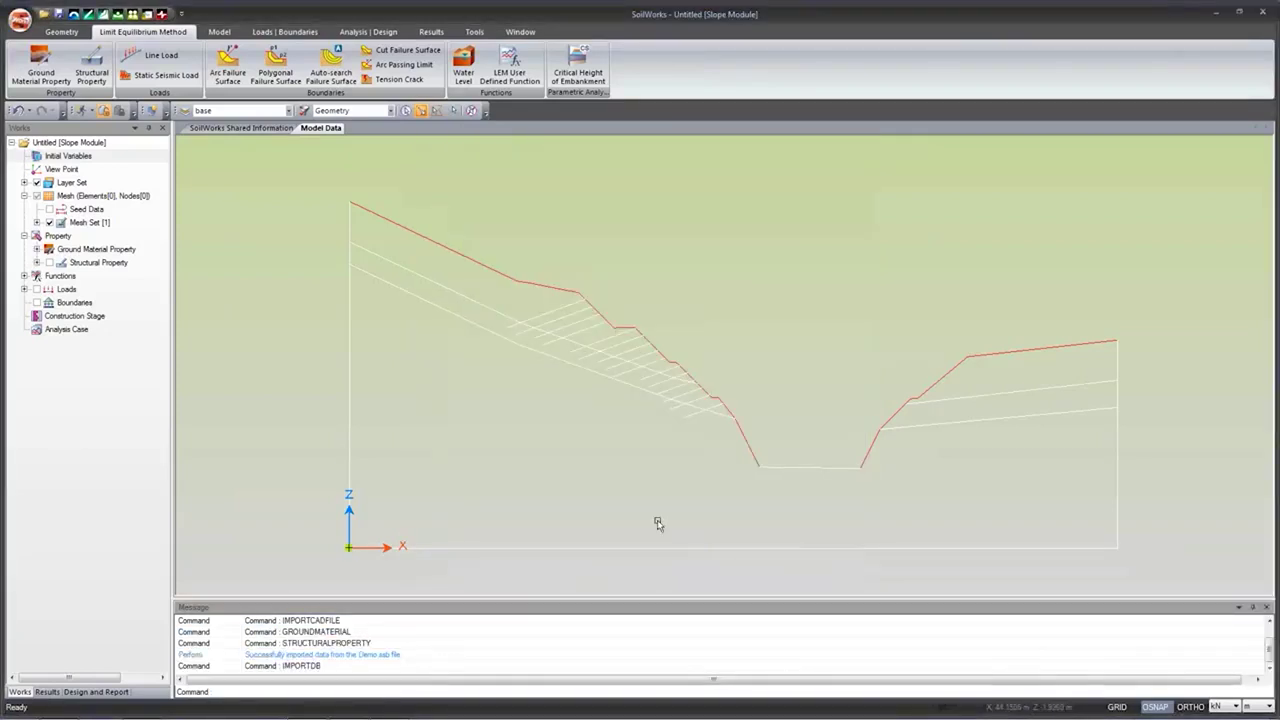
Step: Assign the imported nail (Nail/Pile LEM) structural property to all the inclined nail lines in the left slope
click(37, 249)
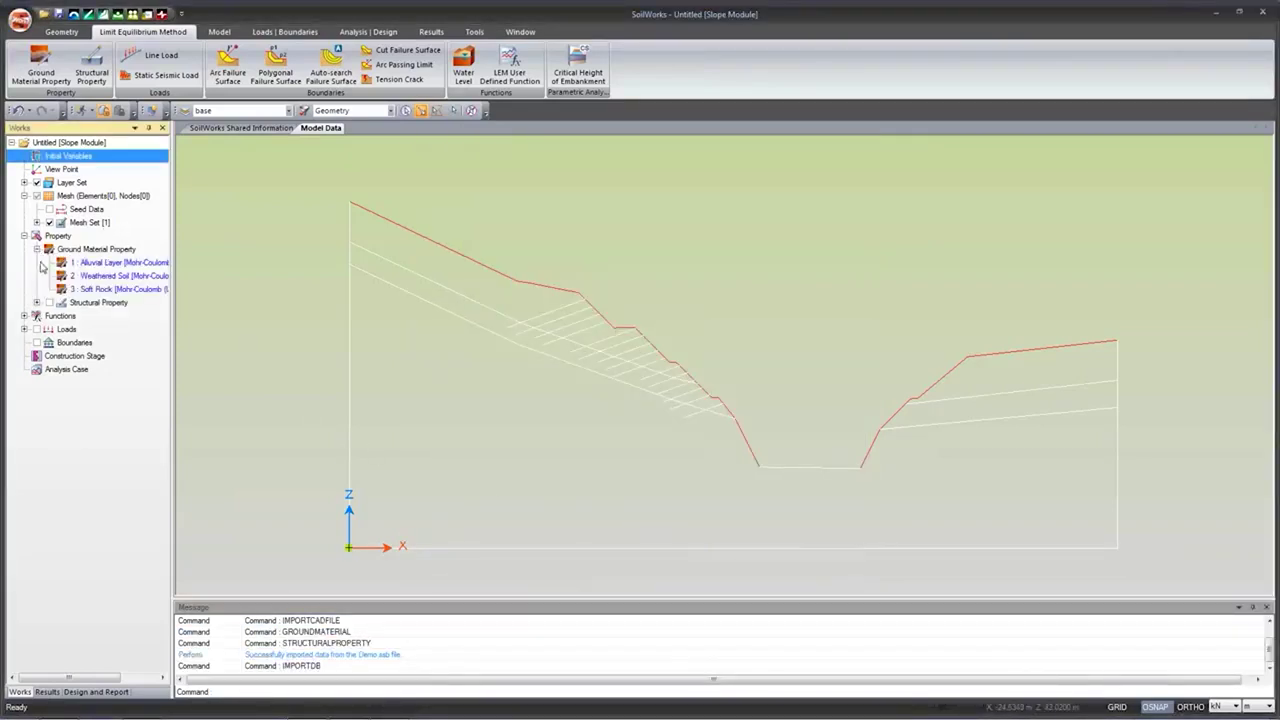
click(37, 303)
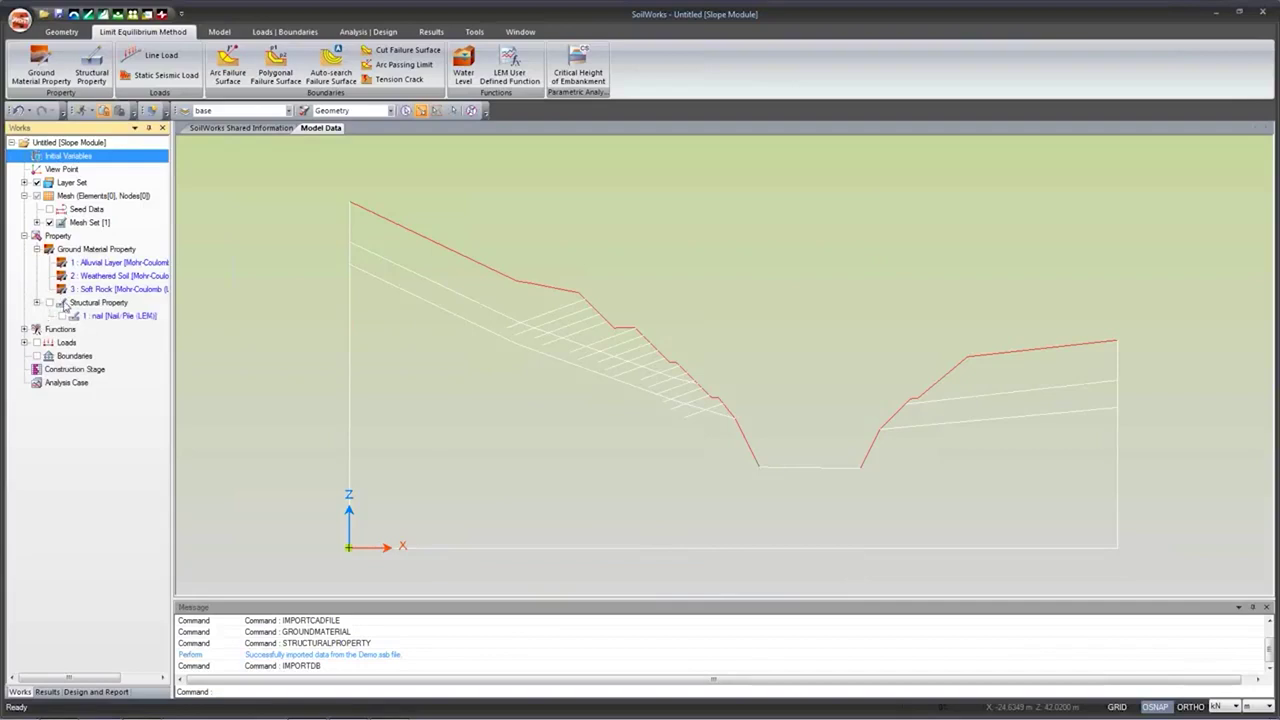
click(206, 337)
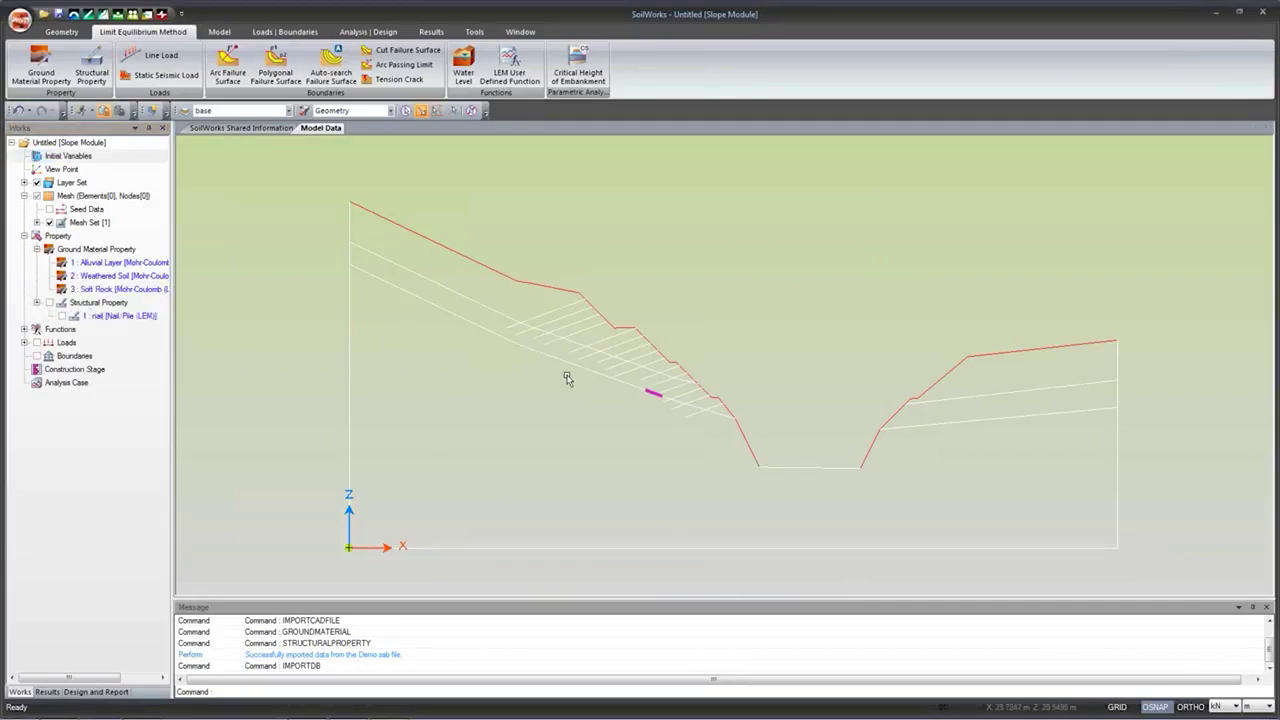
drag(606, 356, 560, 306)
click(610, 343)
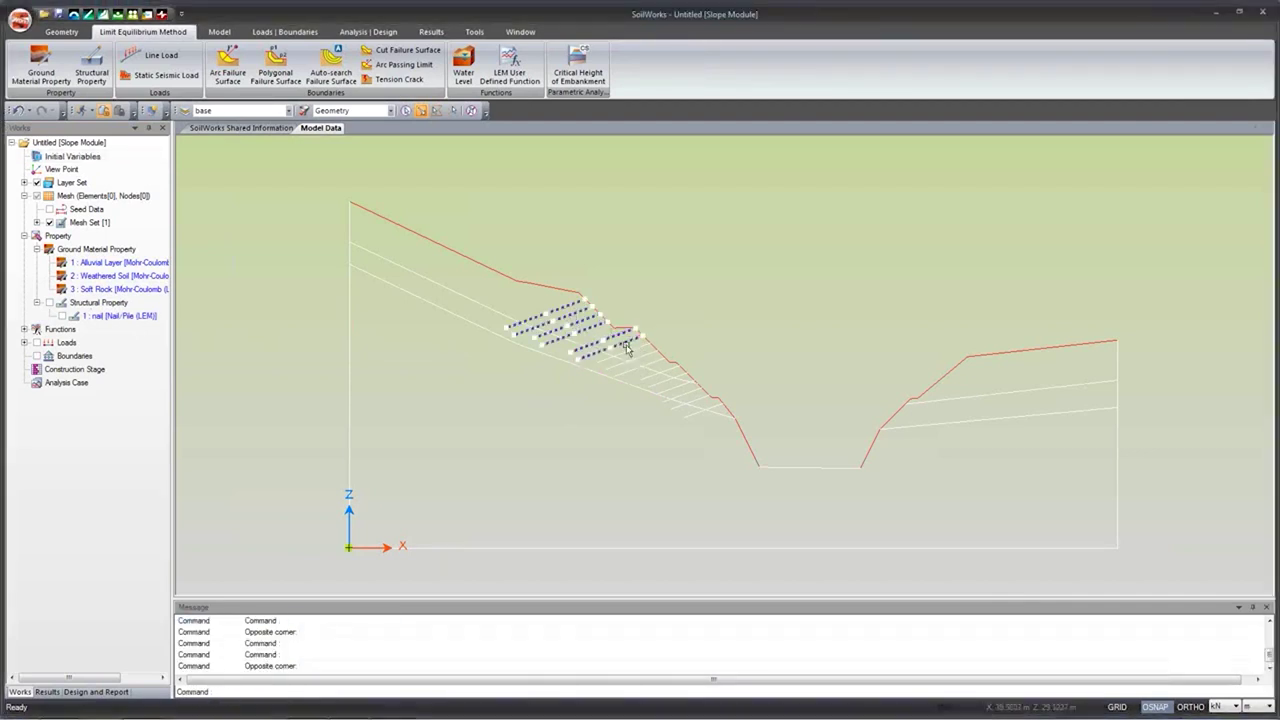
click(636, 356)
click(640, 370)
click(666, 384)
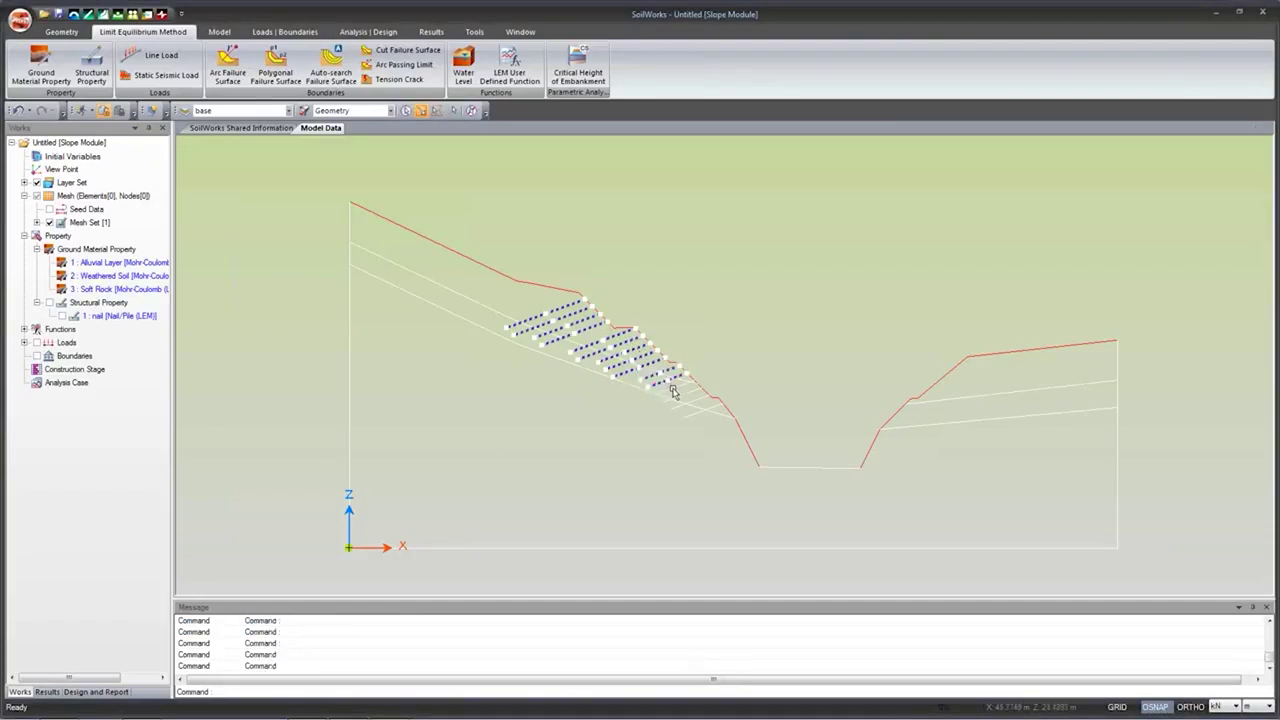
click(676, 392)
click(690, 398)
click(700, 402)
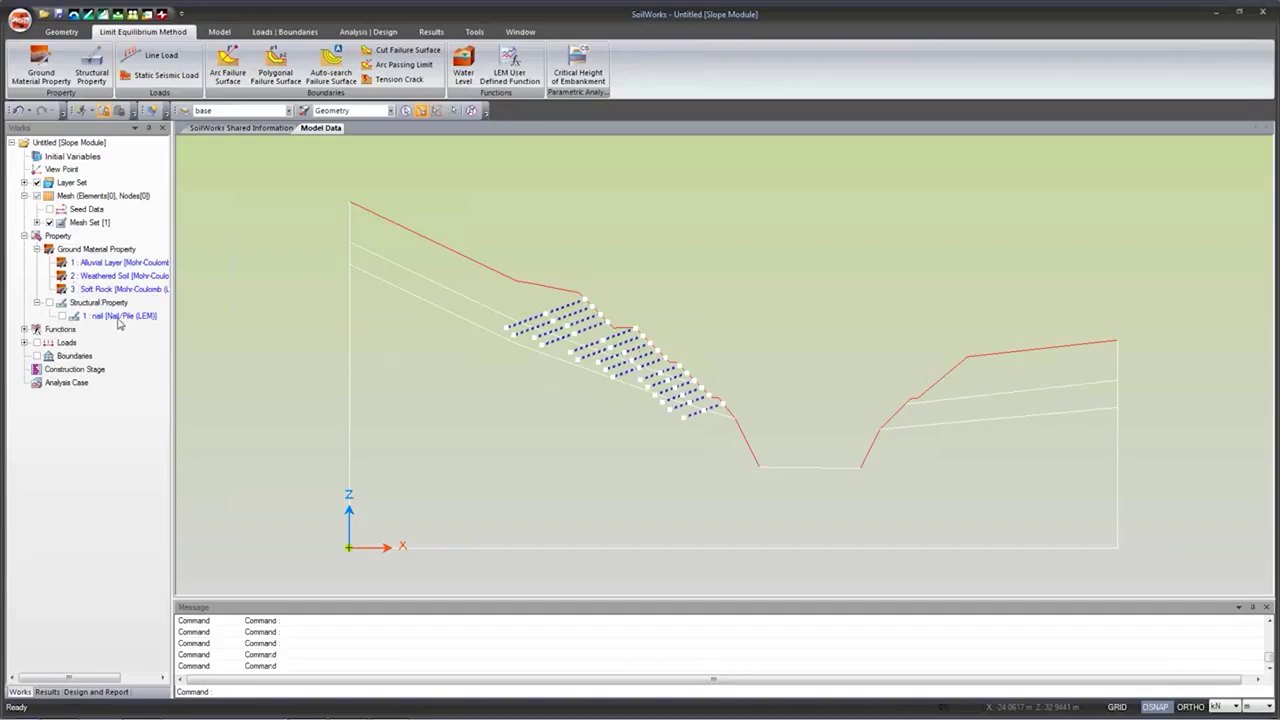
drag(113, 318, 278, 350)
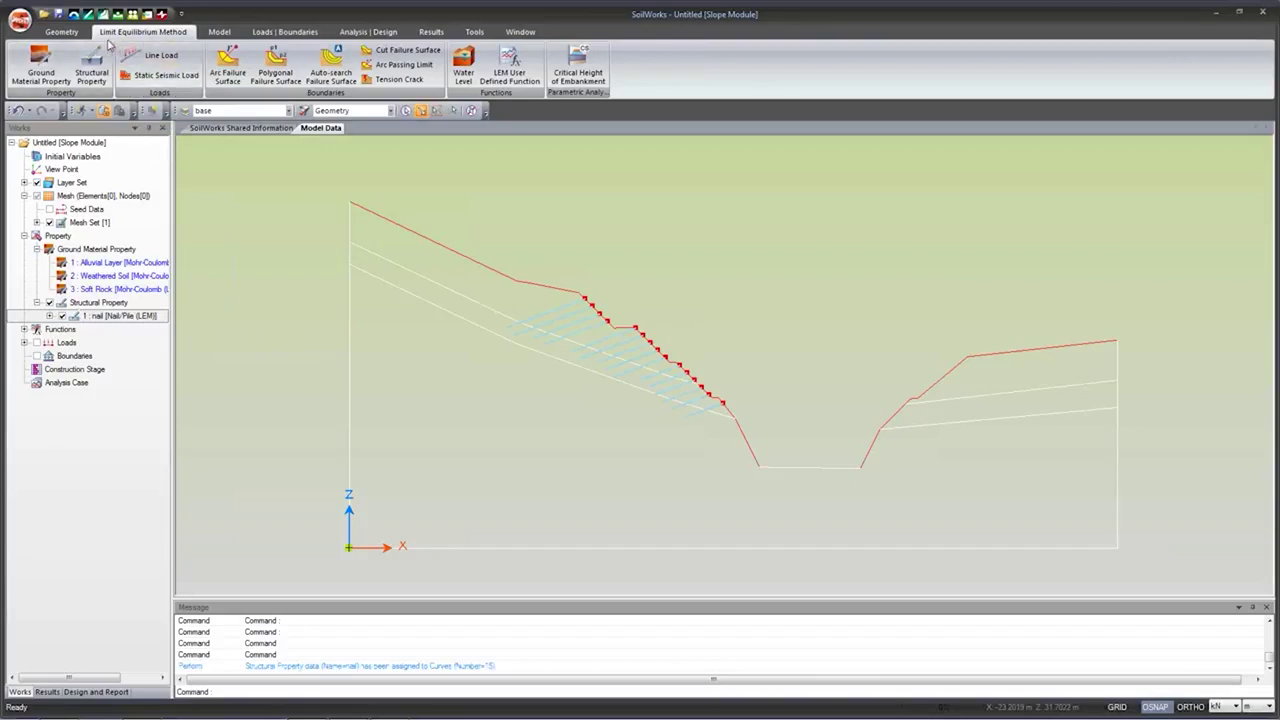
Step: Generate smart surfaces from the section geometry and assign the Soft Rock material to the large base layer
click(77, 33)
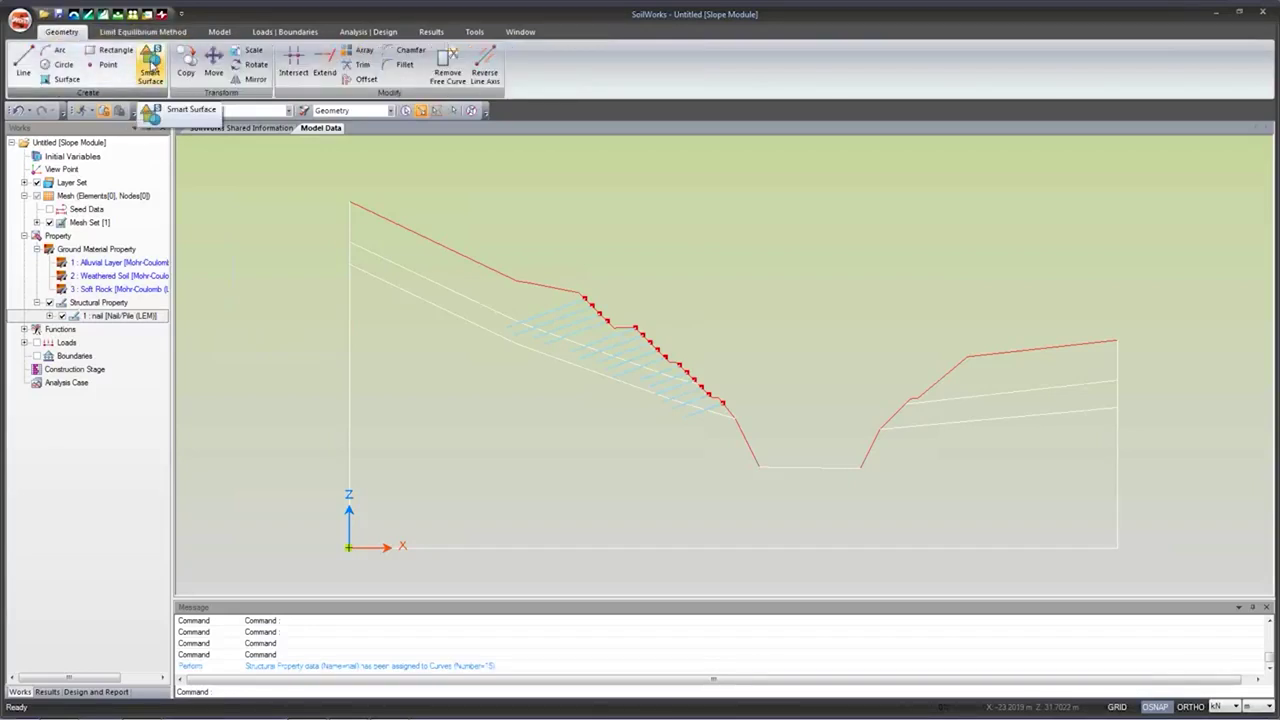
click(150, 66)
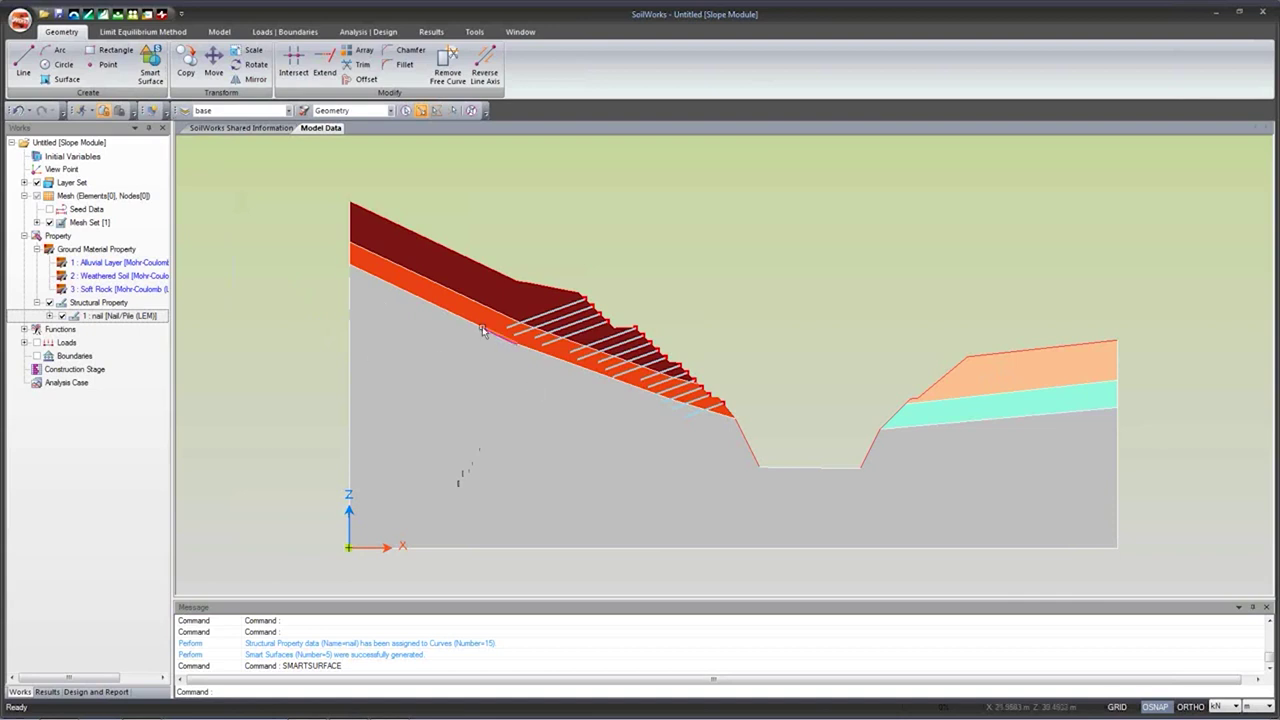
click(602, 510)
click(501, 450)
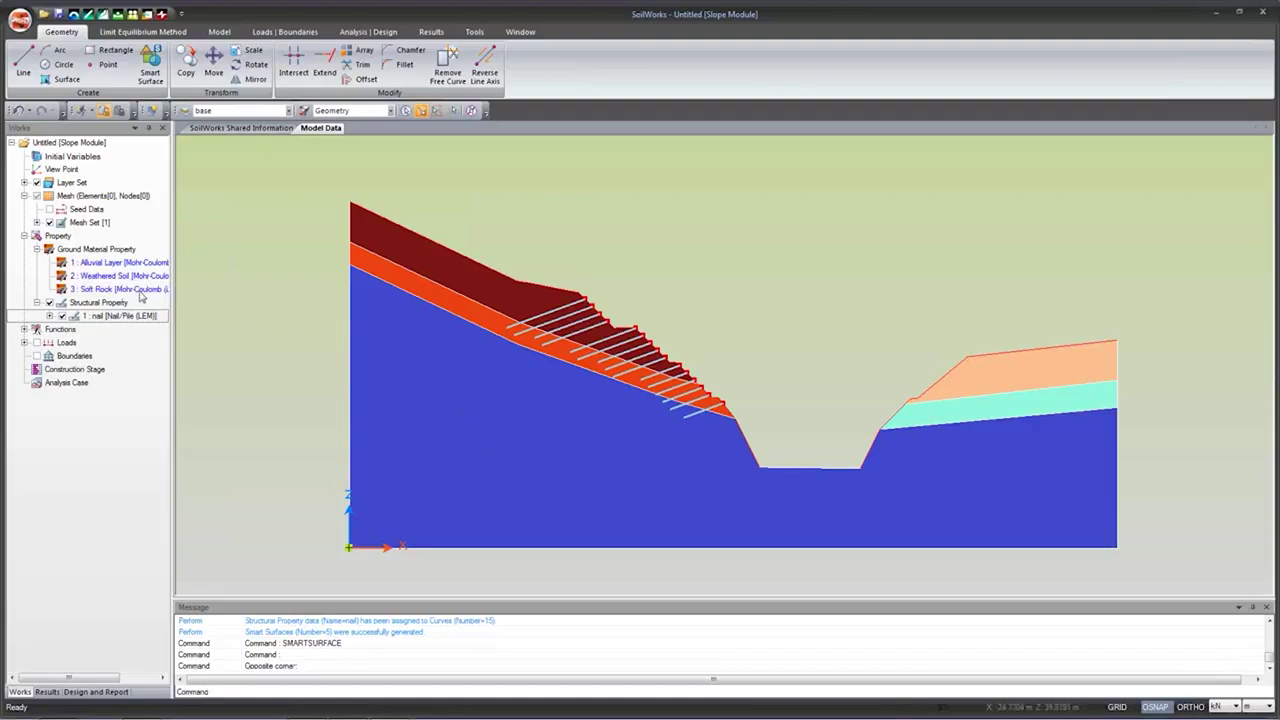
drag(139, 292, 288, 316)
Step: Assign Weathered Soil to the thin middle bands and Alluvial Layer to the uppermost layers on both slopes
click(460, 308)
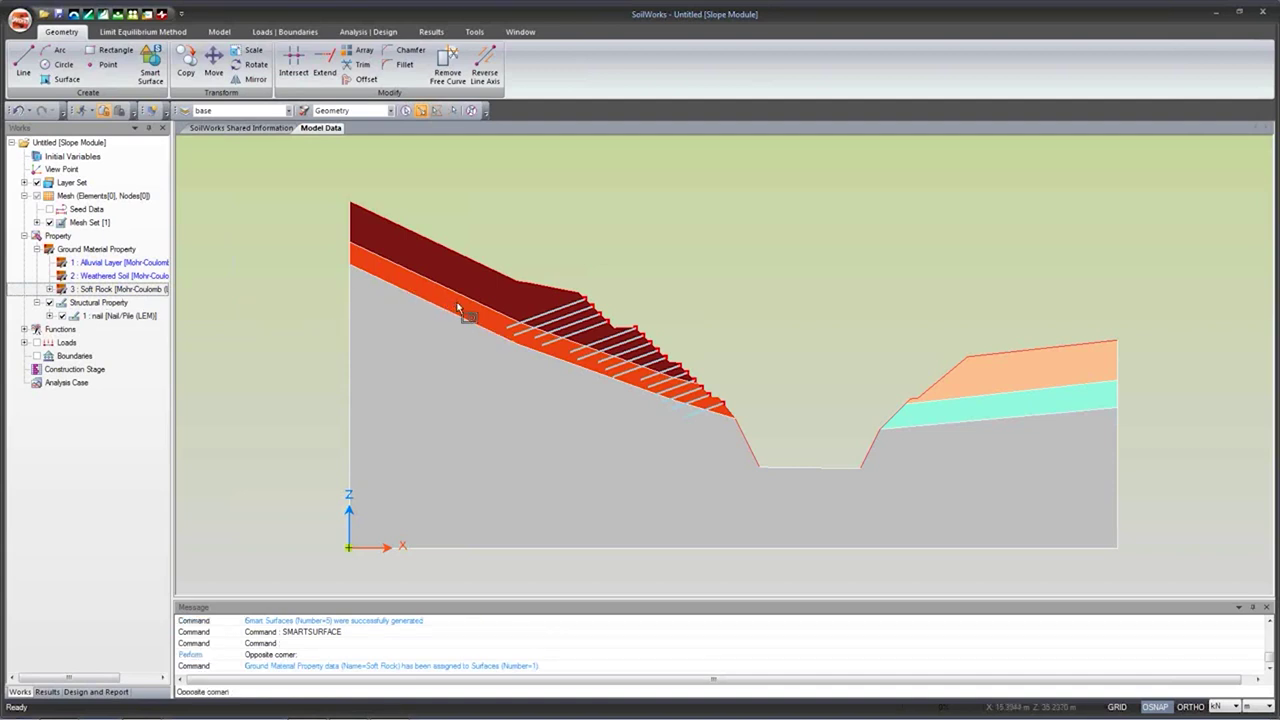
click(971, 421)
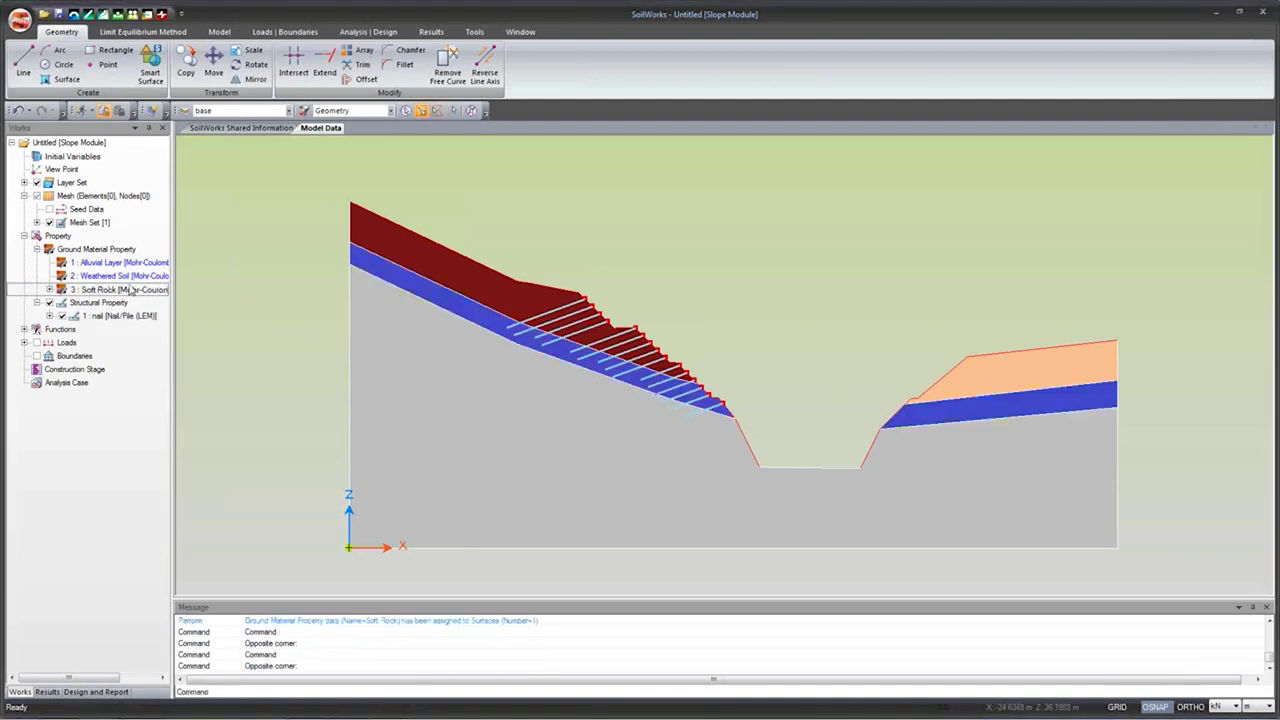
drag(130, 276, 250, 290)
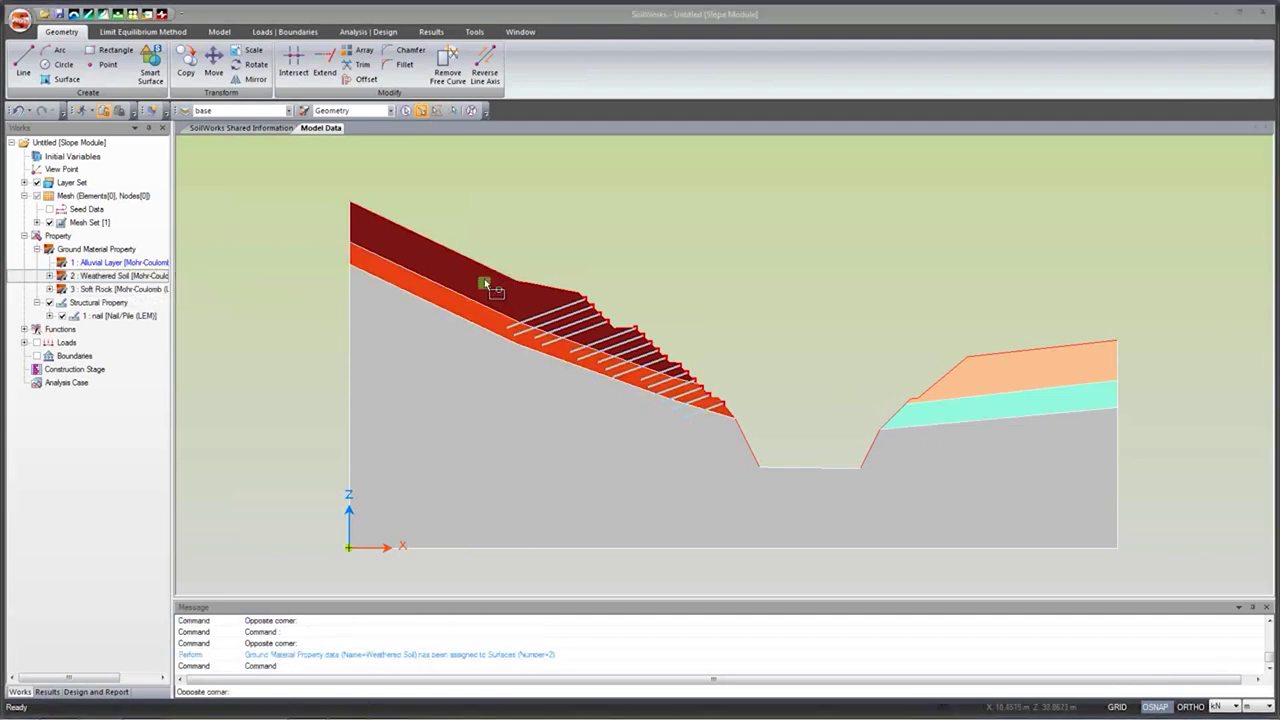
click(488, 281)
click(995, 375)
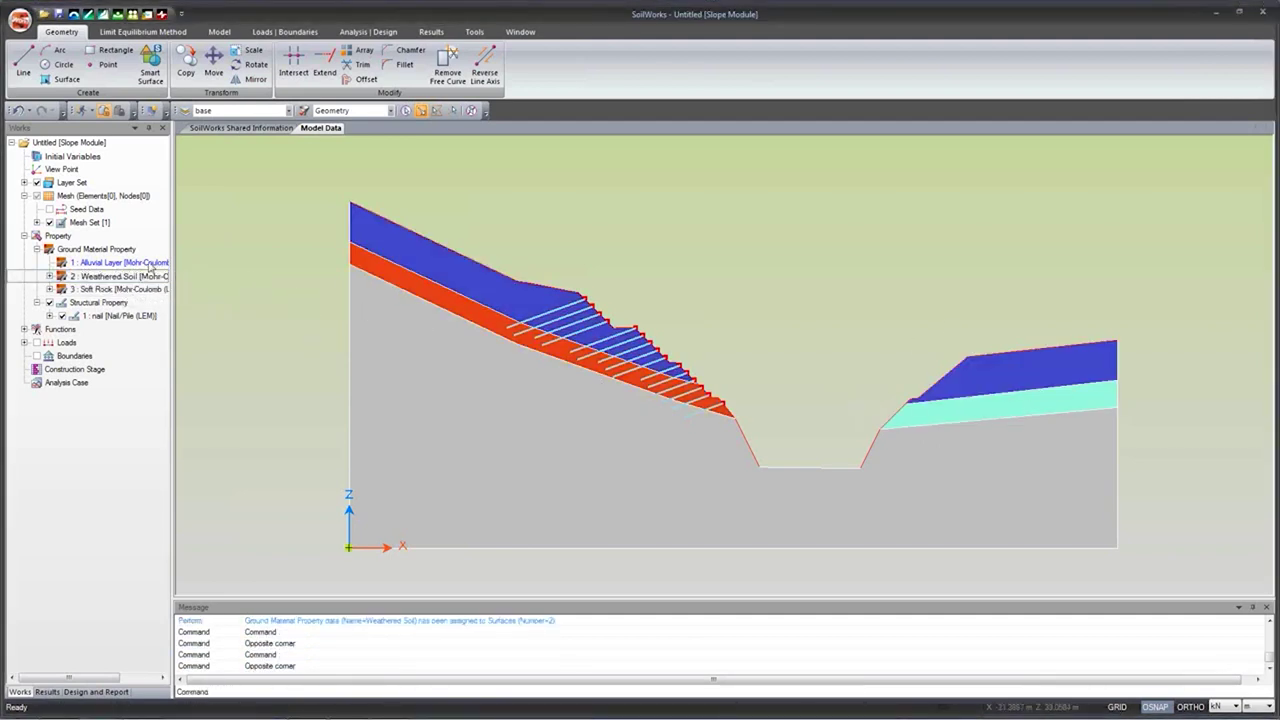
drag(150, 263, 301, 274)
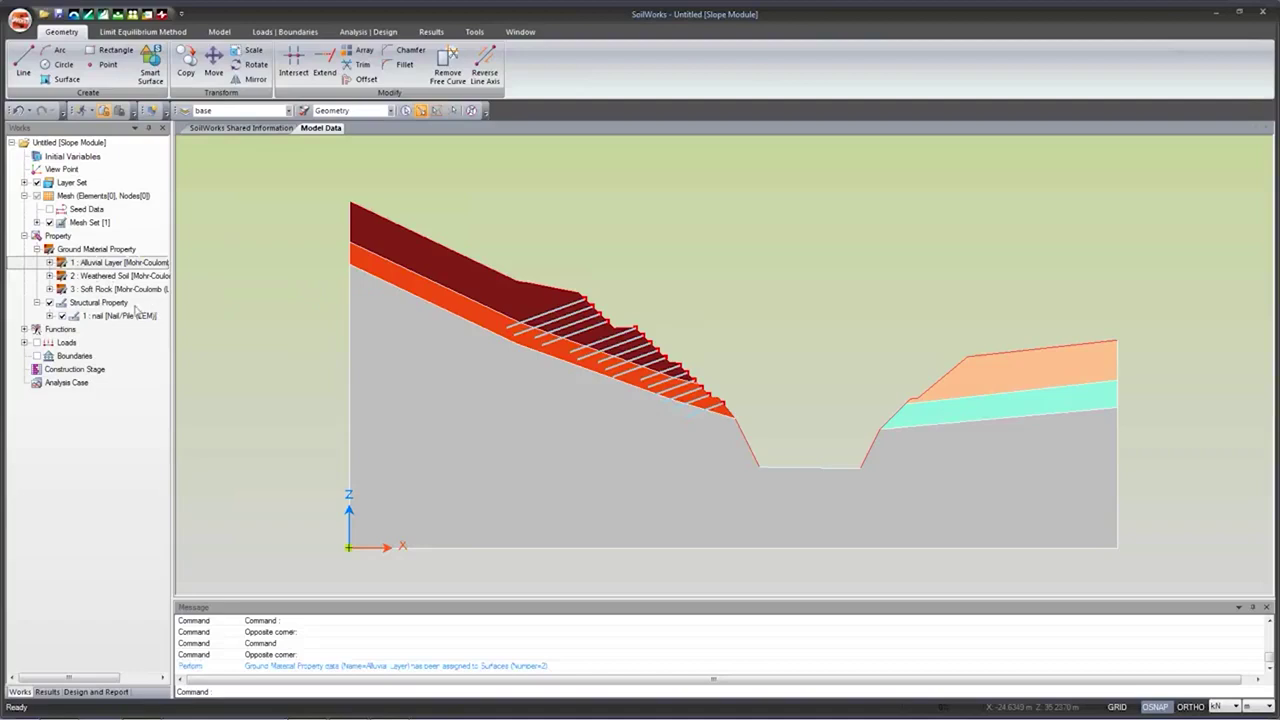
drag(107, 280, 243, 296)
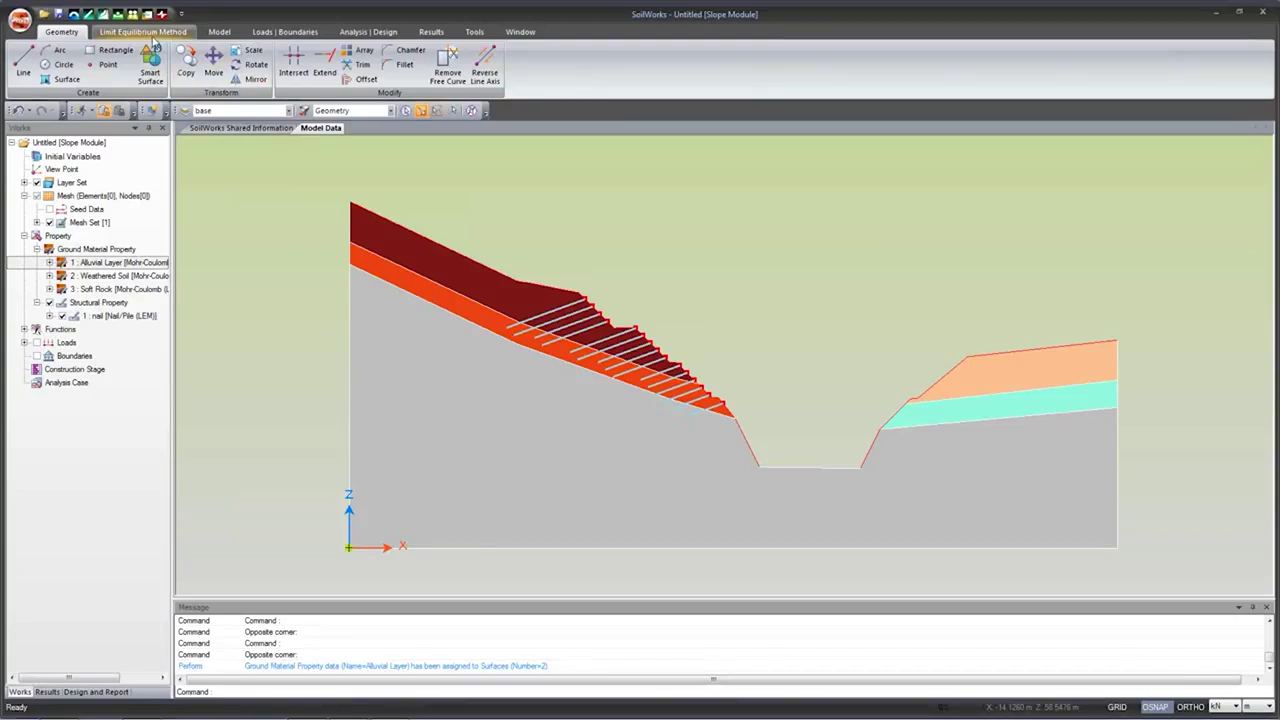
Step: Look through the object types offered for an object information query and close it without selecting anything
click(230, 34)
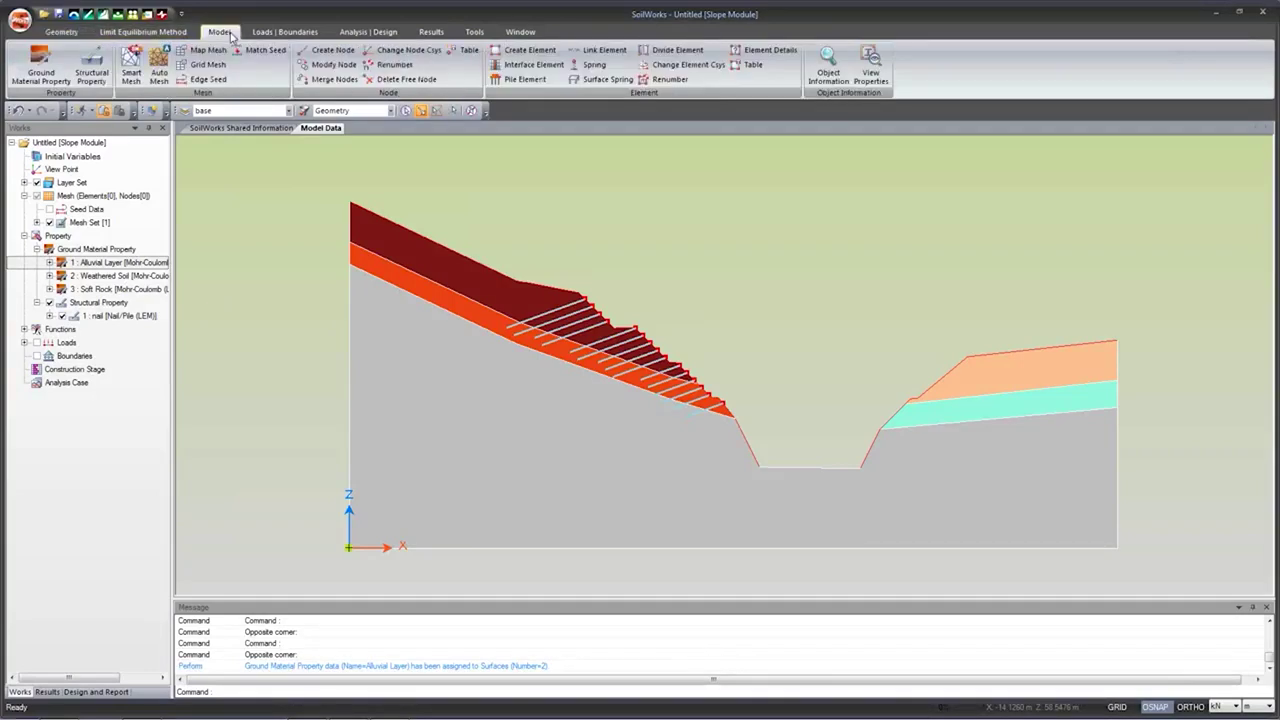
click(833, 70)
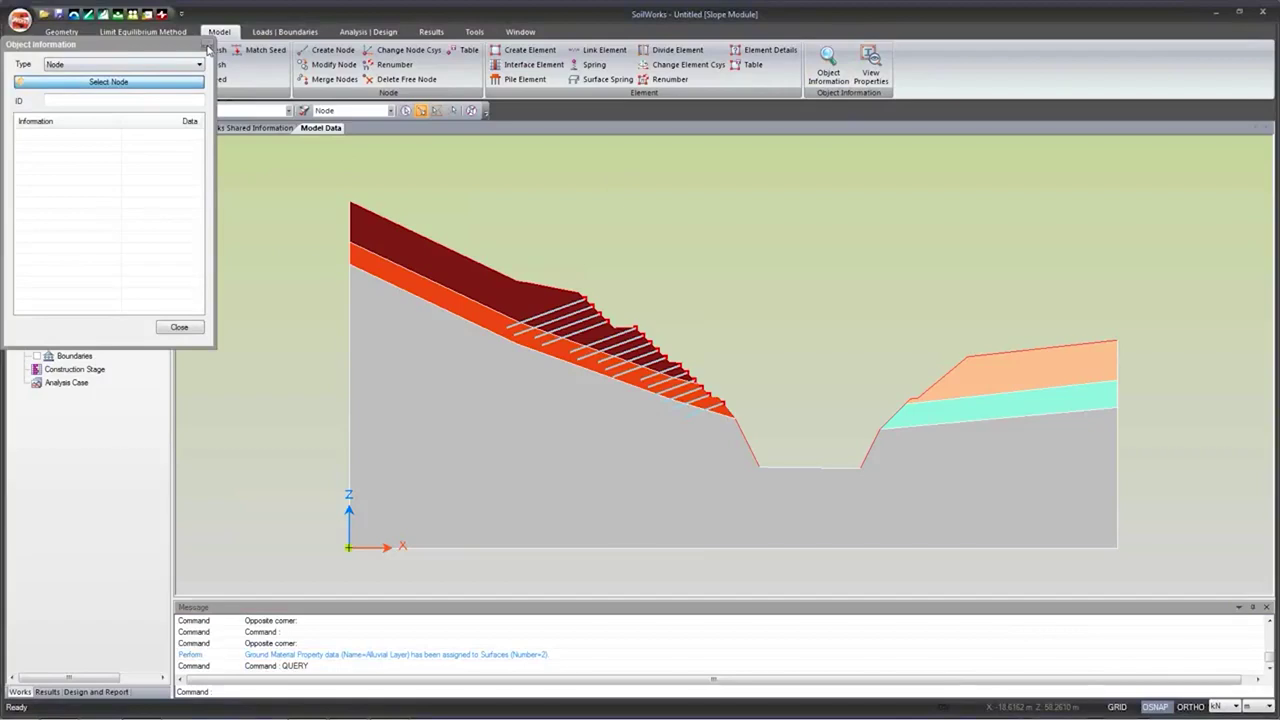
click(138, 68)
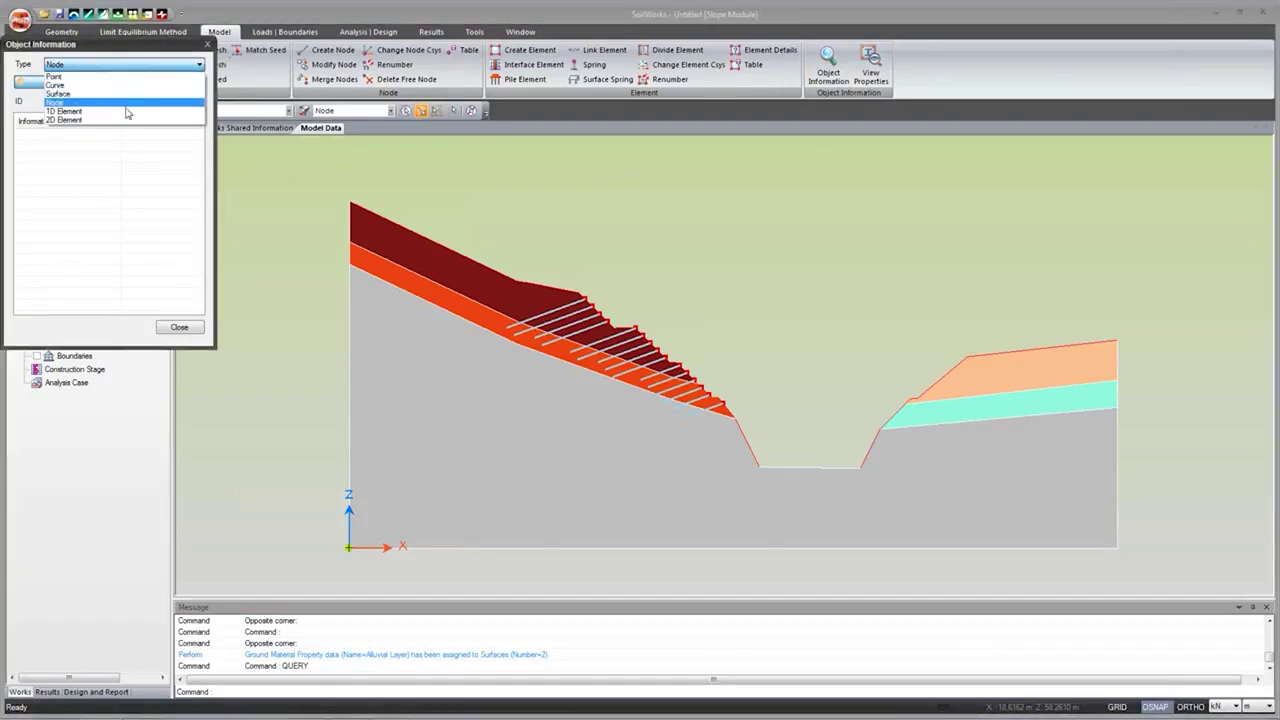
click(139, 104)
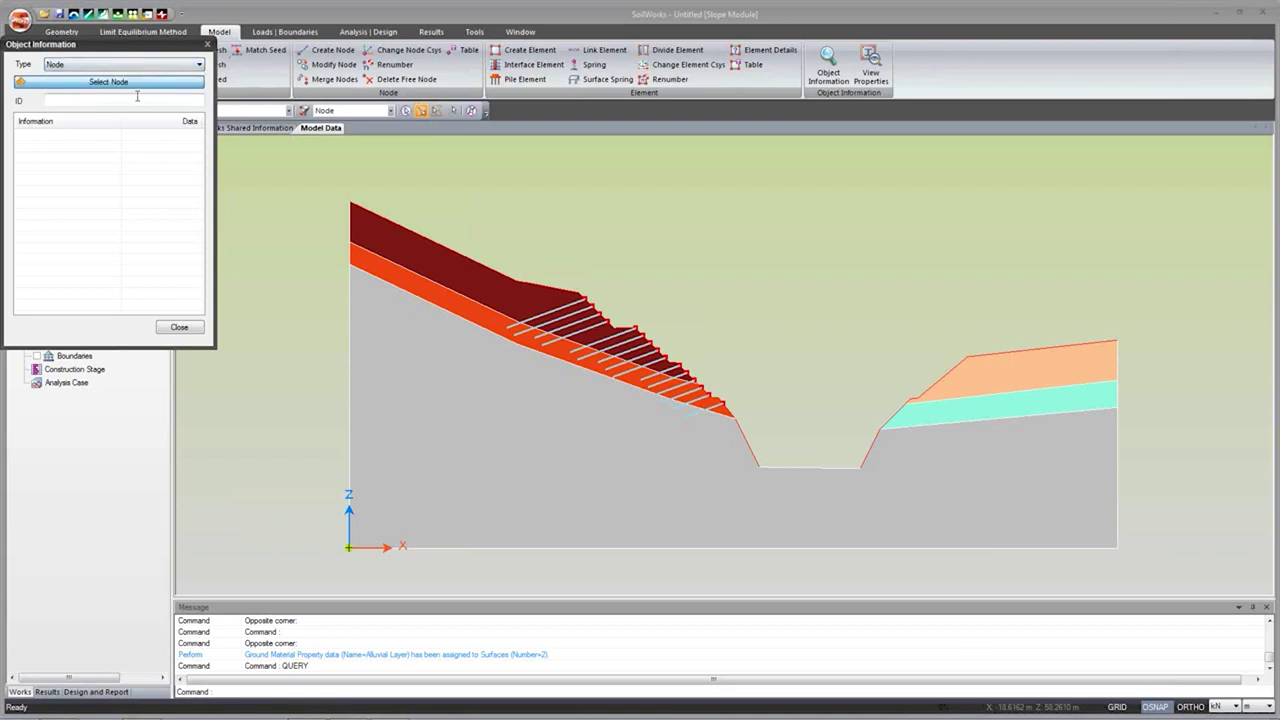
click(208, 45)
click(368, 210)
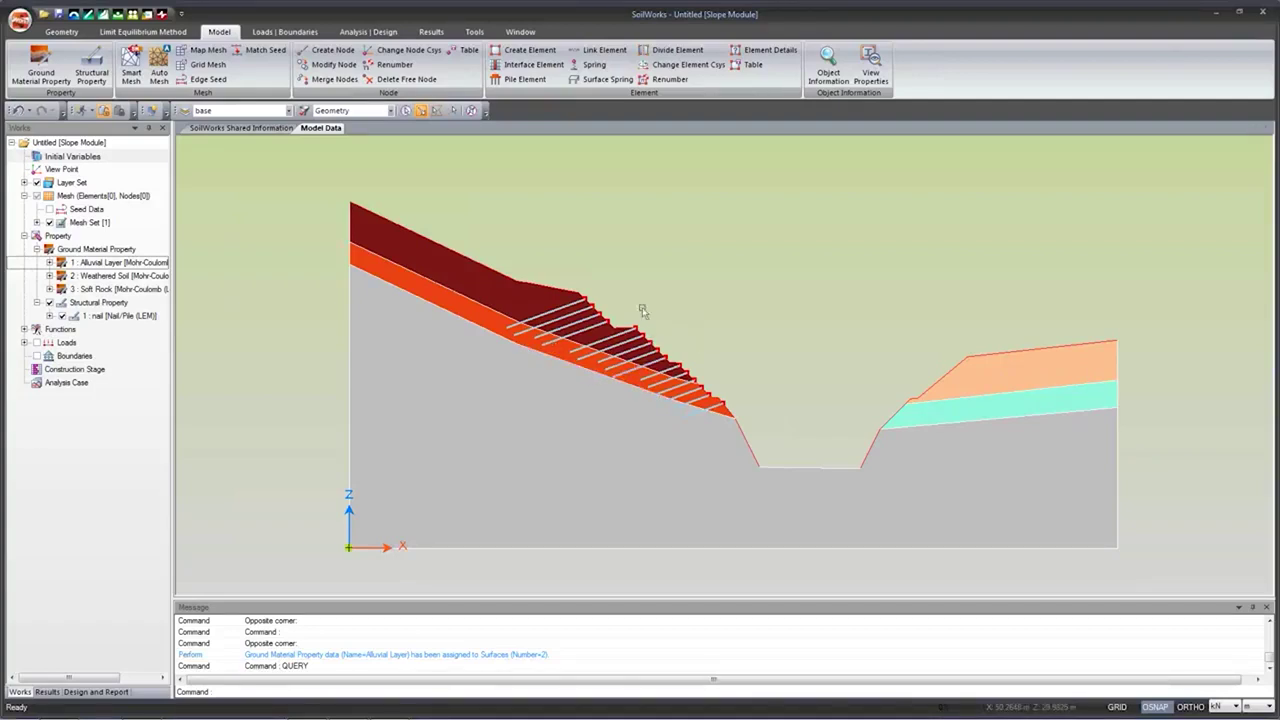
Step: Generate a very fine smart mesh of the section with triangular elements, registering each mesh set by domain
click(133, 68)
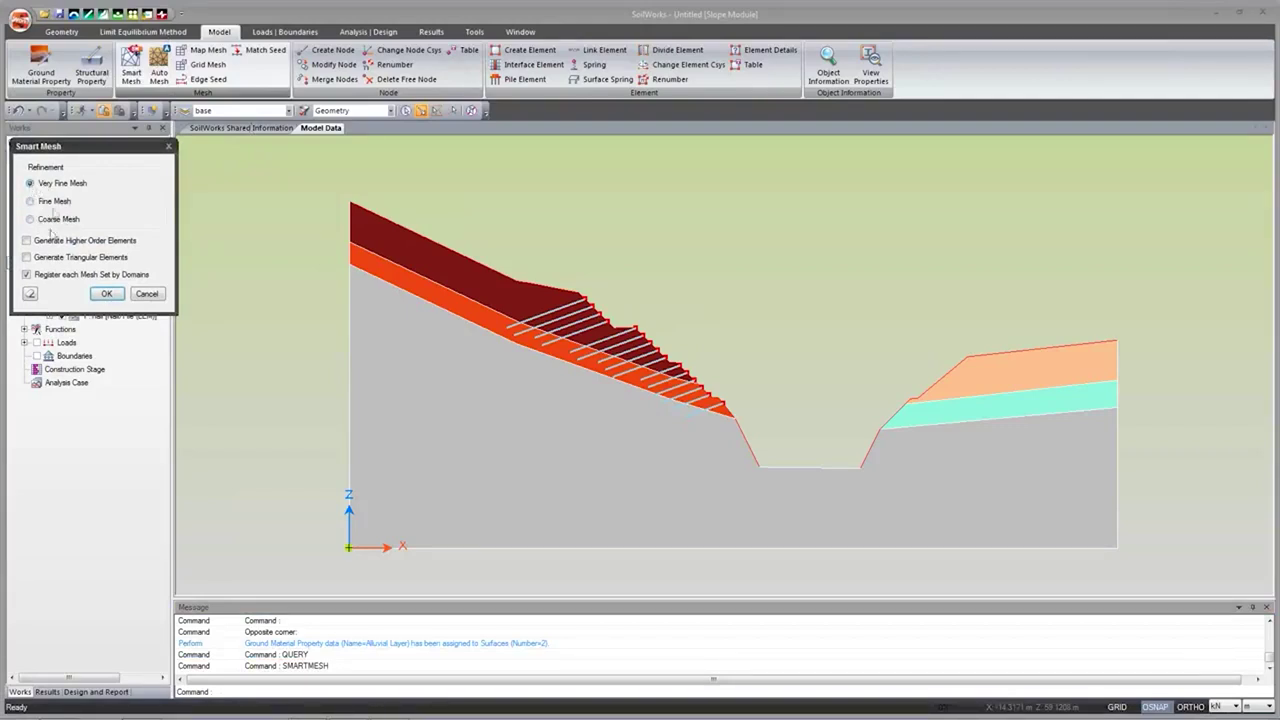
click(28, 258)
click(107, 294)
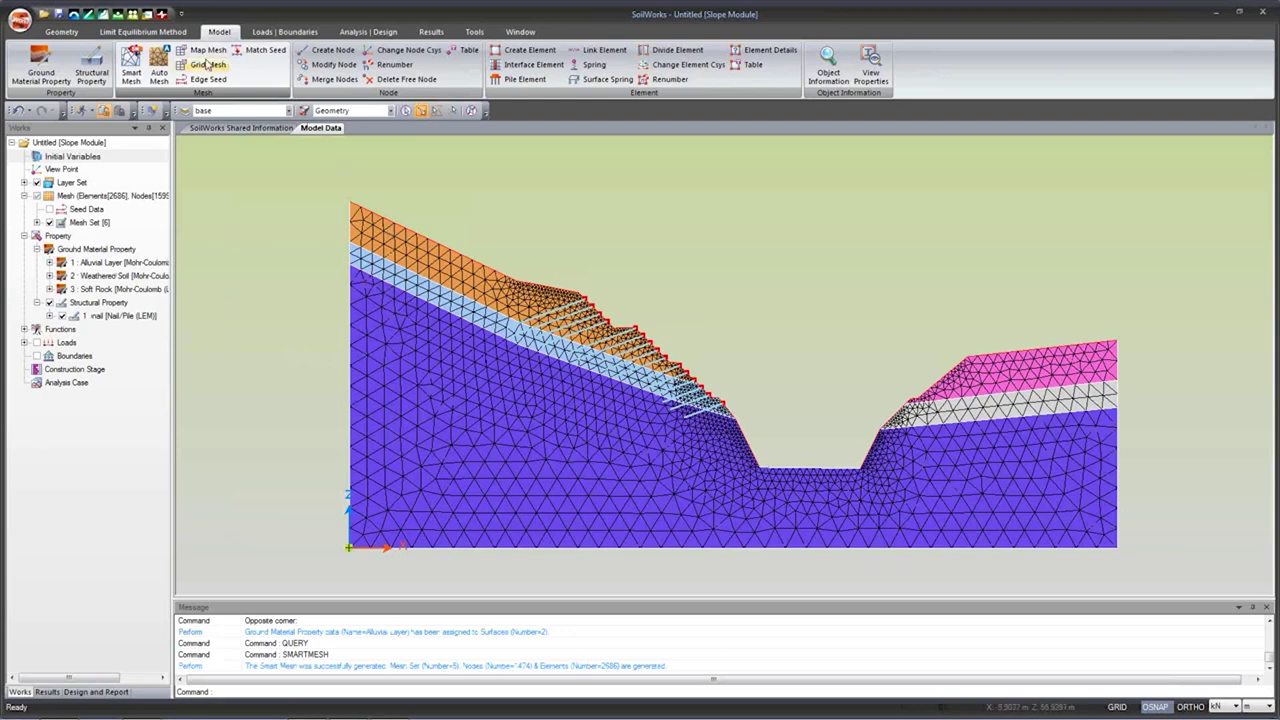
Step: Define smart supports on the model boundaries, considering all mesh sets
click(345, 57)
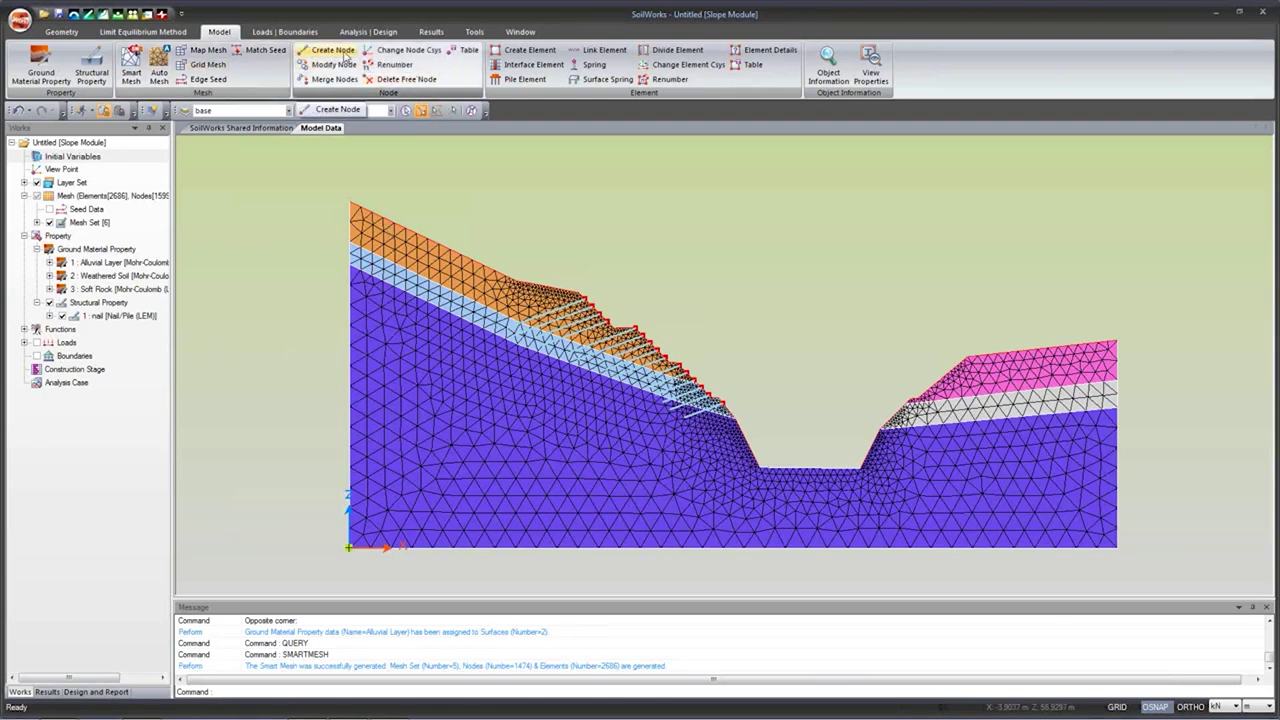
click(286, 32)
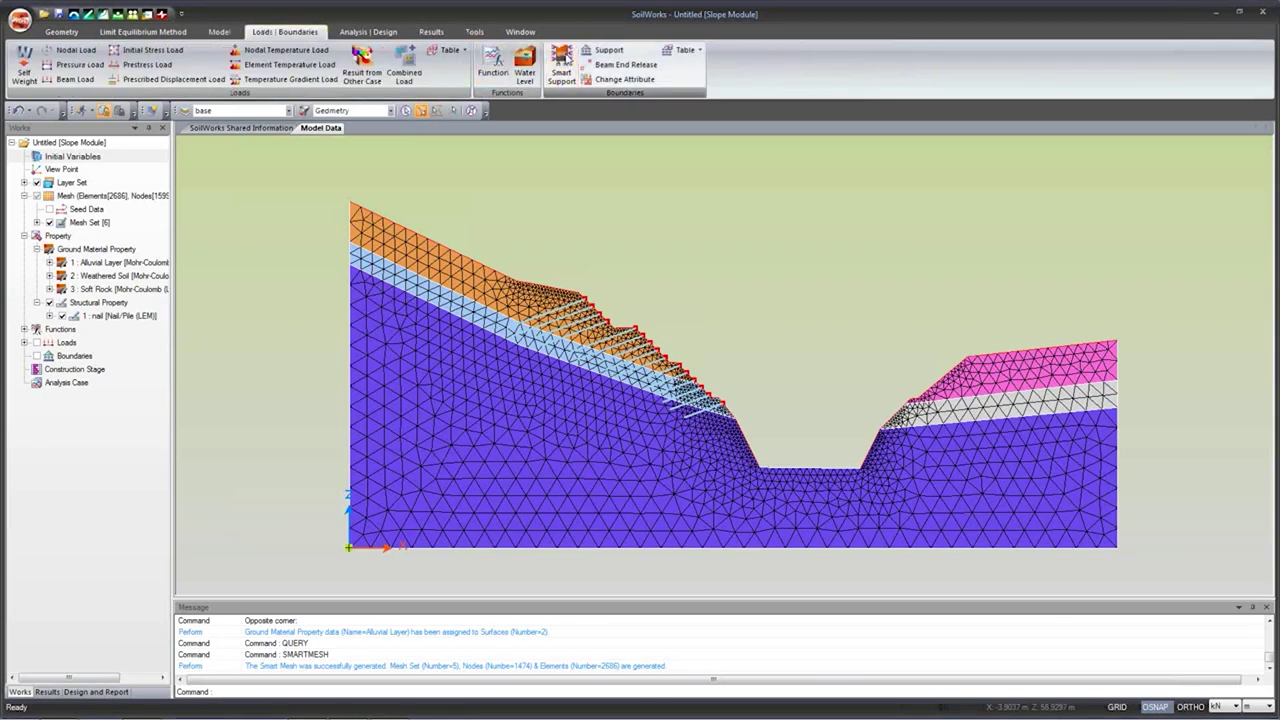
click(561, 62)
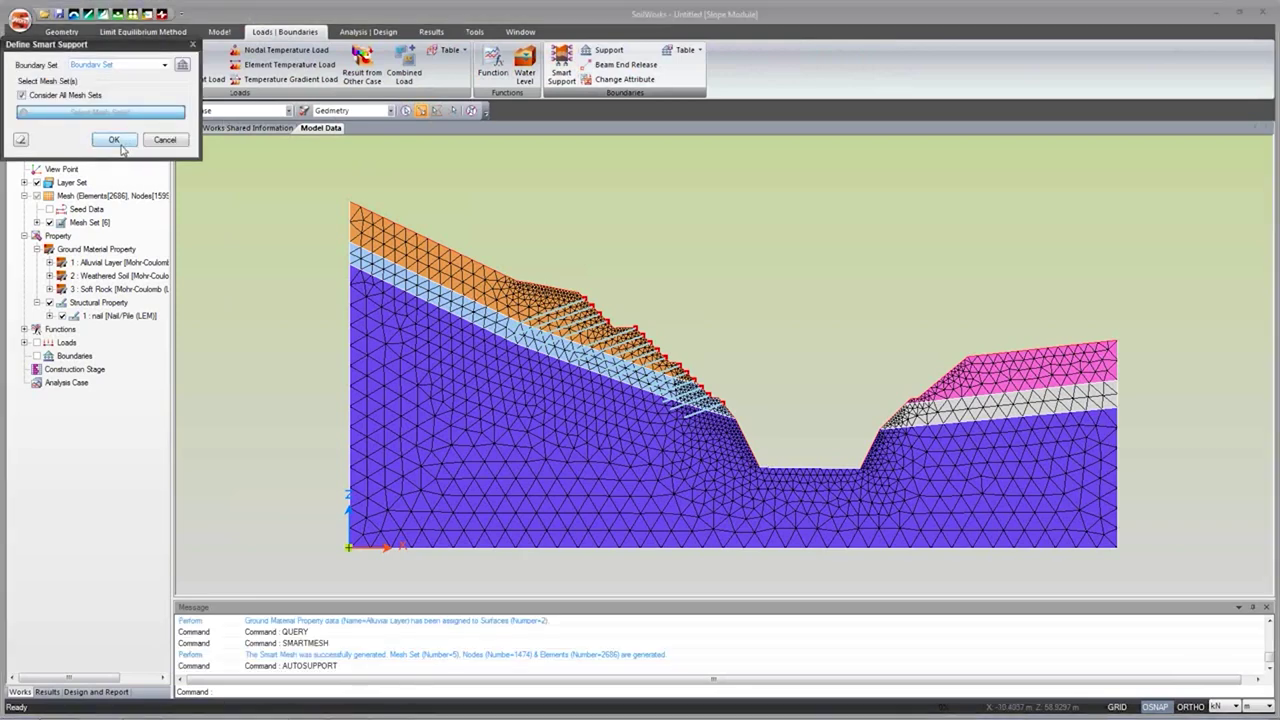
click(116, 141)
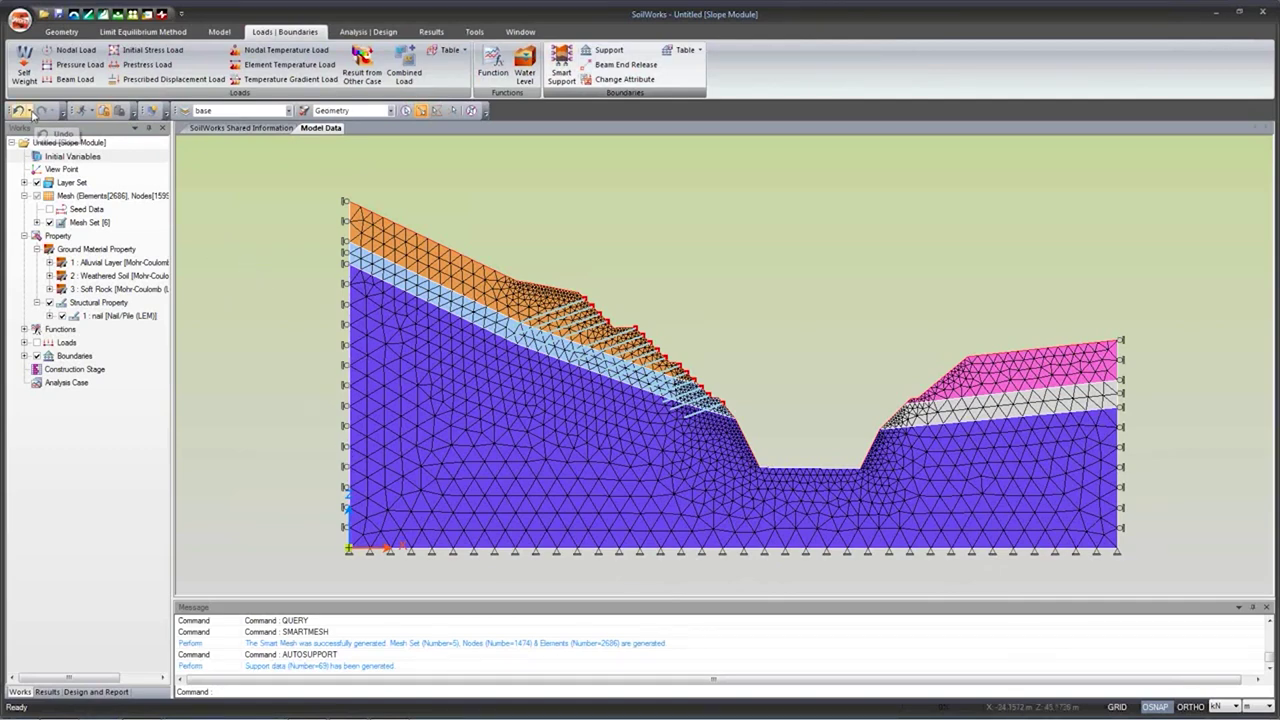
Step: Undo the smart supports and the smart mesh
click(31, 111)
click(40, 128)
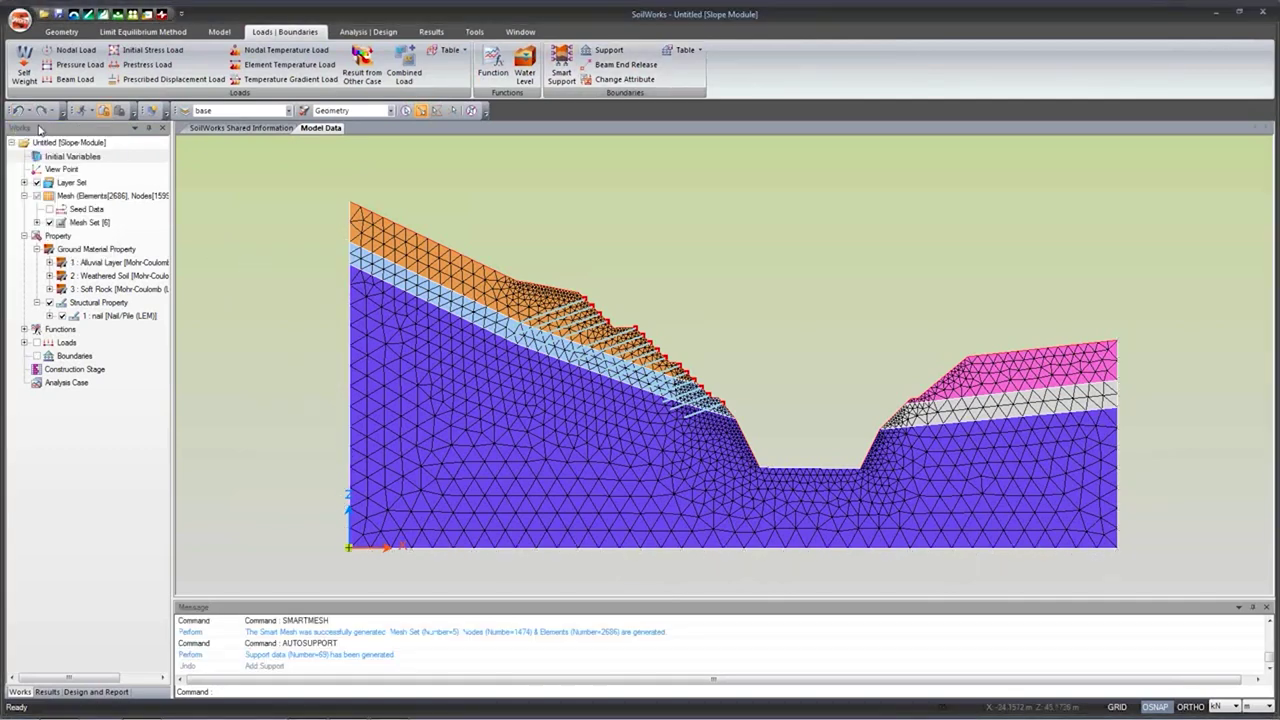
click(30, 111)
click(38, 127)
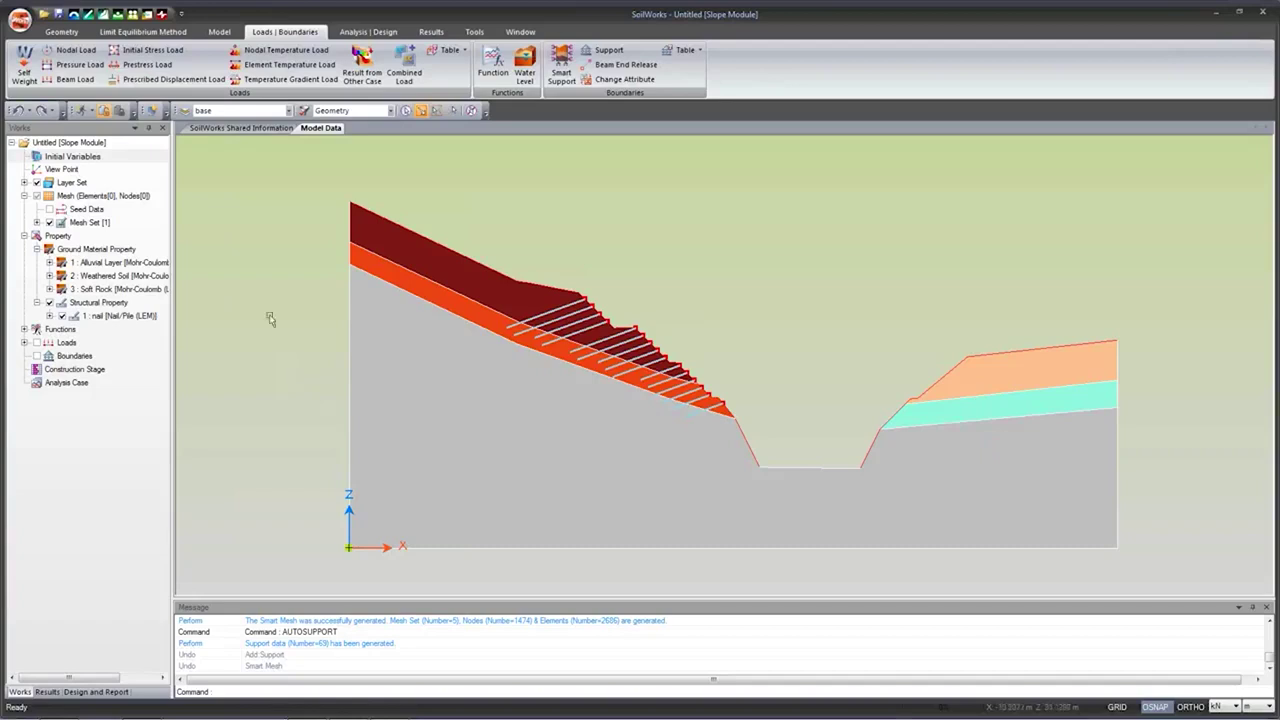
Step: Apply a distributed line load of -30 kN/m at both ends in GCS Z to the flat excavation floor between the slopes
click(153, 33)
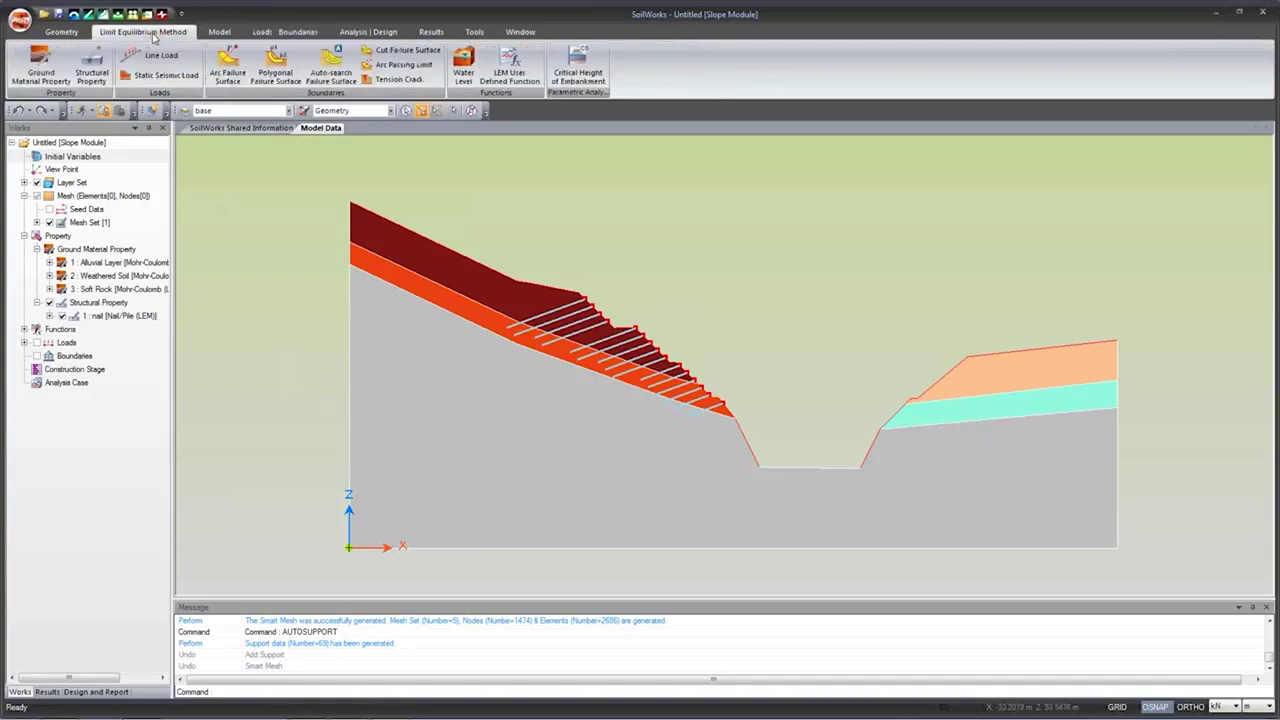
click(160, 55)
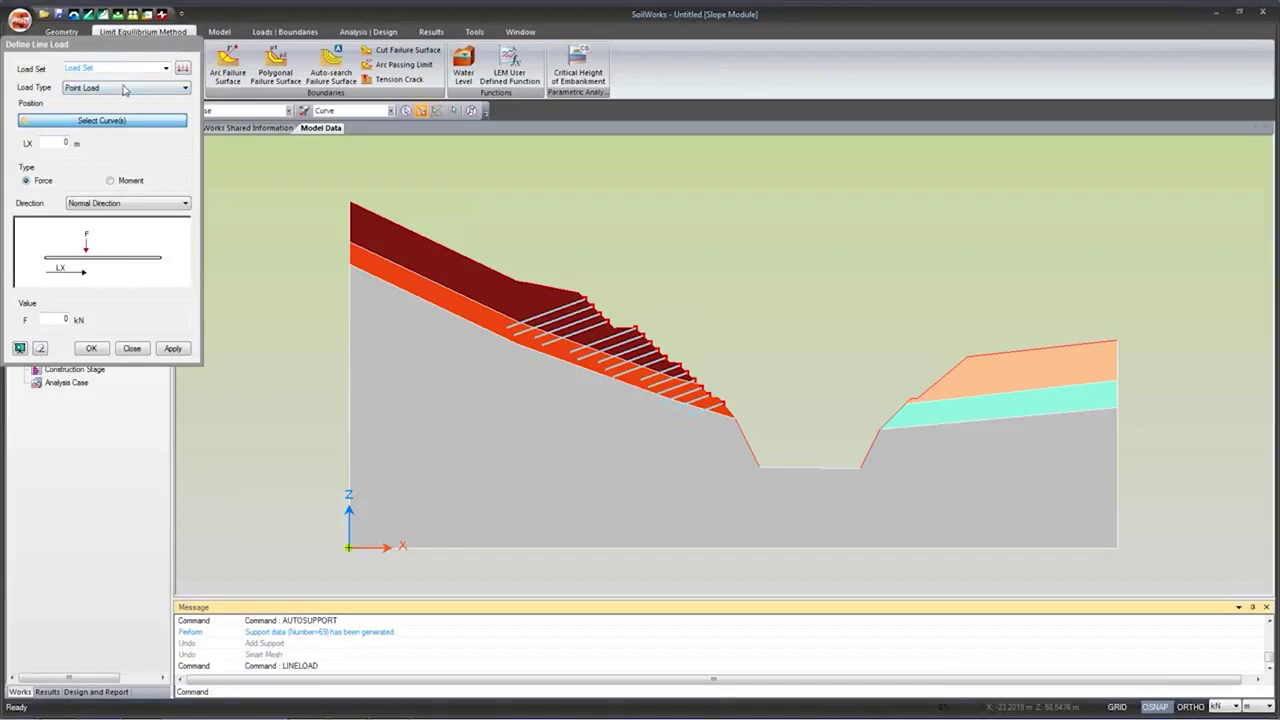
click(125, 88)
click(115, 113)
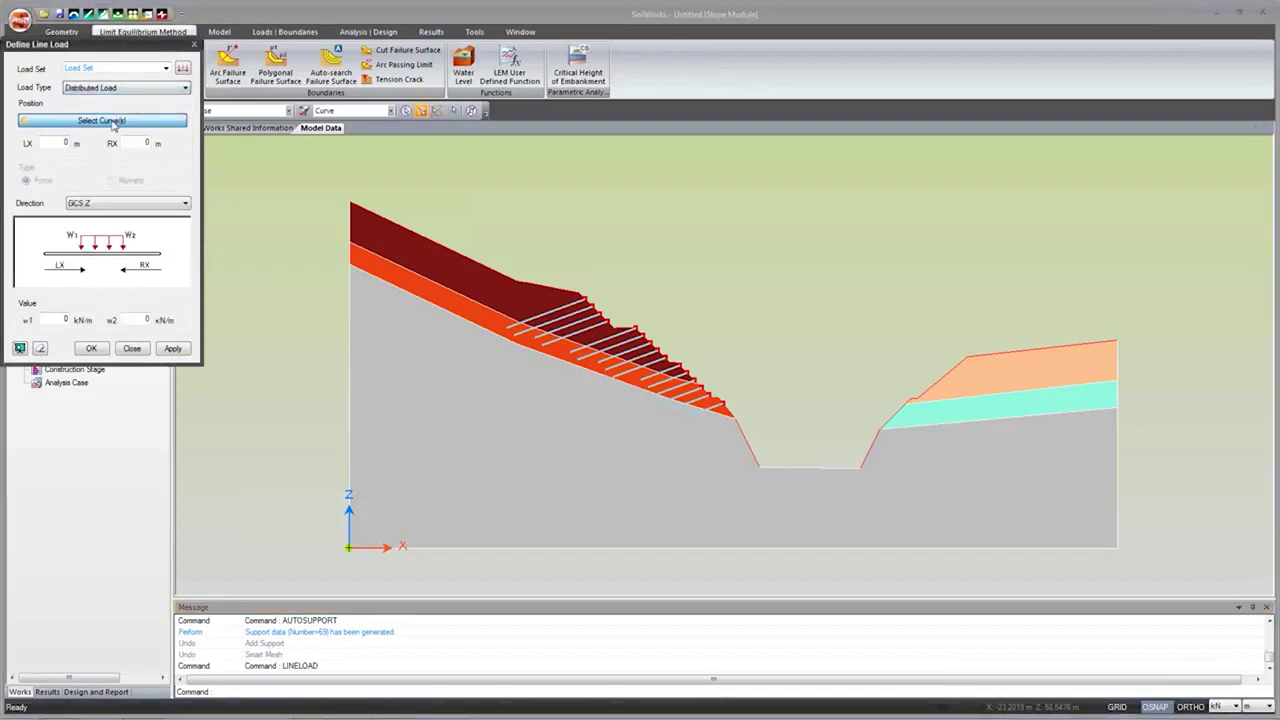
click(783, 468)
double_click(66, 319)
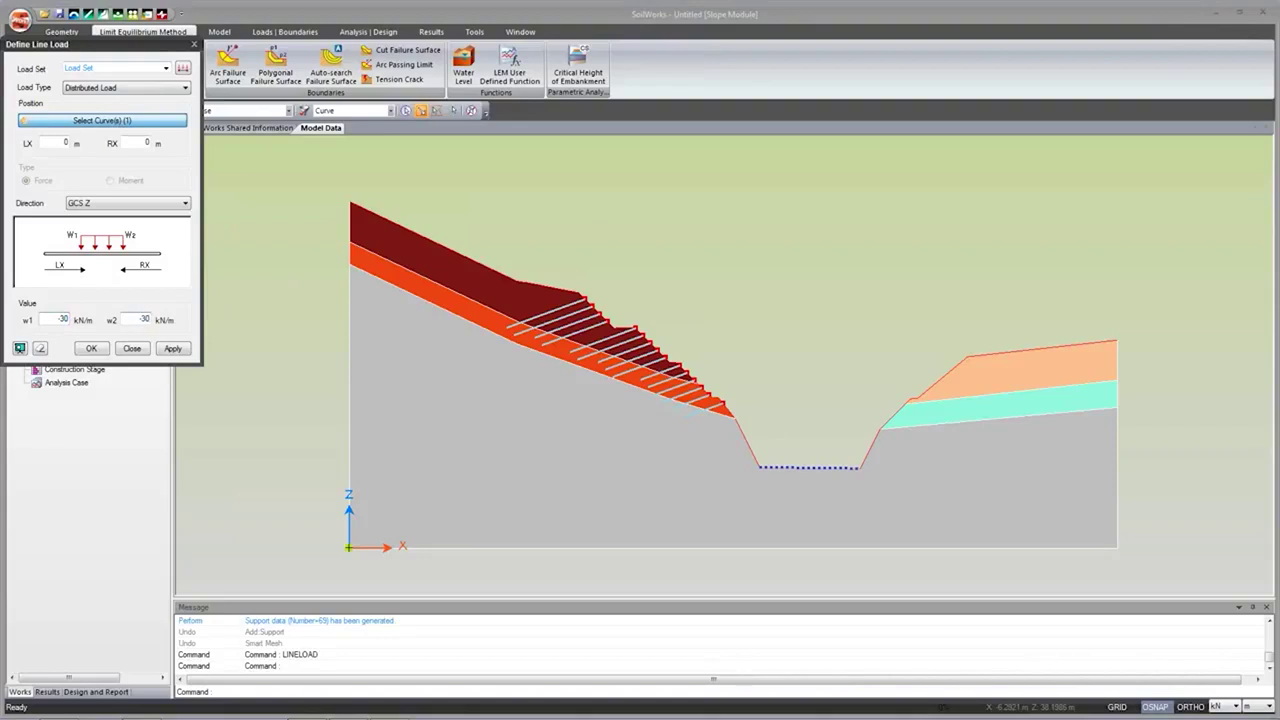
click(92, 349)
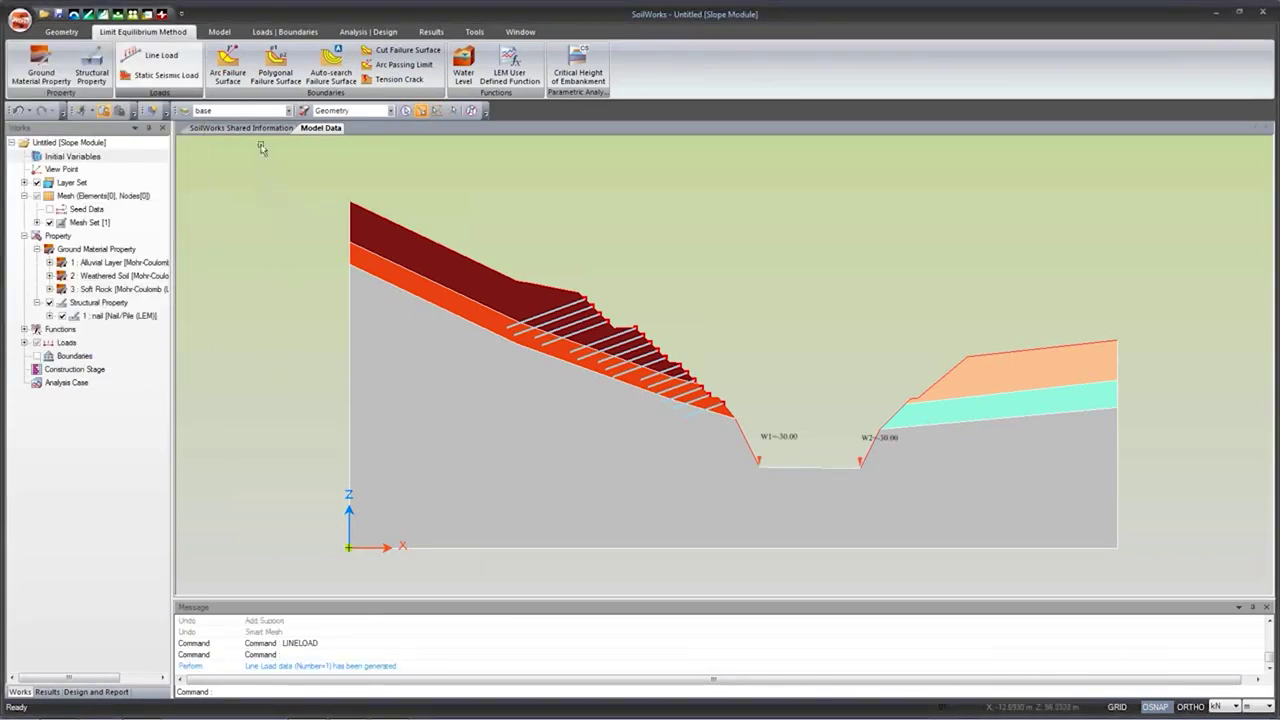
Step: Start an arc failure surface definition with the boundary set named Arc left and a grid spacing of 2 m
click(229, 72)
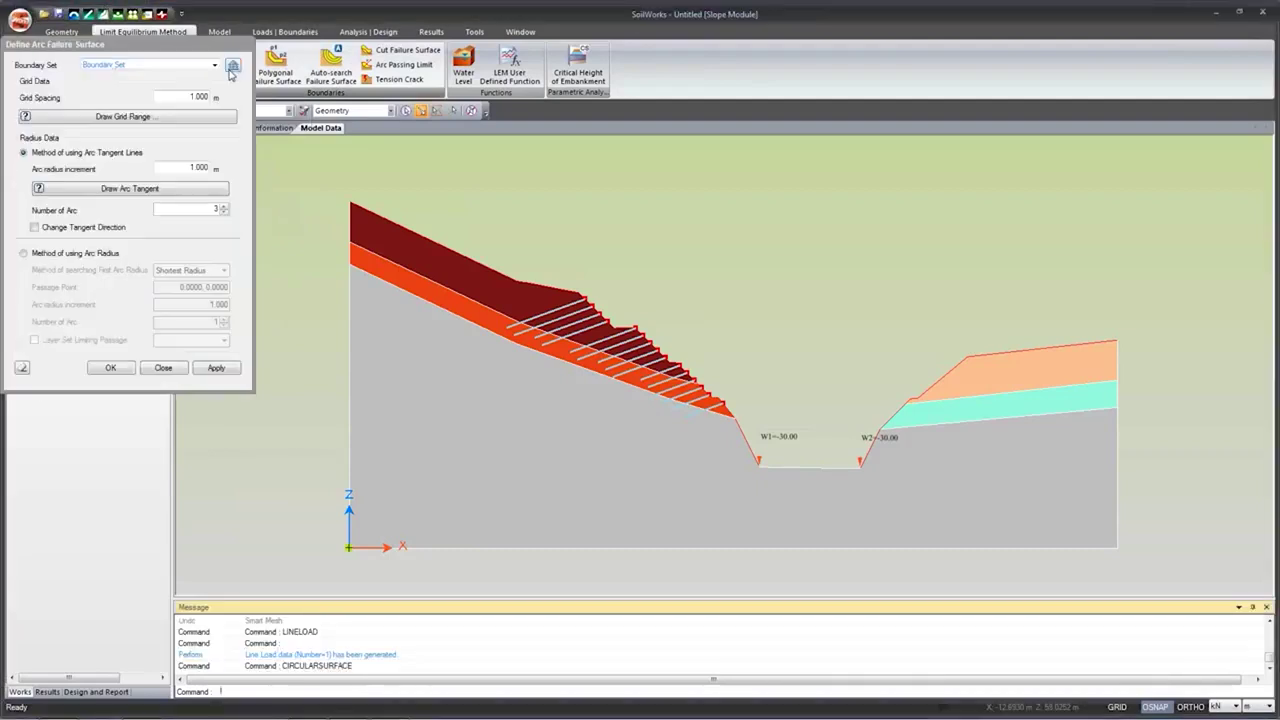
click(71, 63)
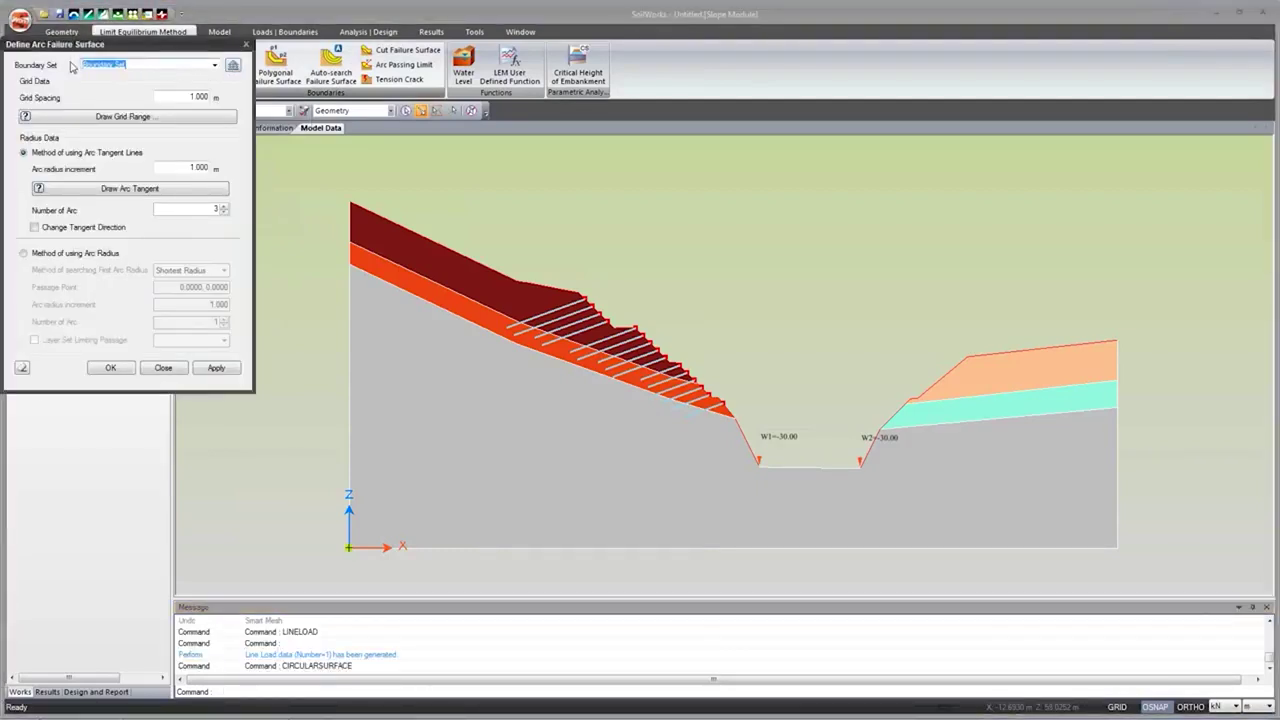
text(N)
double_click(177, 99)
text(2)
Step: Draw the arc centre grid range as a tall parallelogram leaning back above the nailed left slope
click(148, 120)
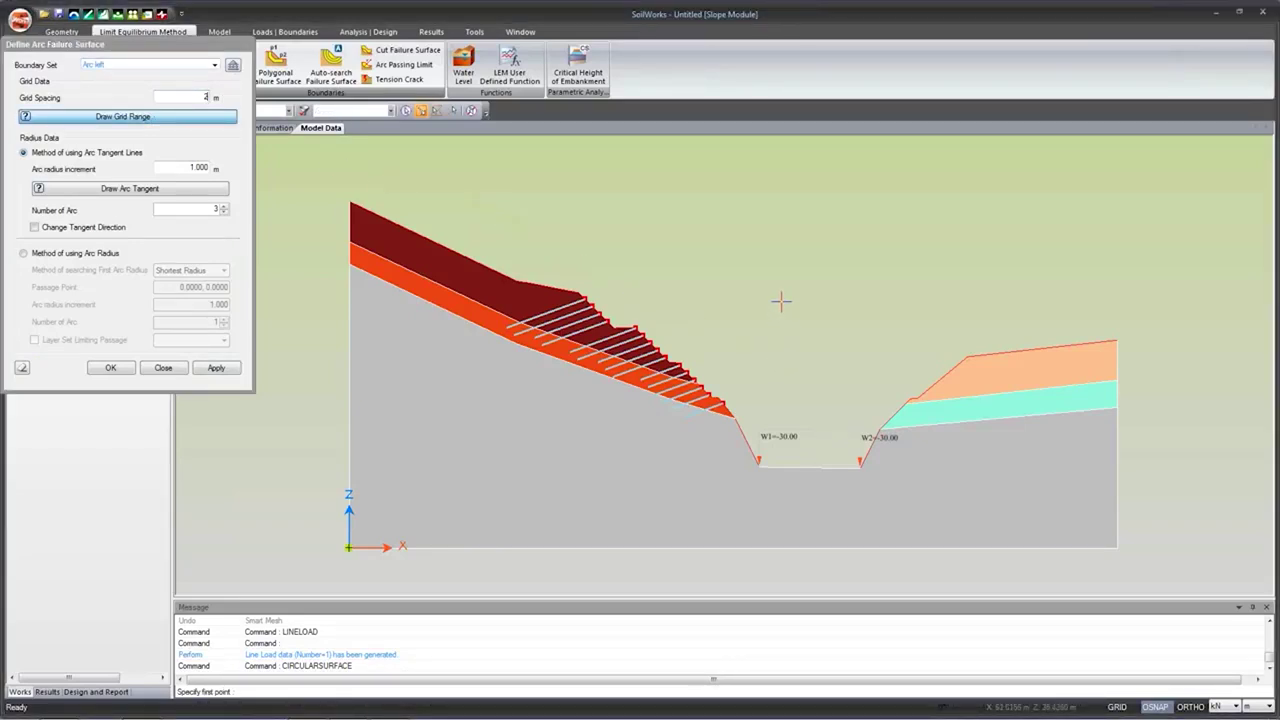
scroll(710, 488, down, 3)
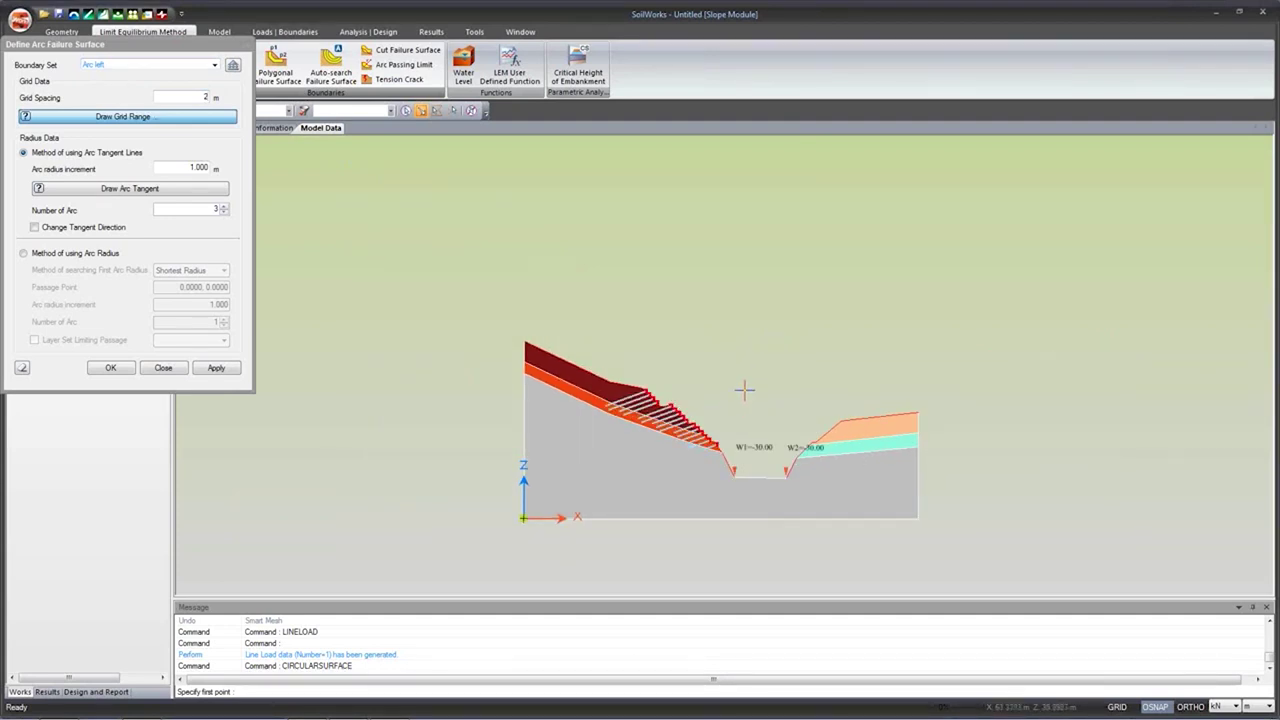
click(758, 384)
click(656, 381)
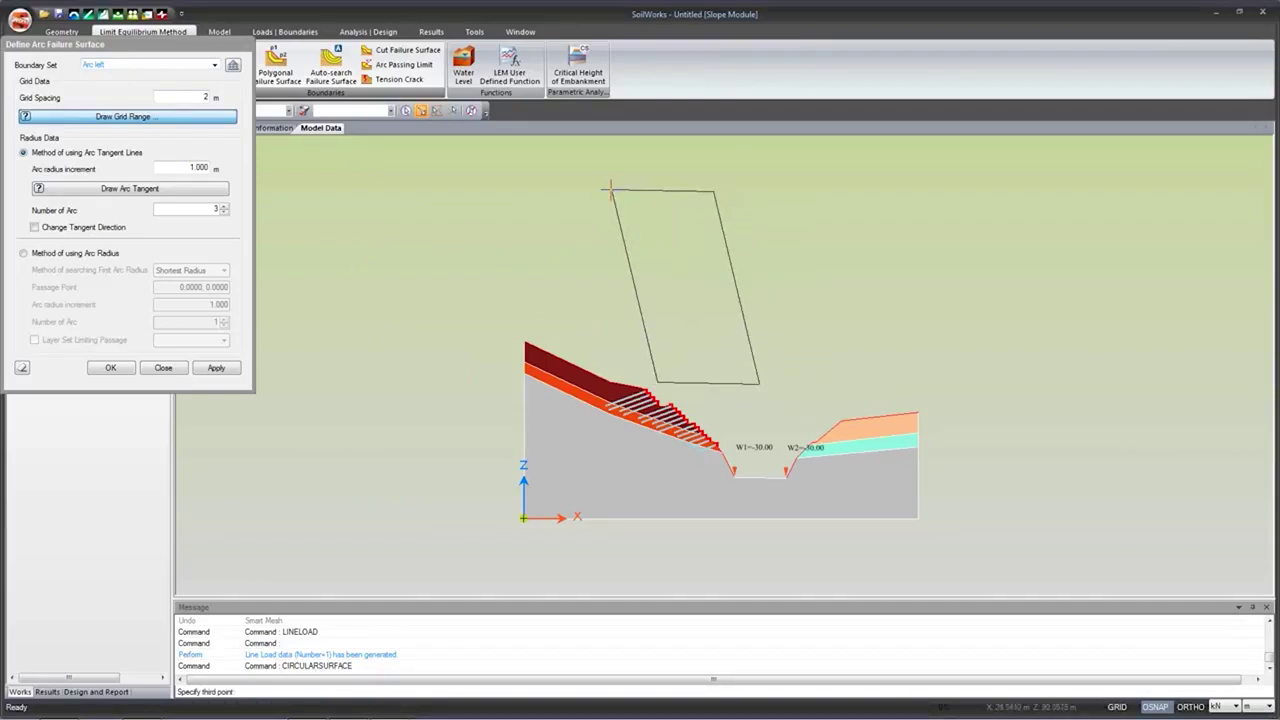
click(610, 185)
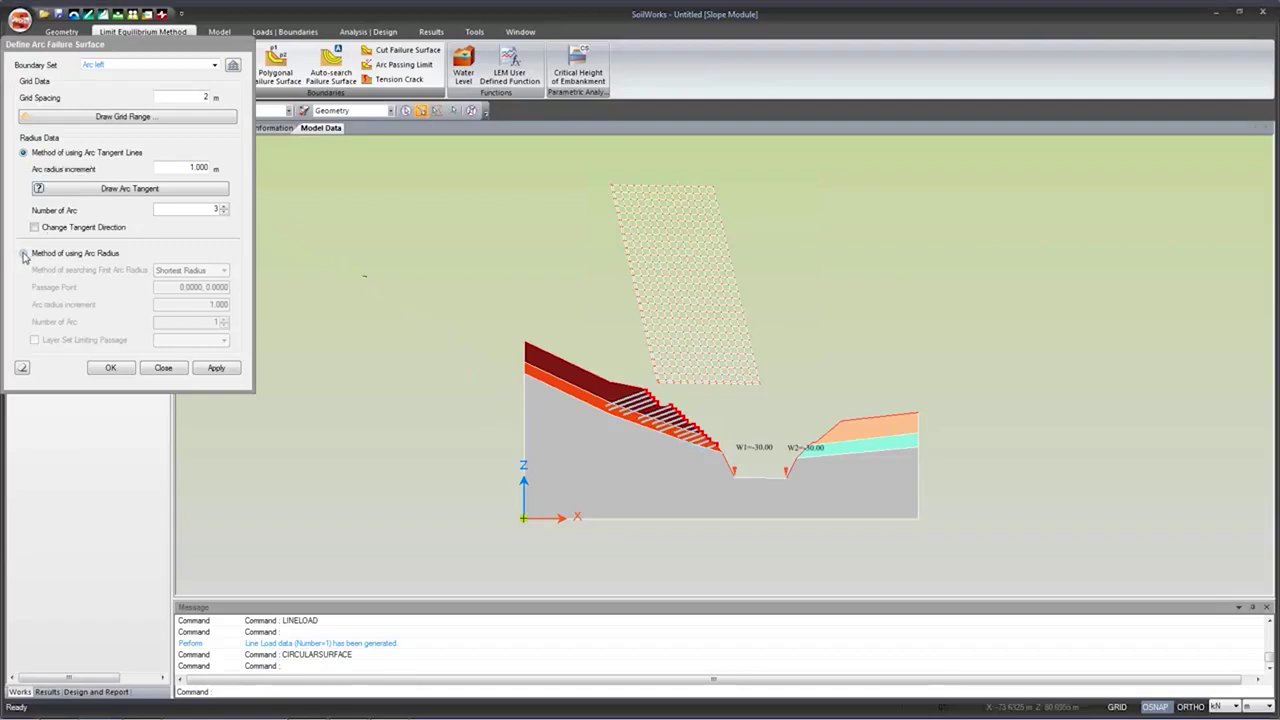
Step: Define the Arc left radii with the arc radius method through a passage point on the nailed slope face, 1 m increment and 10 arcs
click(24, 253)
click(190, 272)
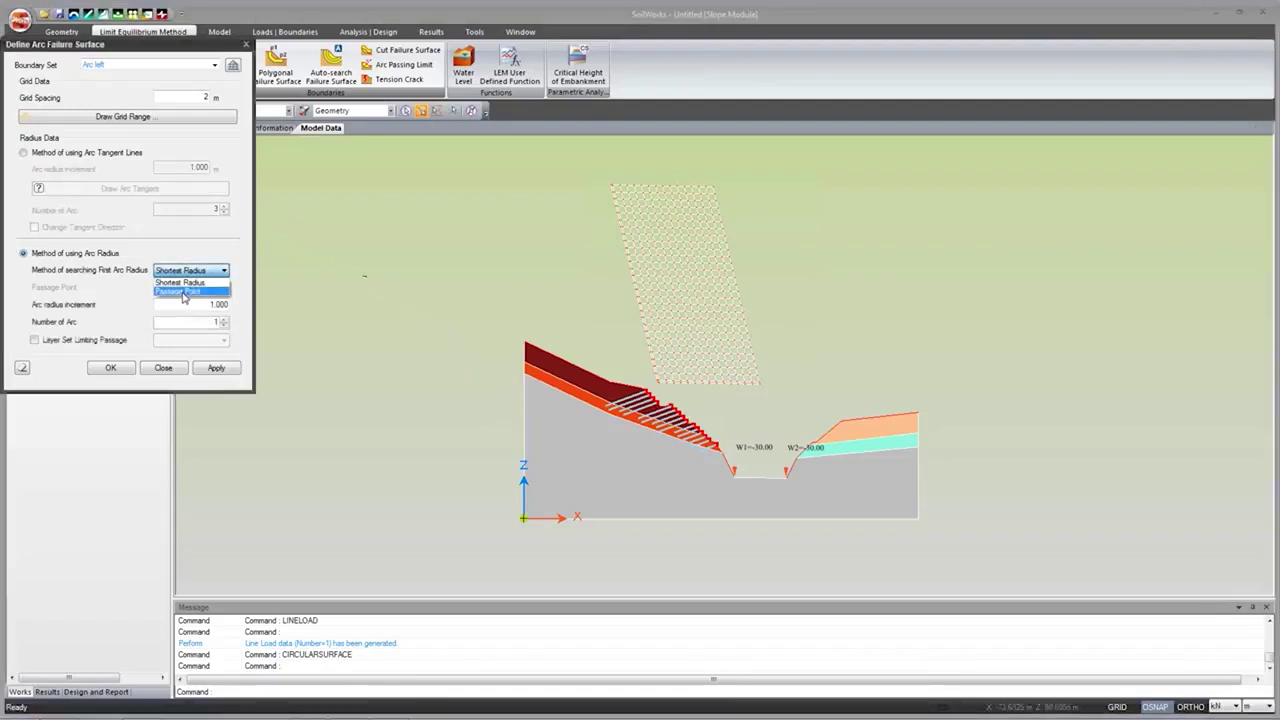
click(182, 292)
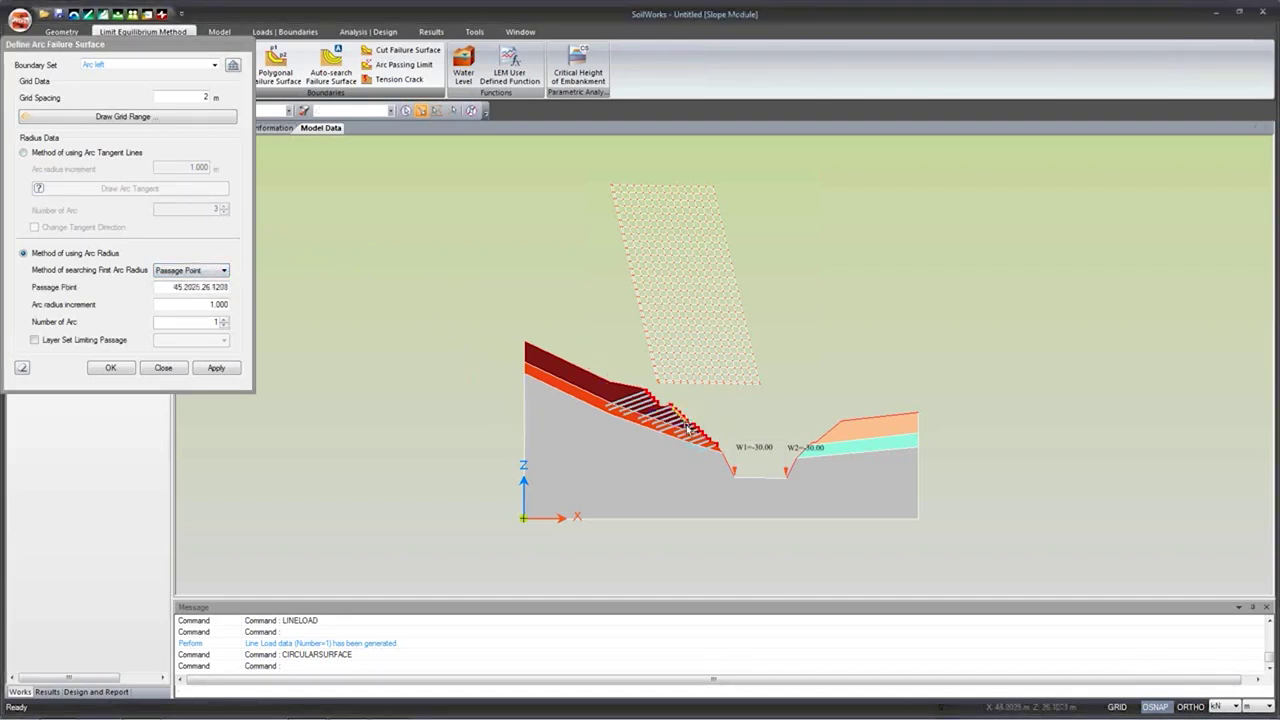
click(208, 304)
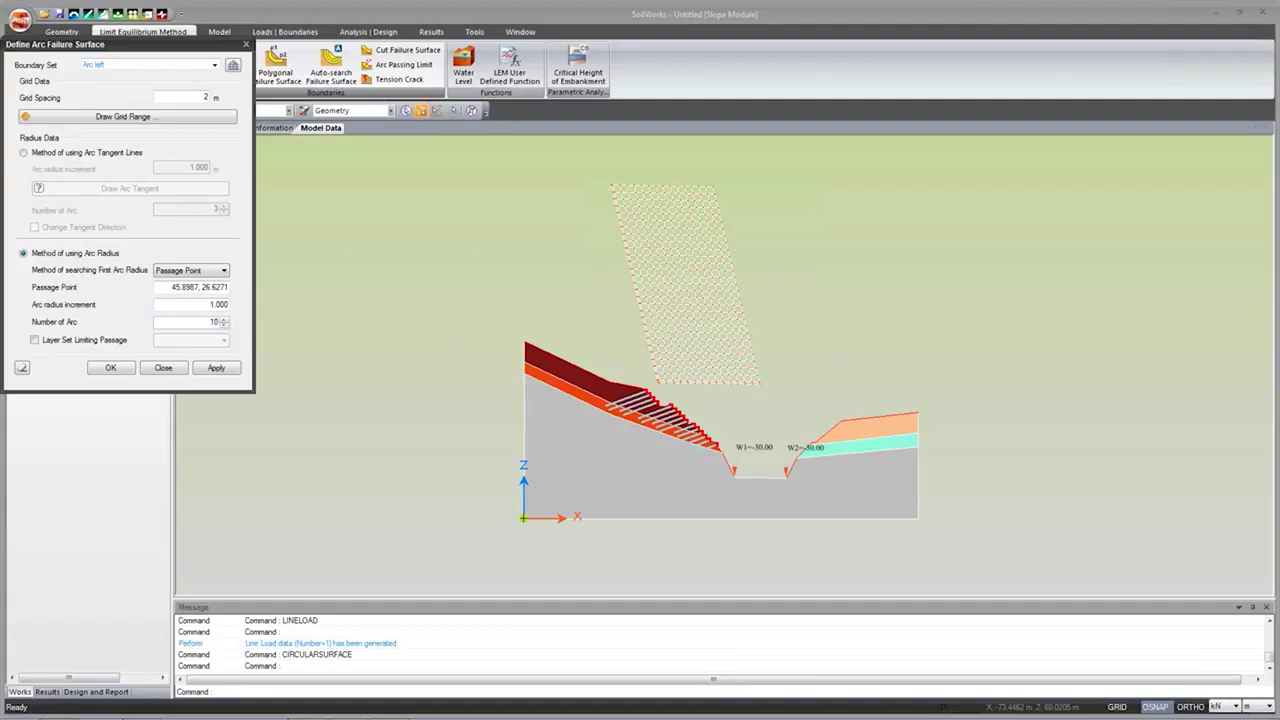
click(216, 369)
Step: Name a second arc failure surface boundary set Arc right and draw its centre grid range as a small tilted parallelogram above the right slope
click(121, 65)
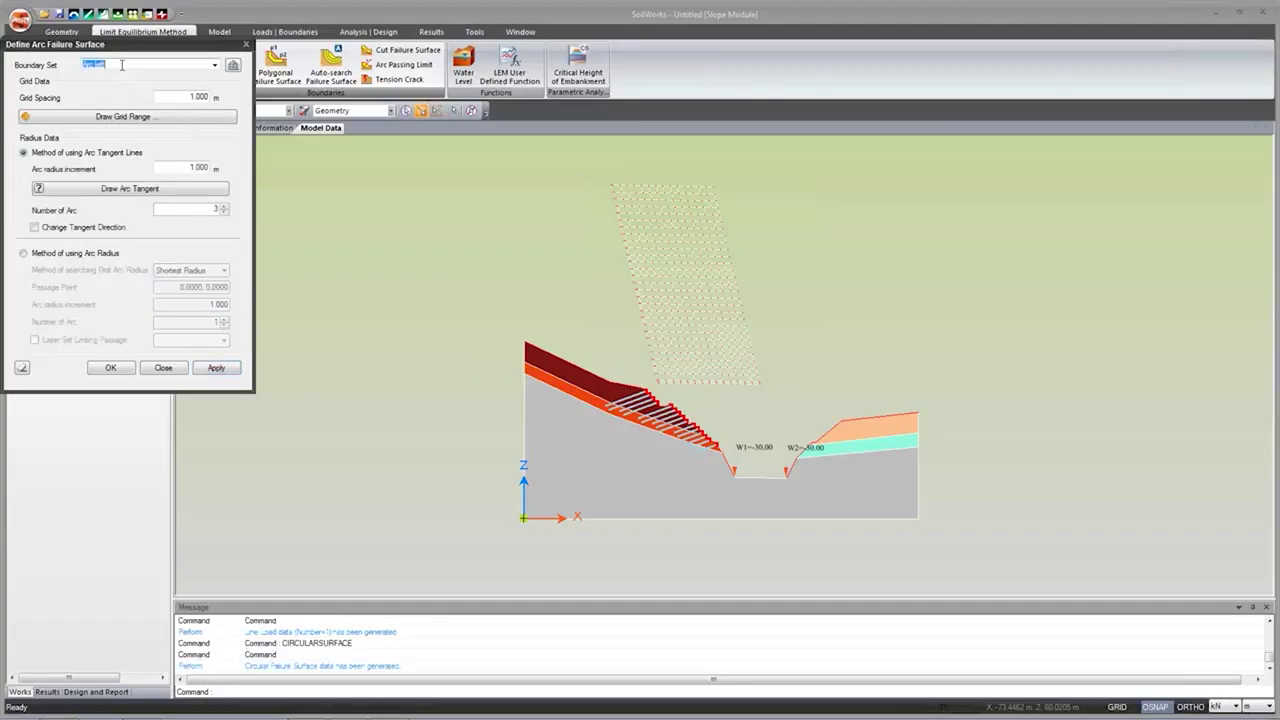
text(A)
click(157, 117)
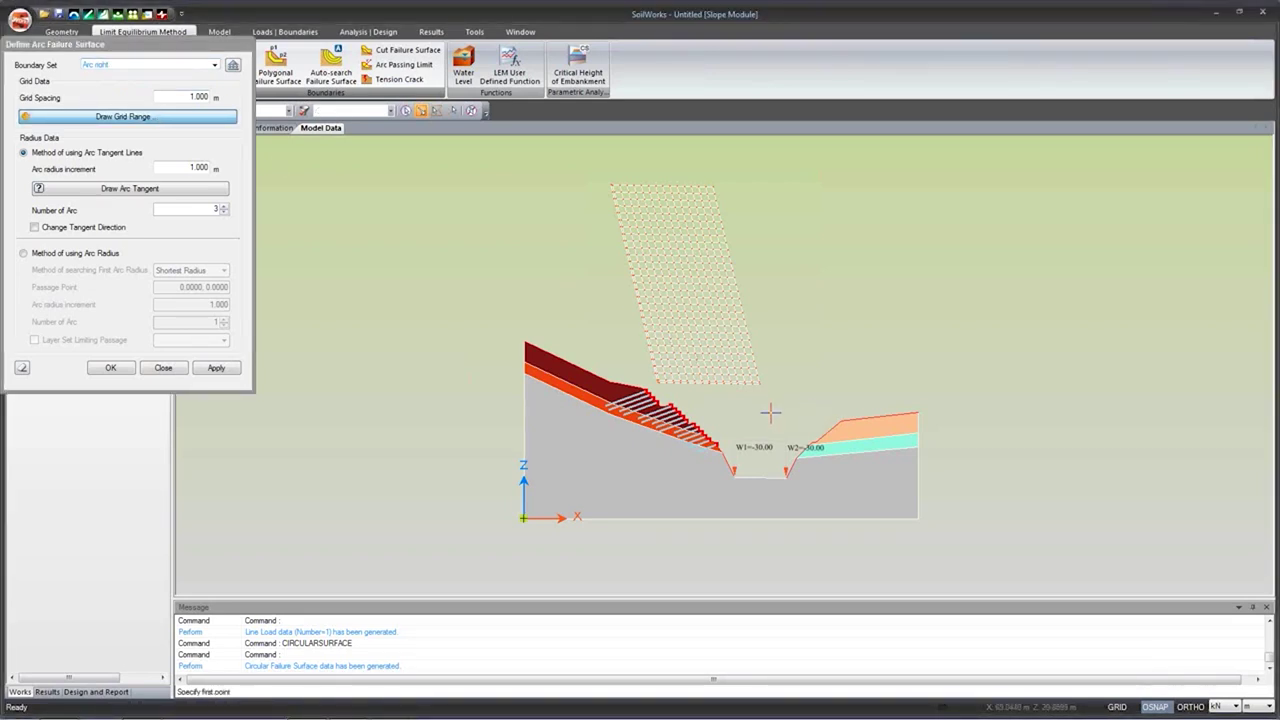
click(770, 411)
click(826, 387)
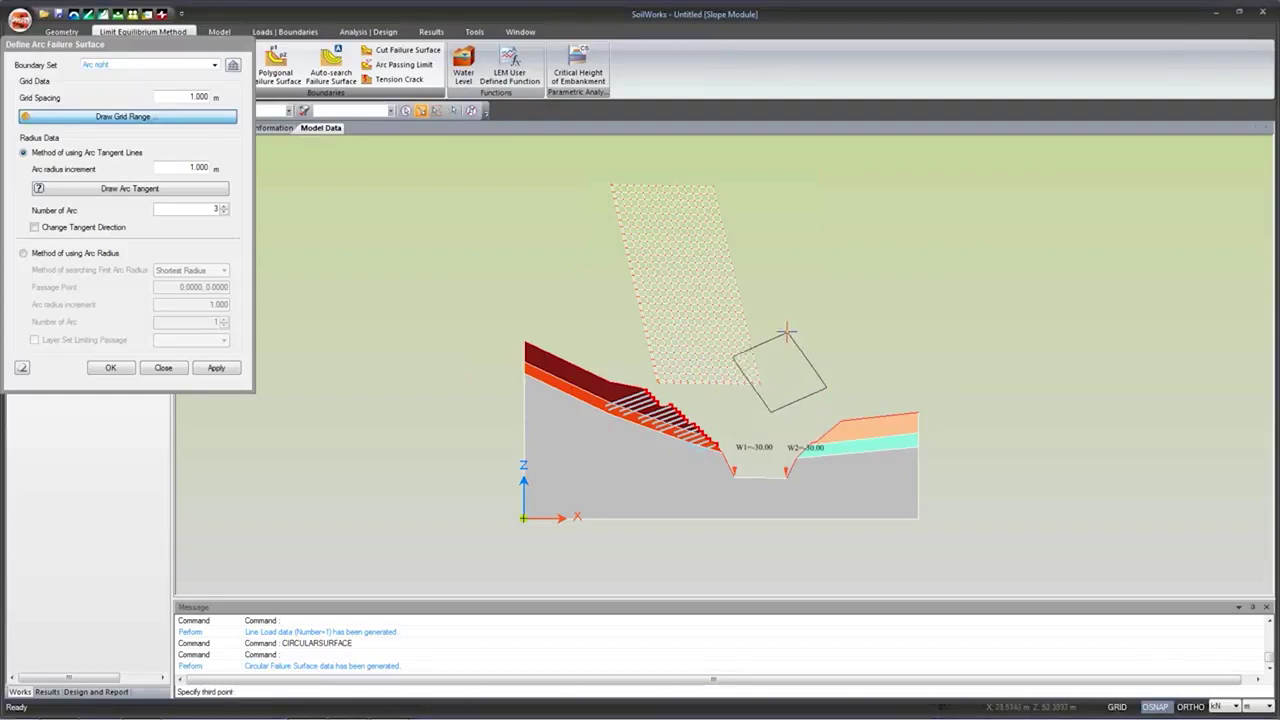
click(786, 329)
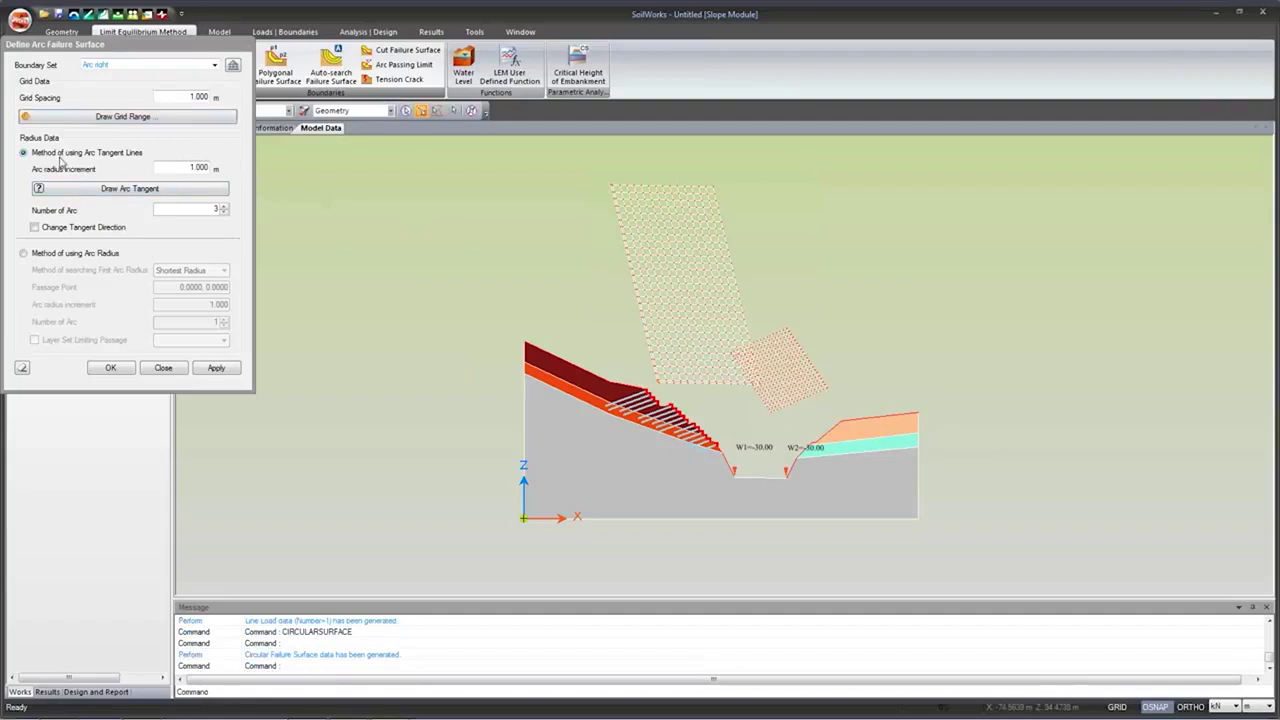
Step: Draw the arc tangent lines inside the right slope and create the Arc right failure surface with 5 arcs
click(160, 190)
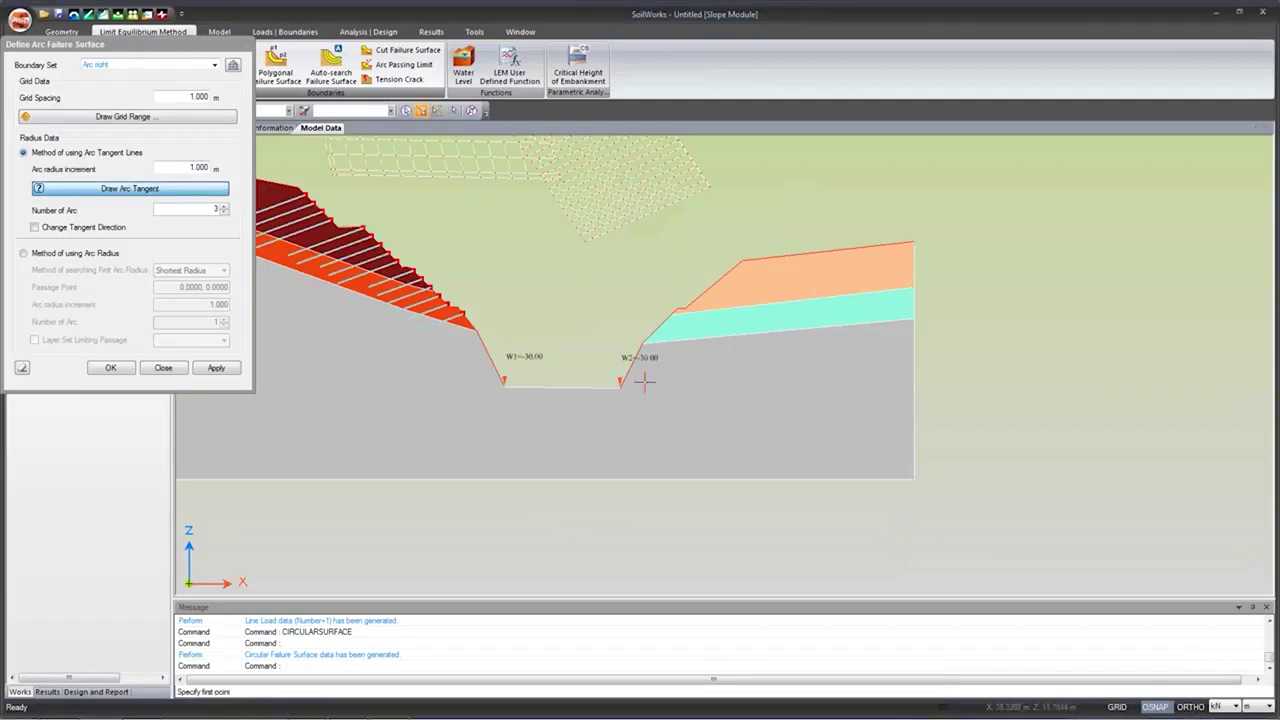
click(760, 273)
click(783, 292)
click(224, 208)
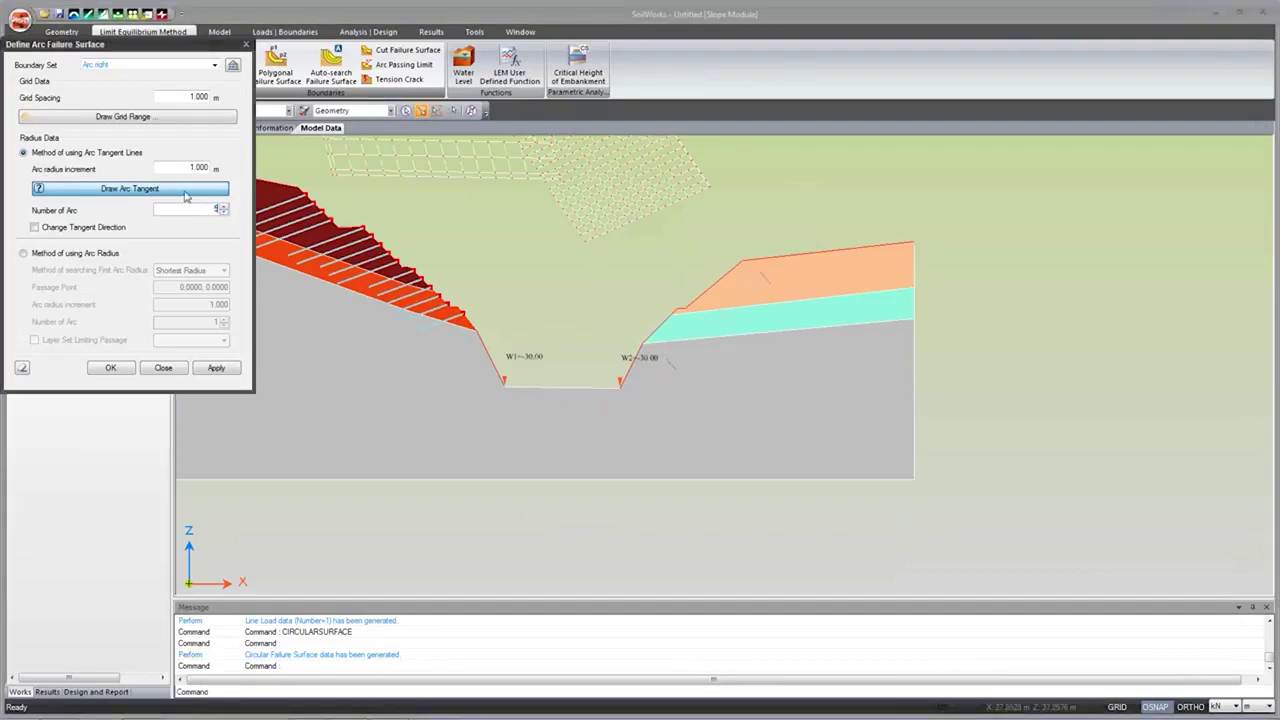
click(185, 197)
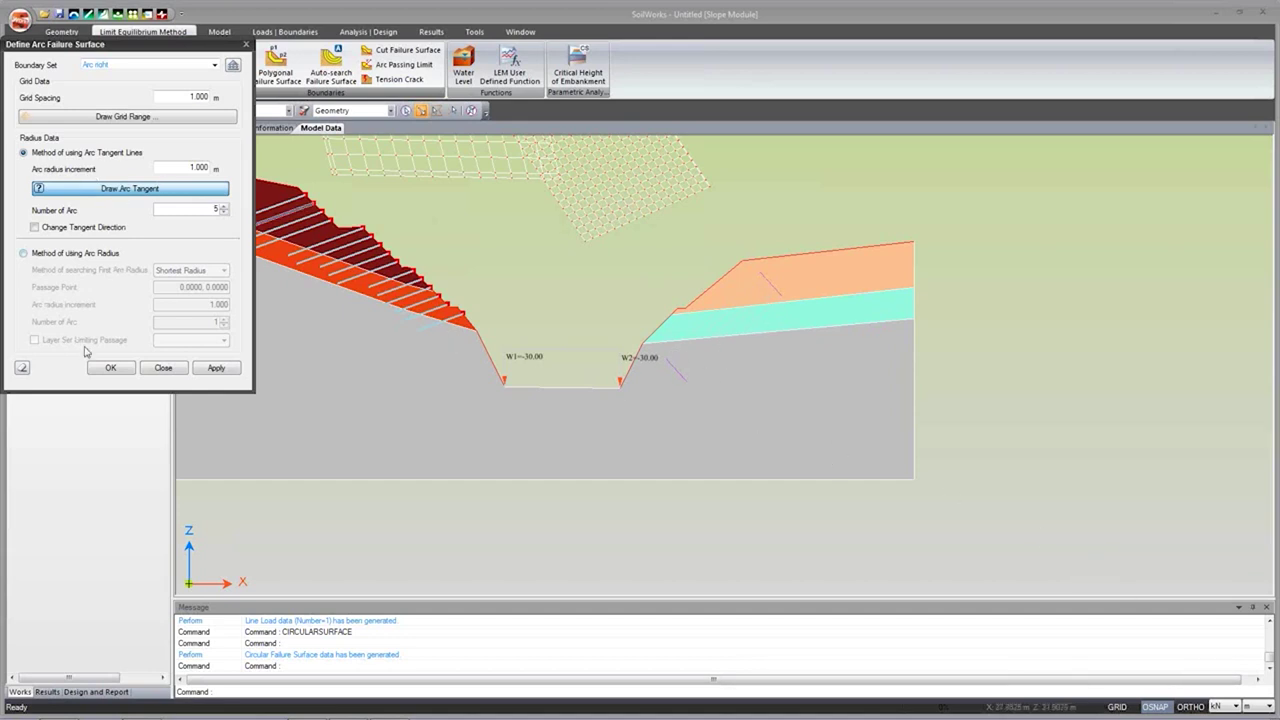
click(110, 367)
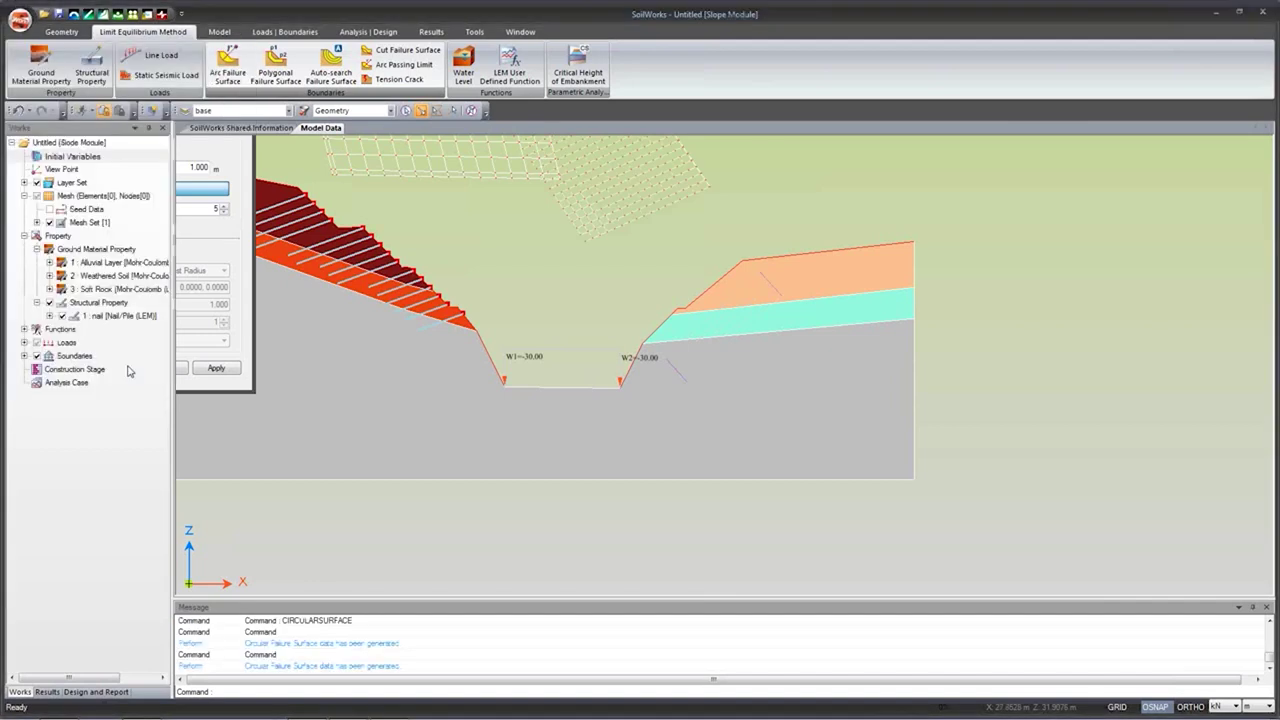
scroll(740, 540, down, 3)
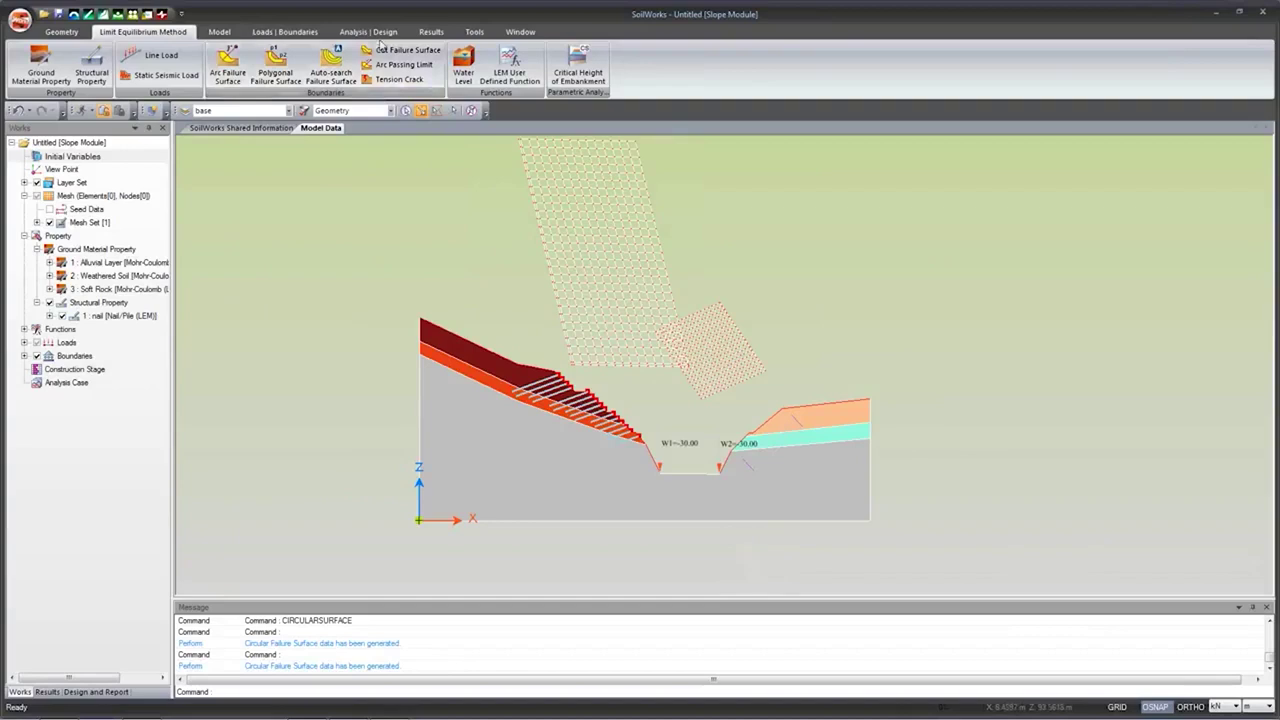
Step: Set the slope factor of safety in the design options to the cut slope criterion with its dry and wet values
click(379, 34)
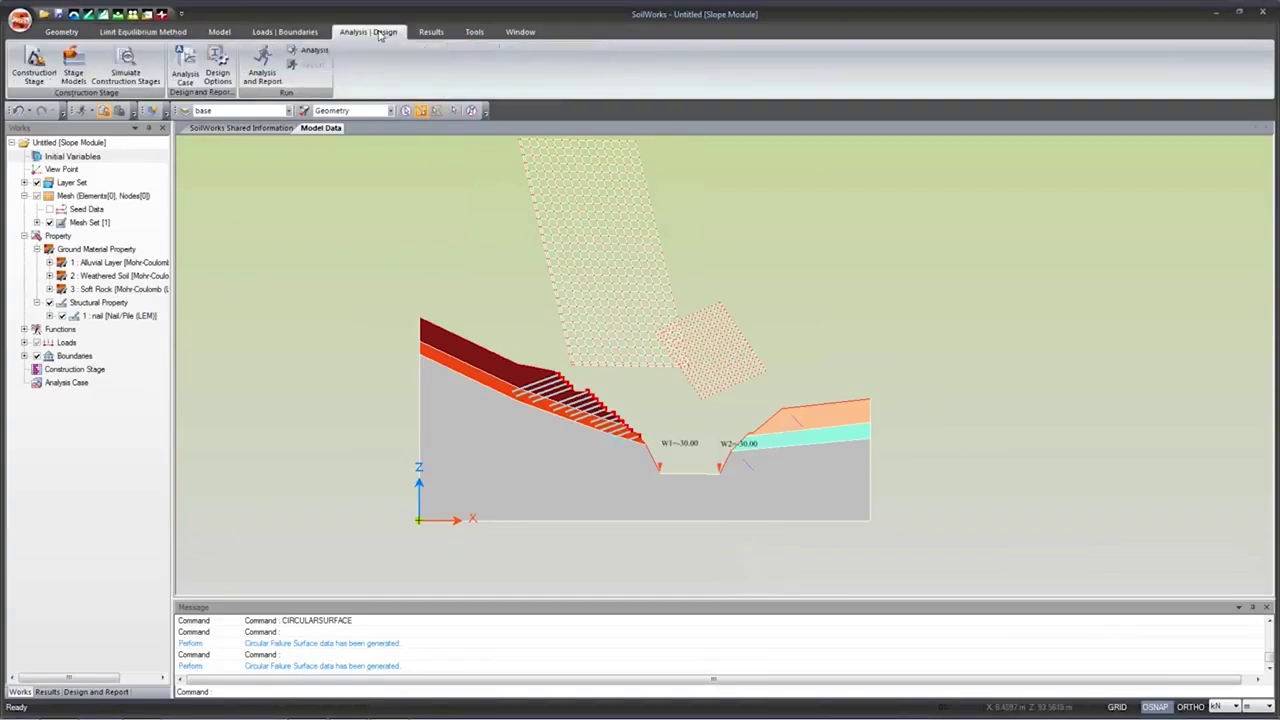
click(219, 62)
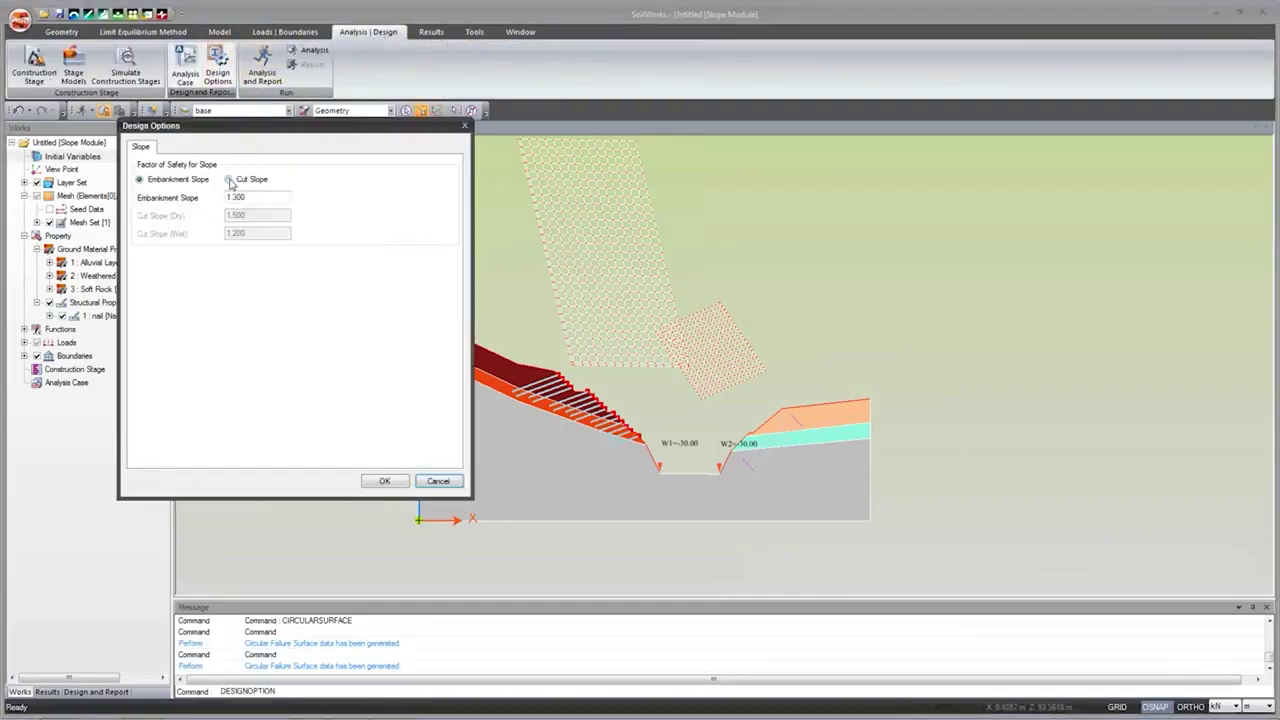
click(229, 180)
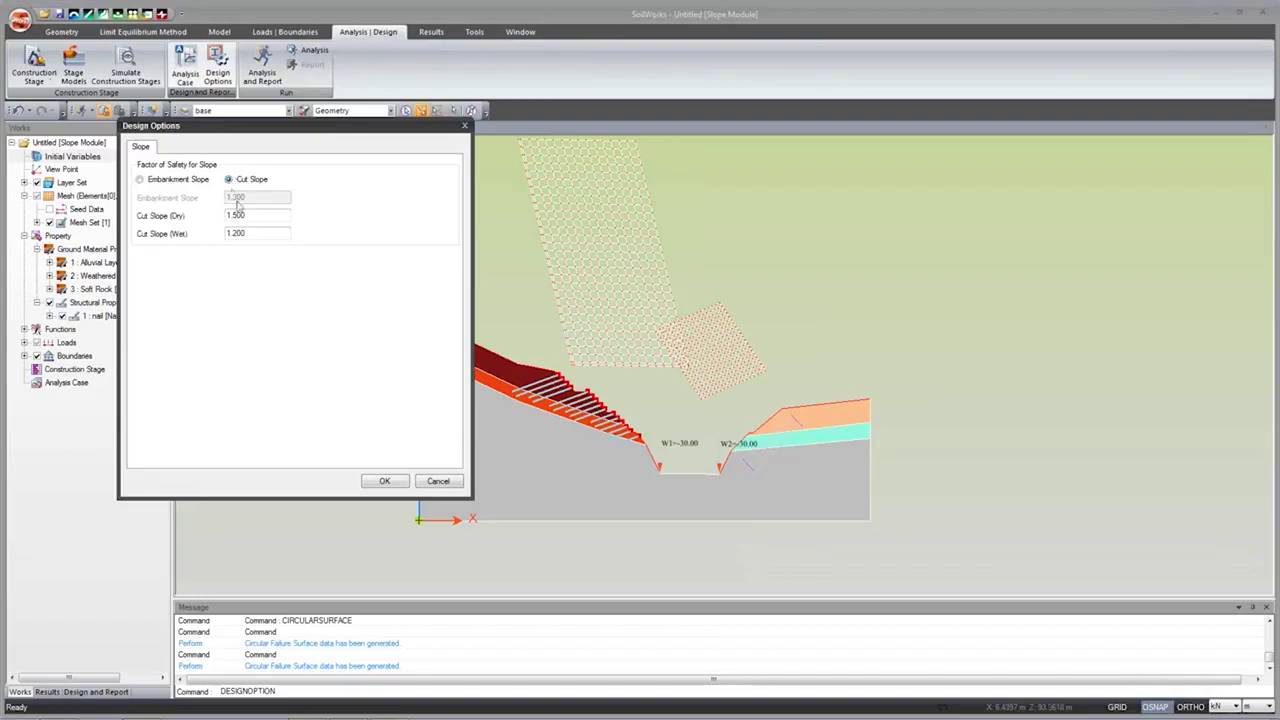
double_click(240, 215)
drag(248, 233, 227, 233)
click(254, 233)
drag(252, 215, 226, 215)
click(249, 216)
click(384, 481)
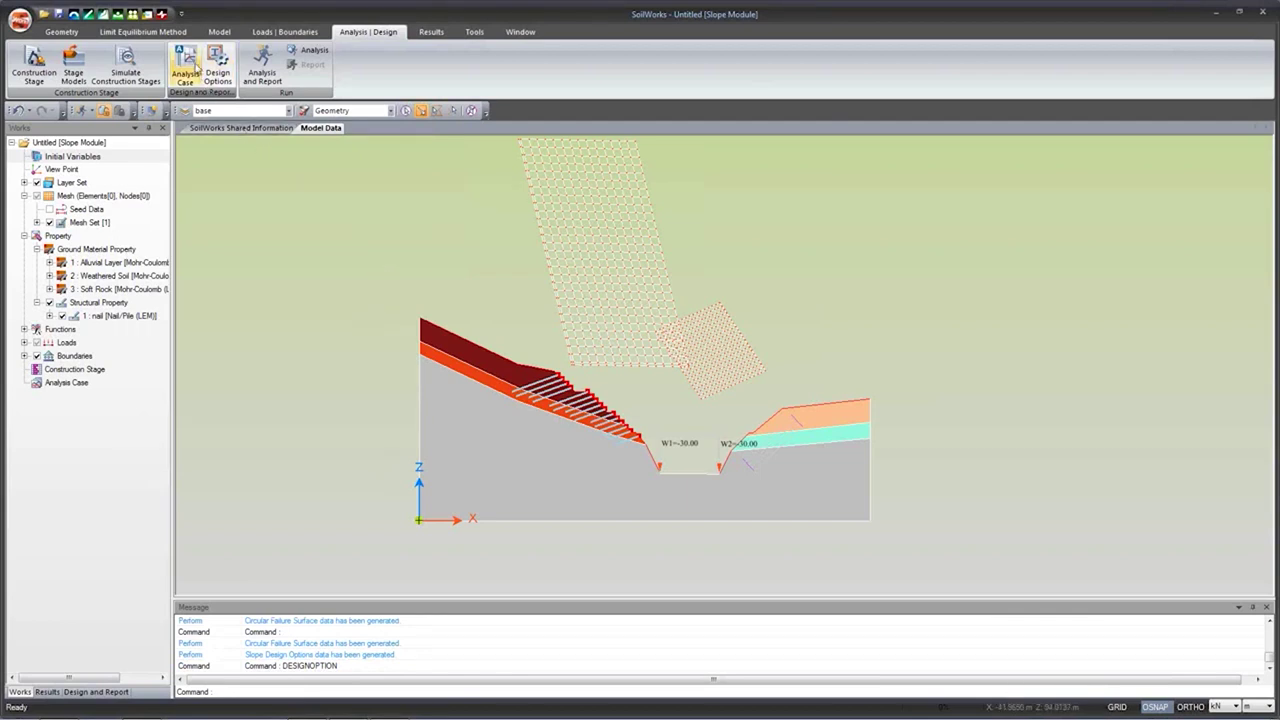
Step: Add an analysis case named left slope without reinforcement that uses the Limit Equilibrium Method (LEM) with the Bishop method
click(187, 62)
click(286, 70)
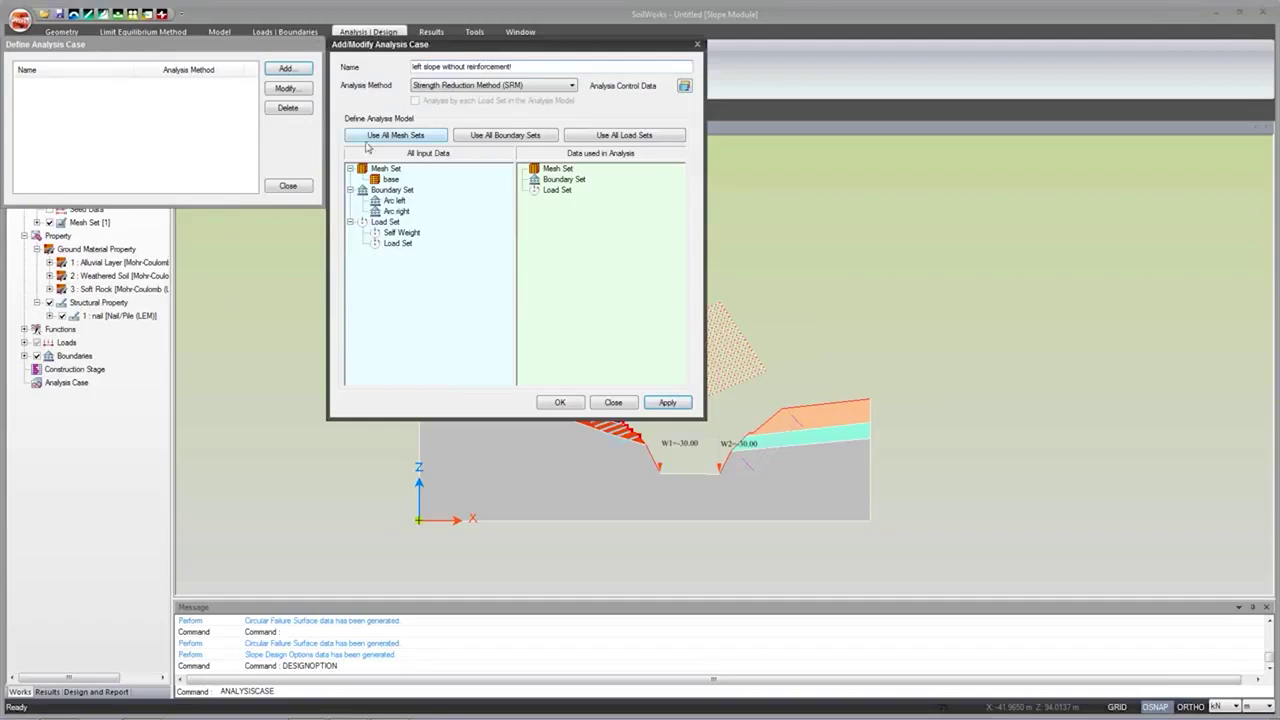
click(500, 88)
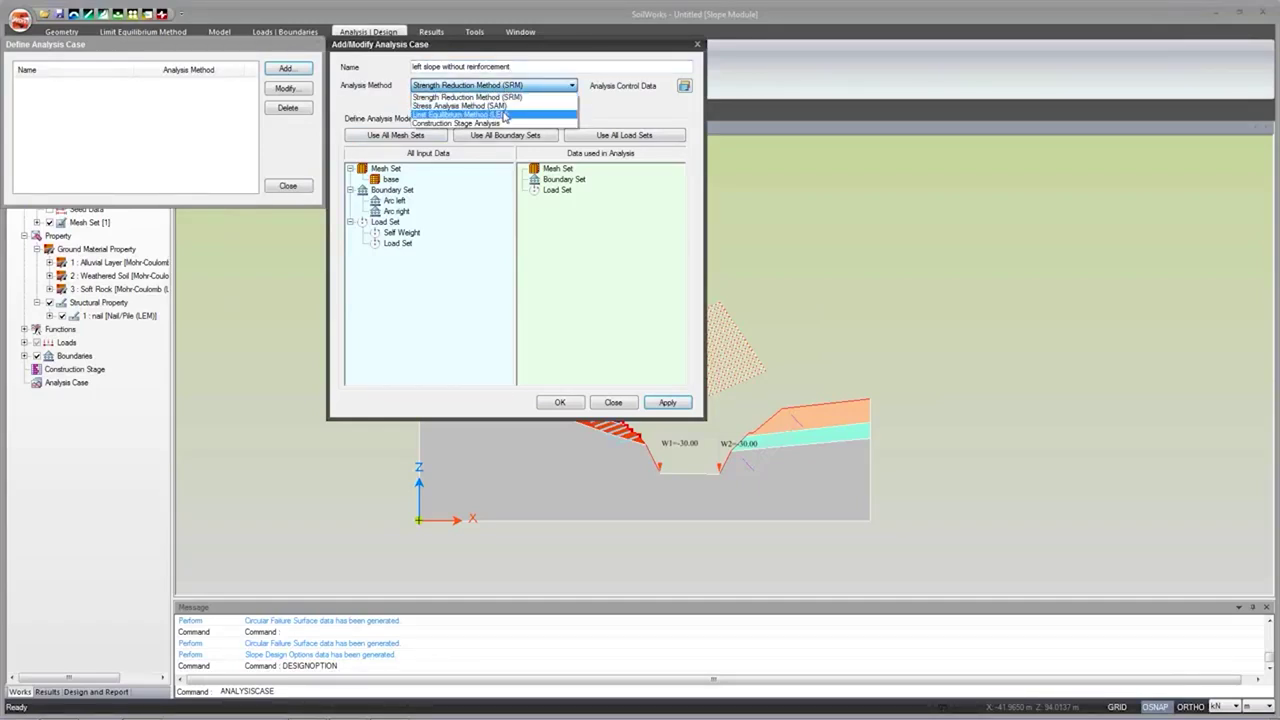
click(505, 117)
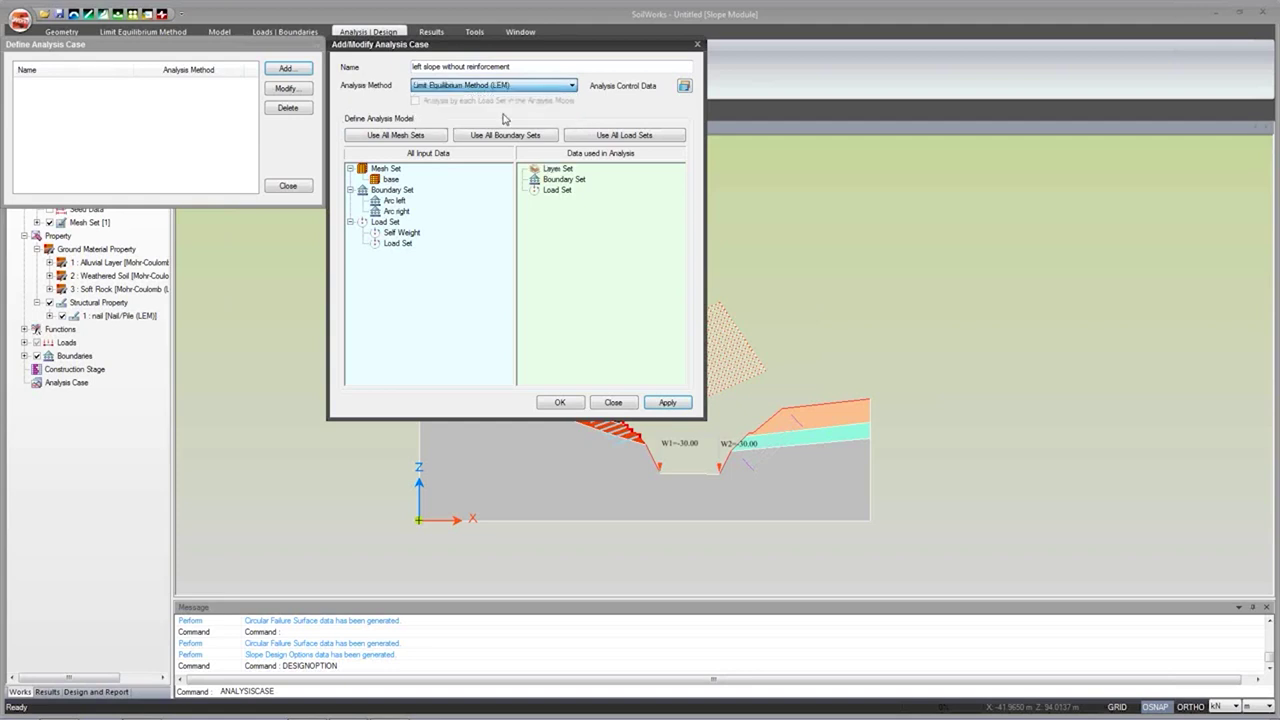
click(684, 88)
click(555, 72)
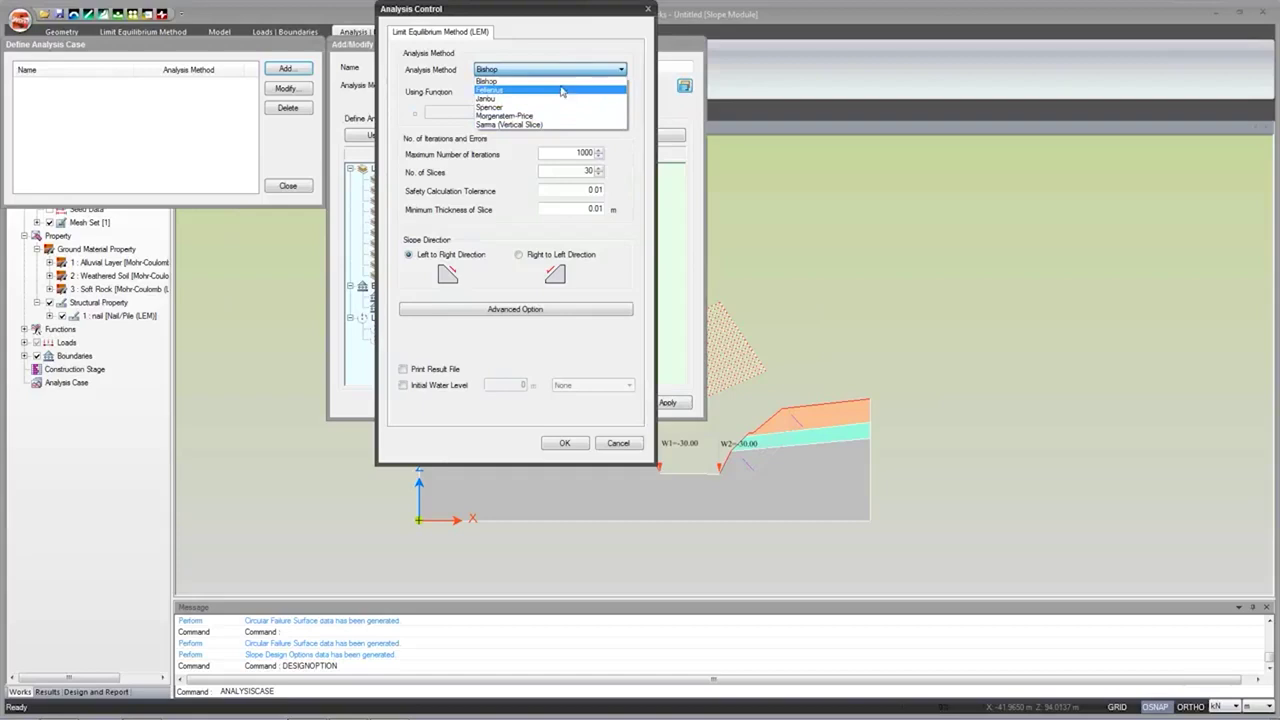
click(563, 84)
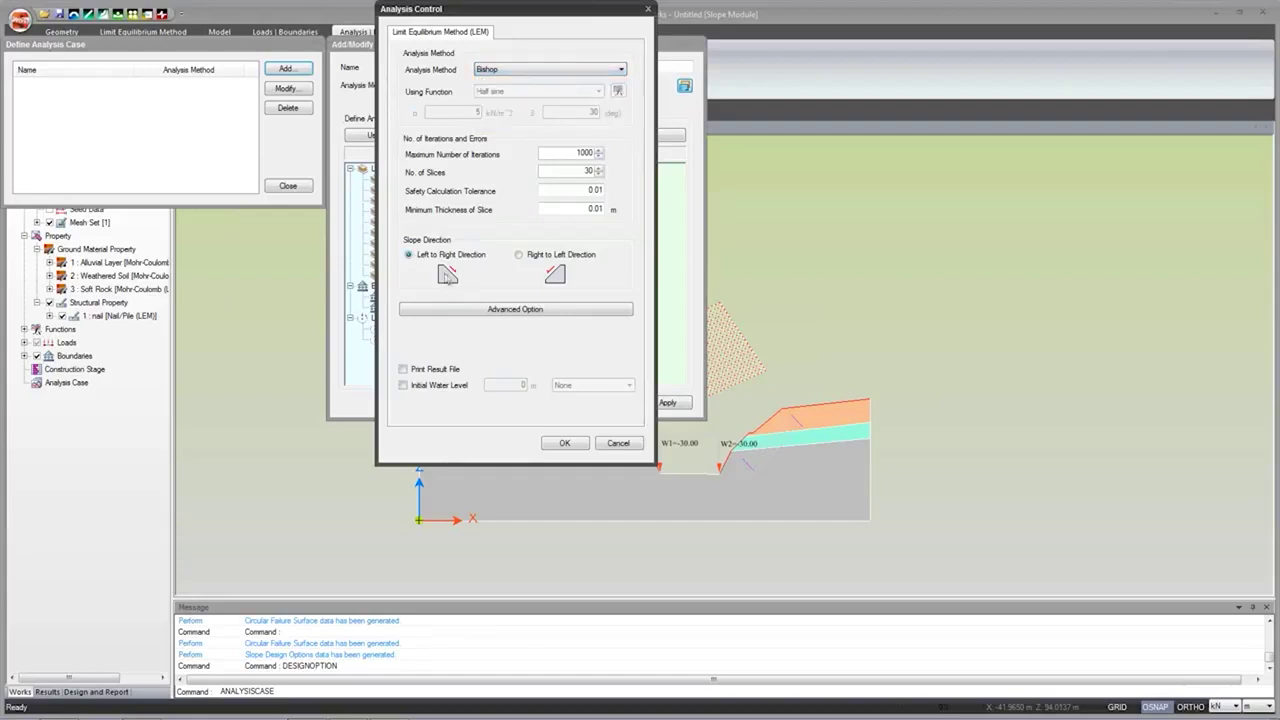
click(565, 443)
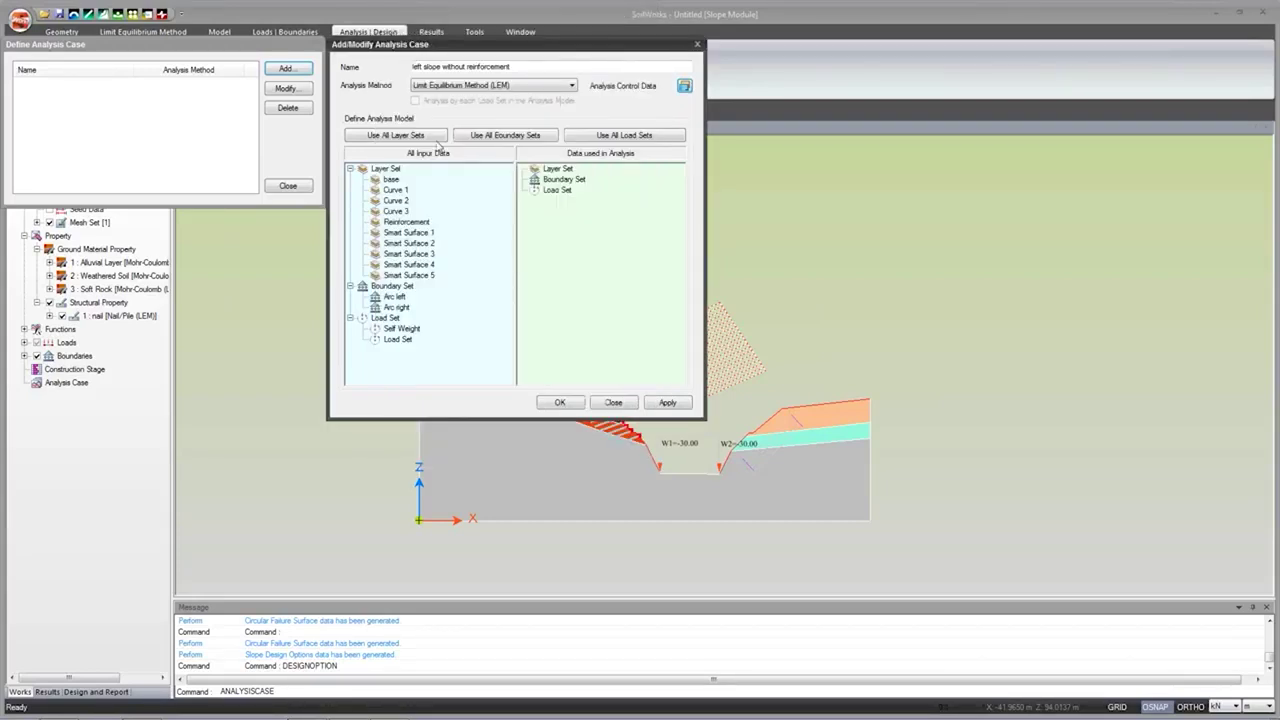
Step: Include all layer, boundary and load sets except Reinforcement and Arc right in the analysis case, and apply it
click(432, 137)
click(505, 135)
click(607, 136)
click(581, 223)
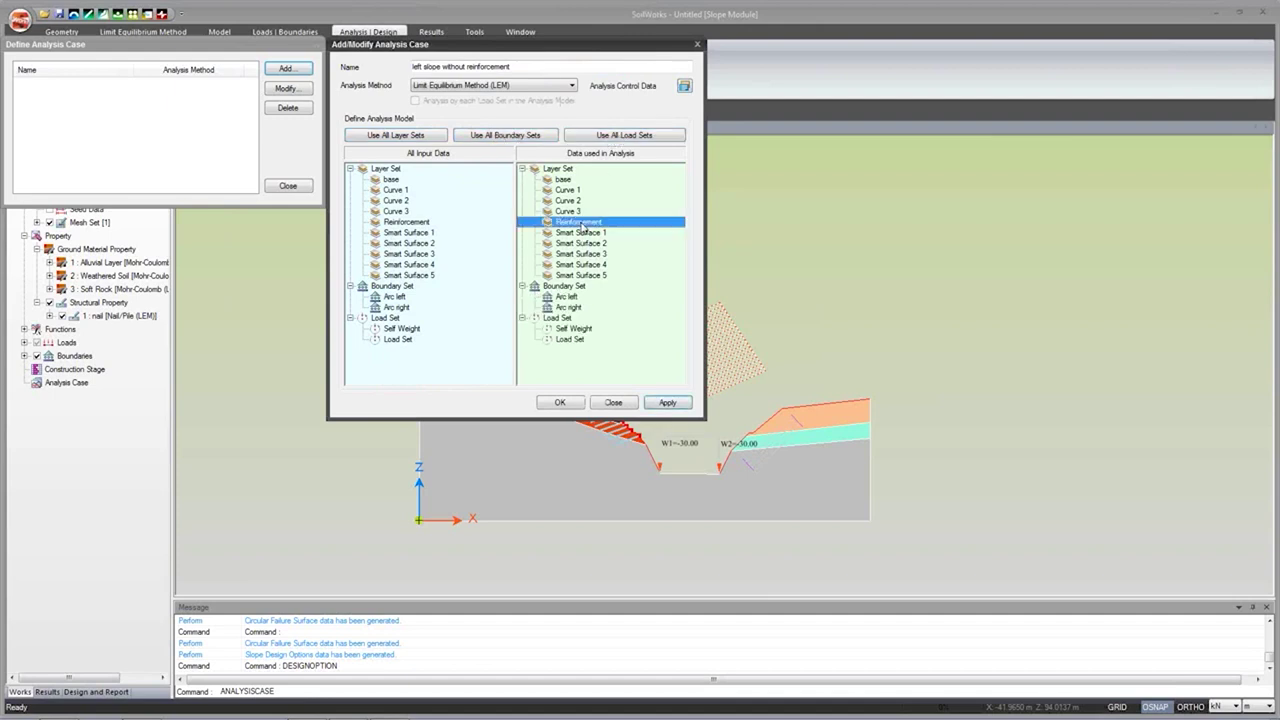
drag(581, 224, 480, 226)
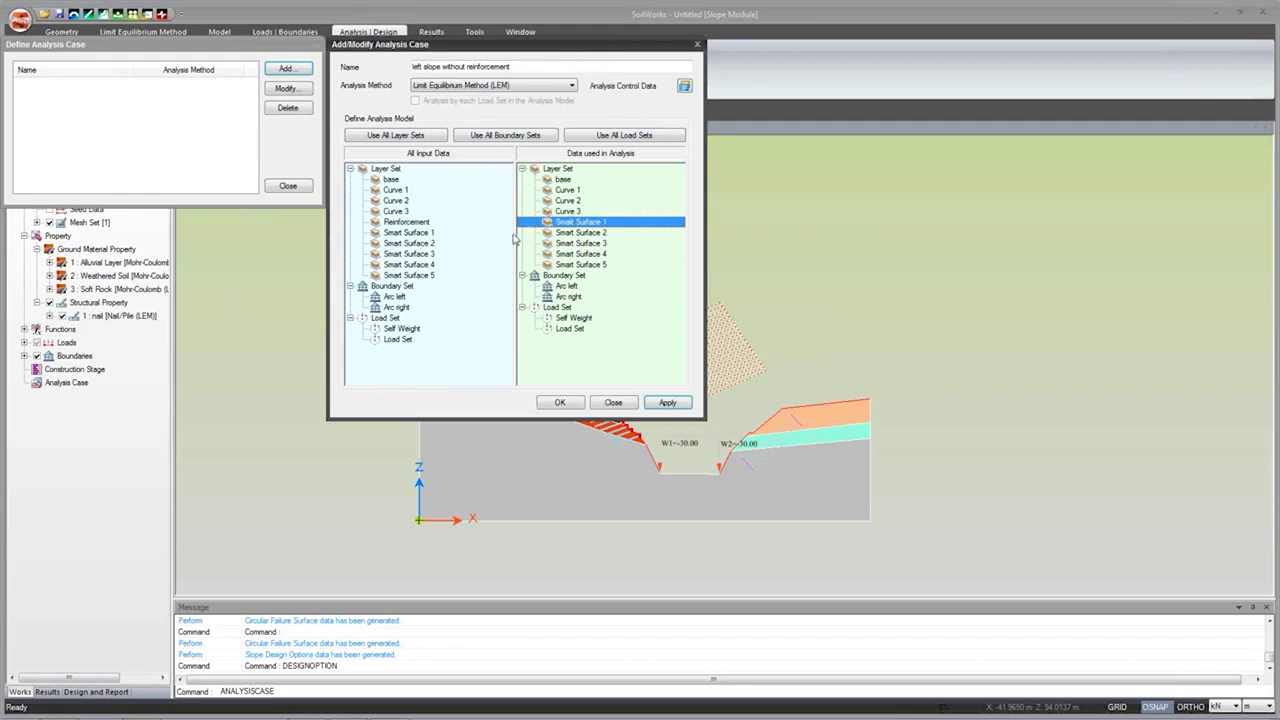
drag(567, 298, 482, 308)
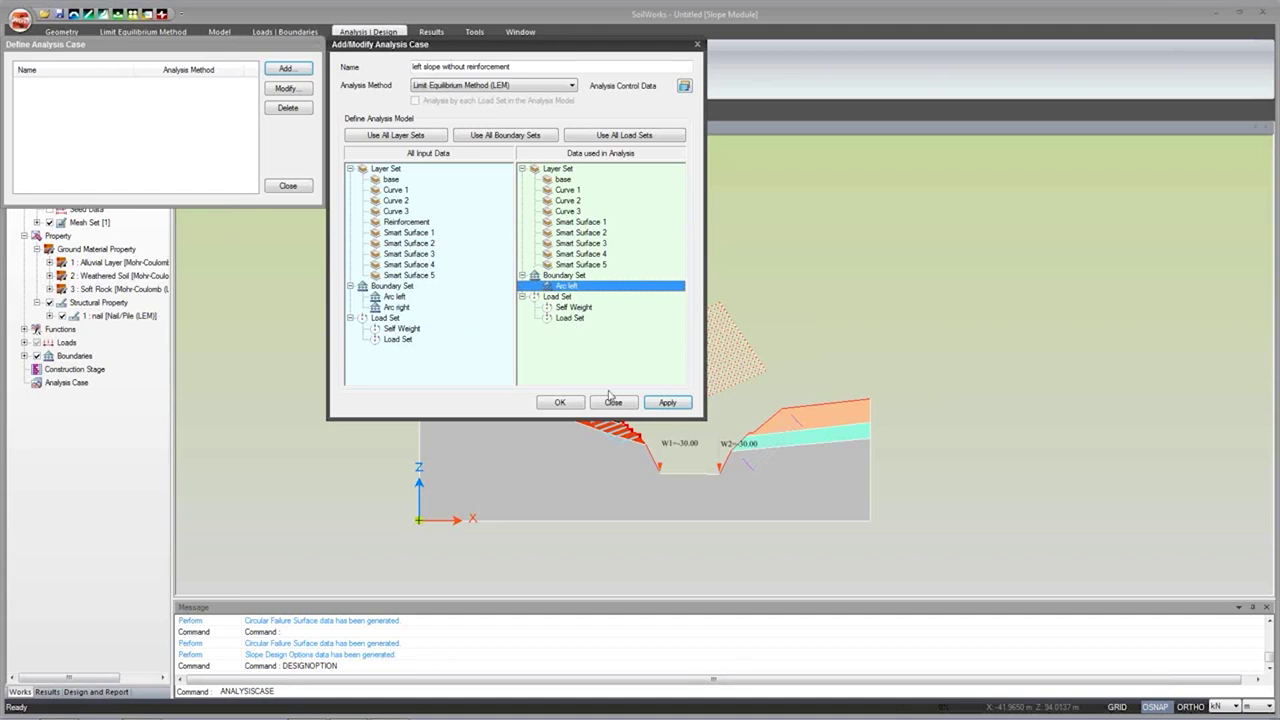
click(665, 403)
Step: Create a second analysis case named left slope with reinforcement by adding the Reinforcement layer set to the analysis data
click(465, 67)
key(BackSpace)
key(BackSpace)
key(BackSpace)
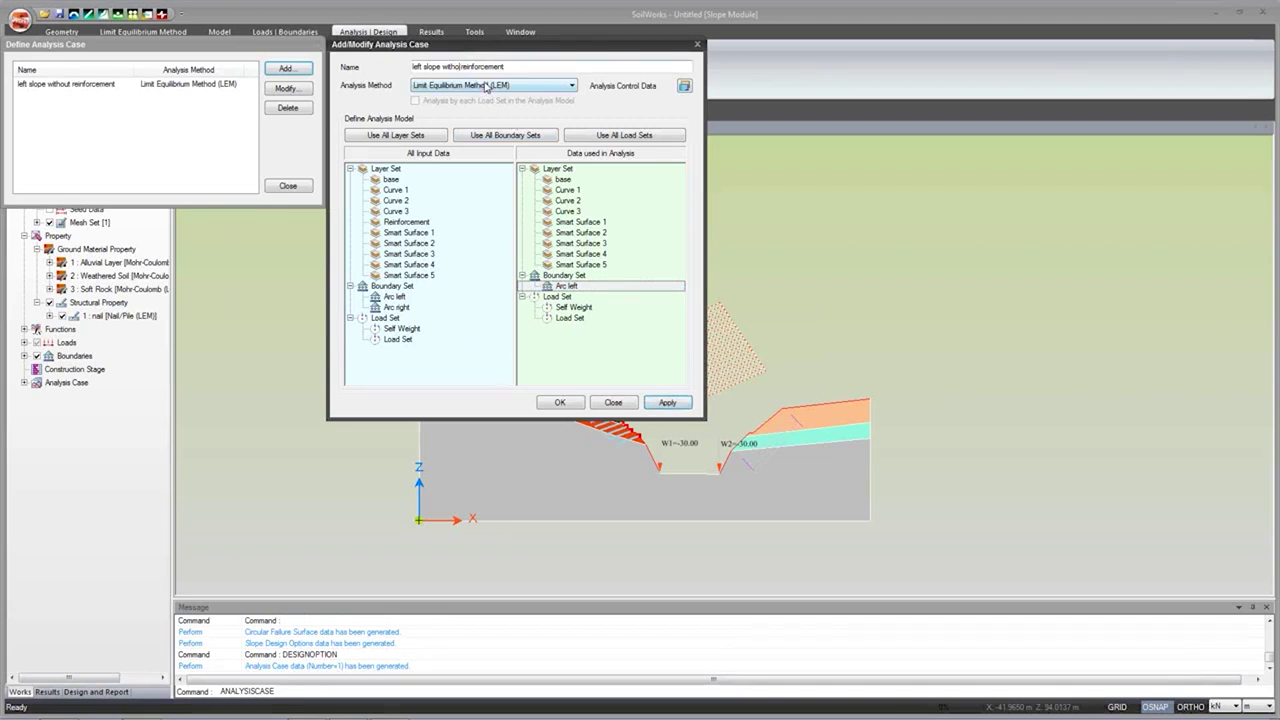
drag(417, 222, 592, 262)
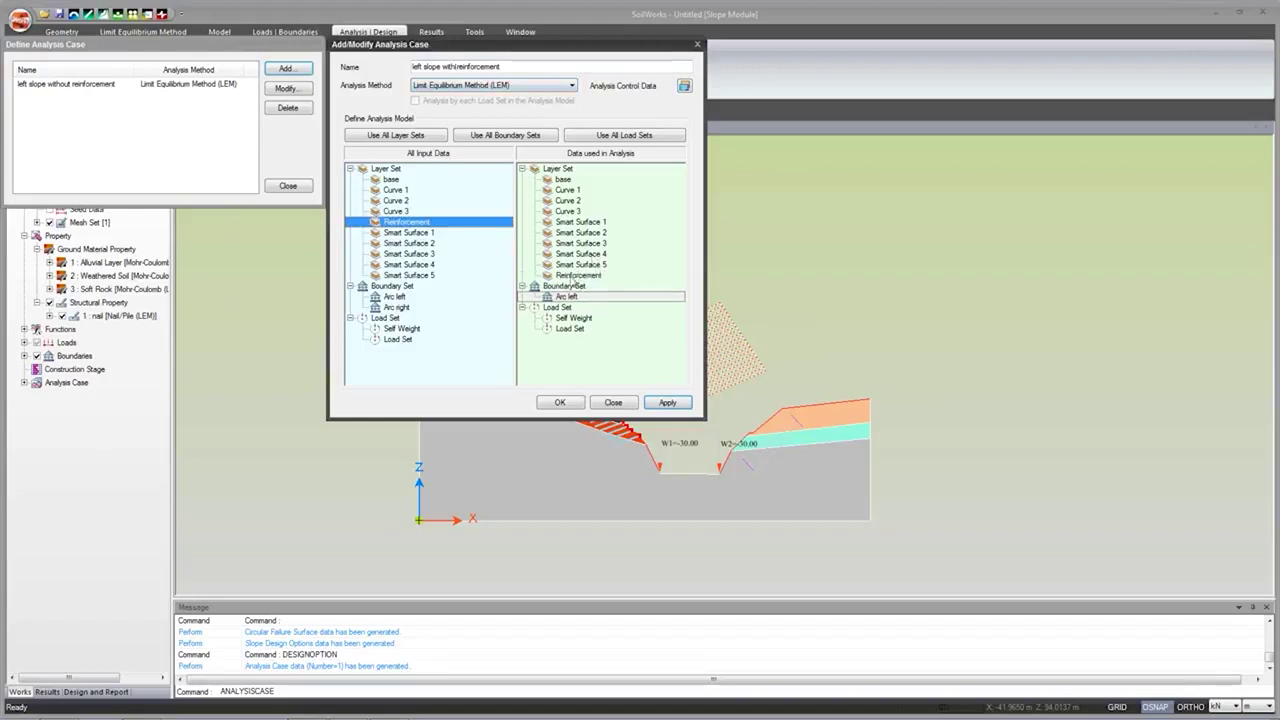
click(672, 405)
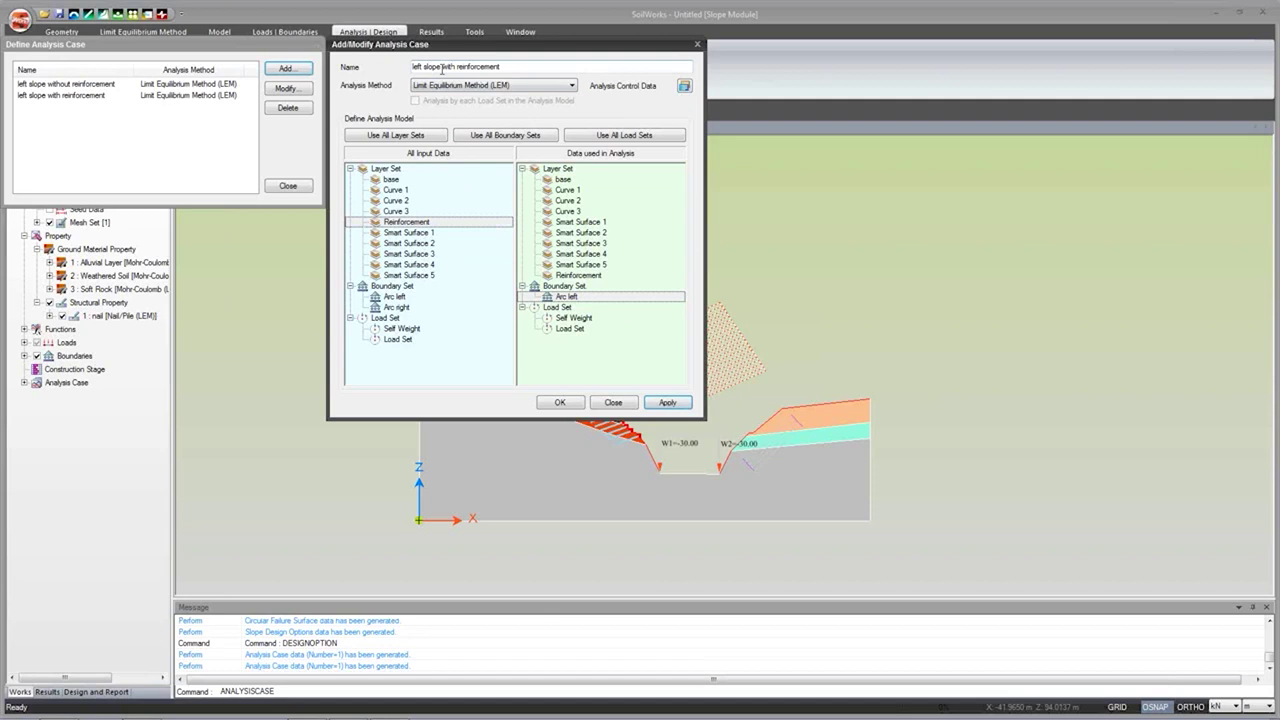
Step: Set up a third analysis case named right slope with the slope direction set to Right to Left Direction
double_click(420, 66)
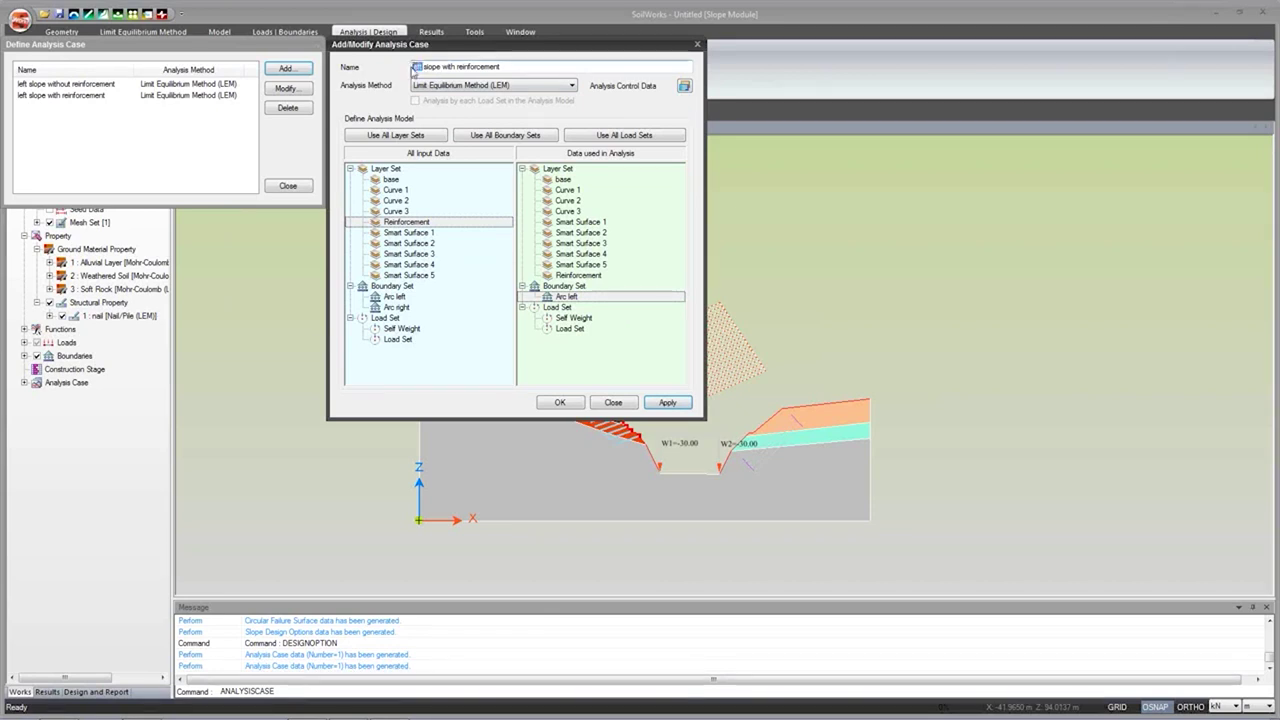
text(right)
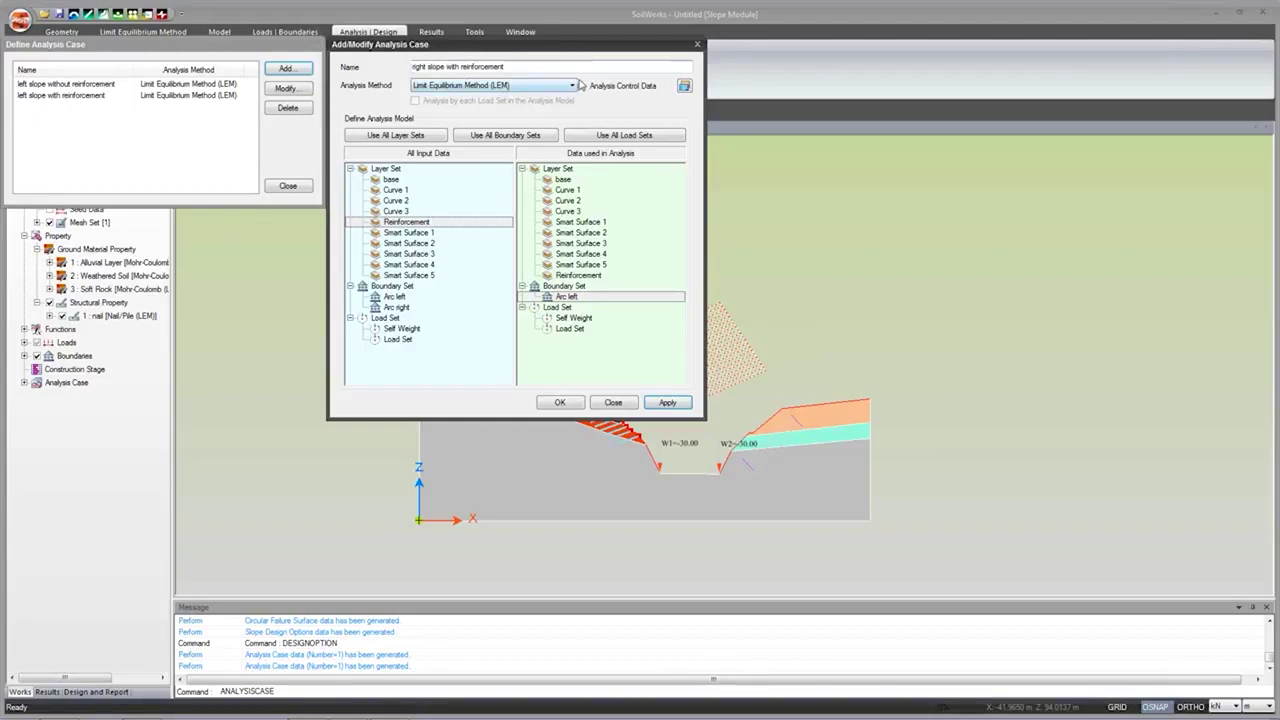
drag(446, 66, 522, 69)
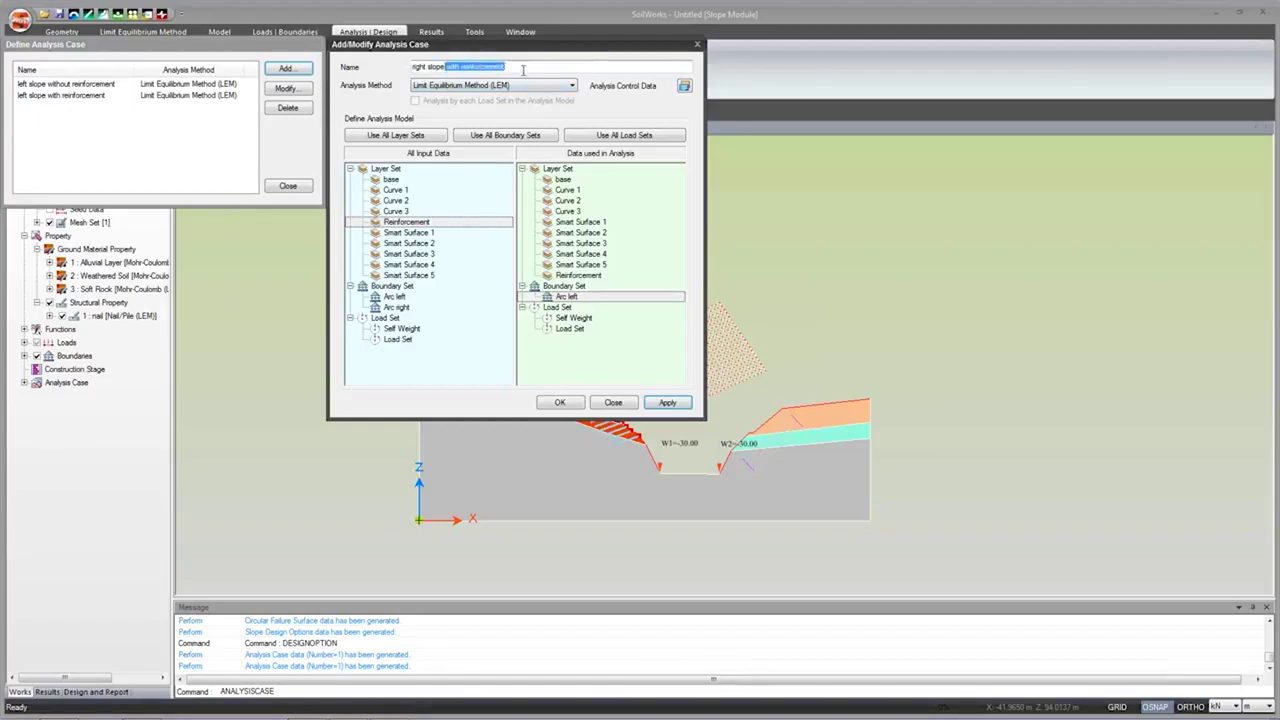
key(BackSpace)
click(684, 87)
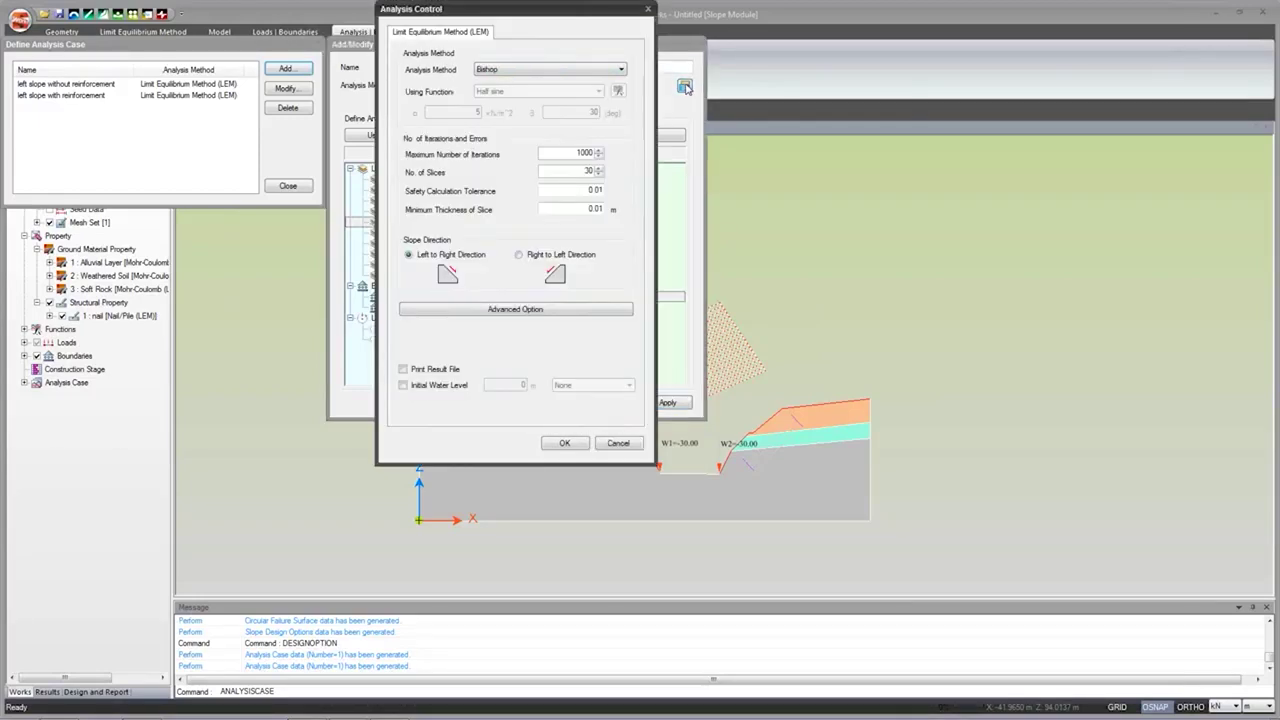
click(519, 256)
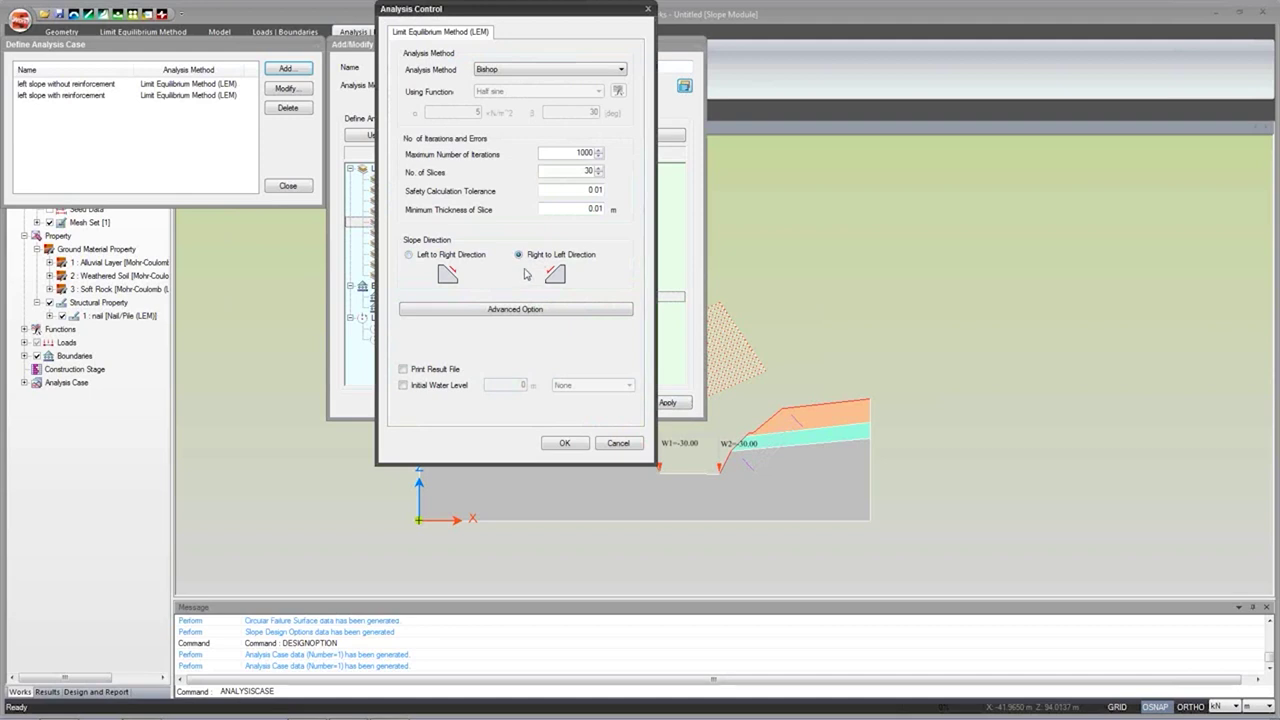
click(564, 443)
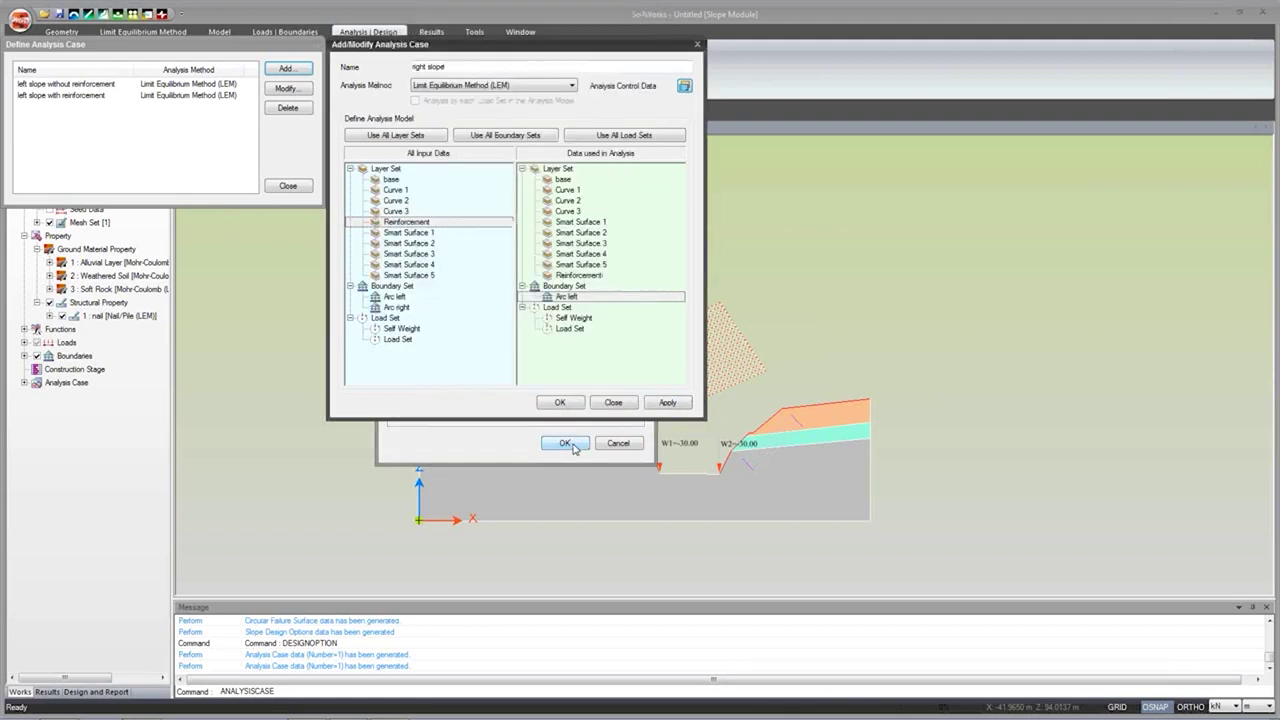
Step: Replace the Arc left boundary set with Arc right in the data used by the right slope case
click(550, 297)
drag(550, 297, 591, 331)
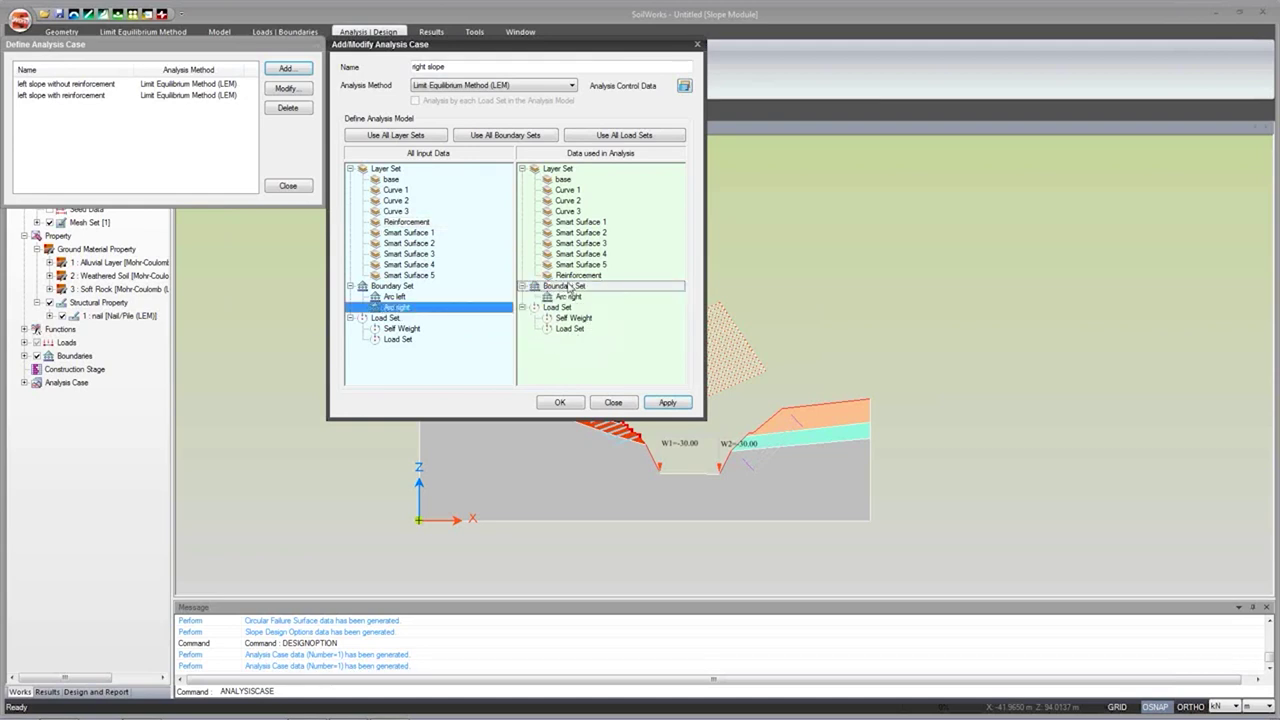
Step: Save the right slope analysis case and close the analysis case definitions
click(561, 403)
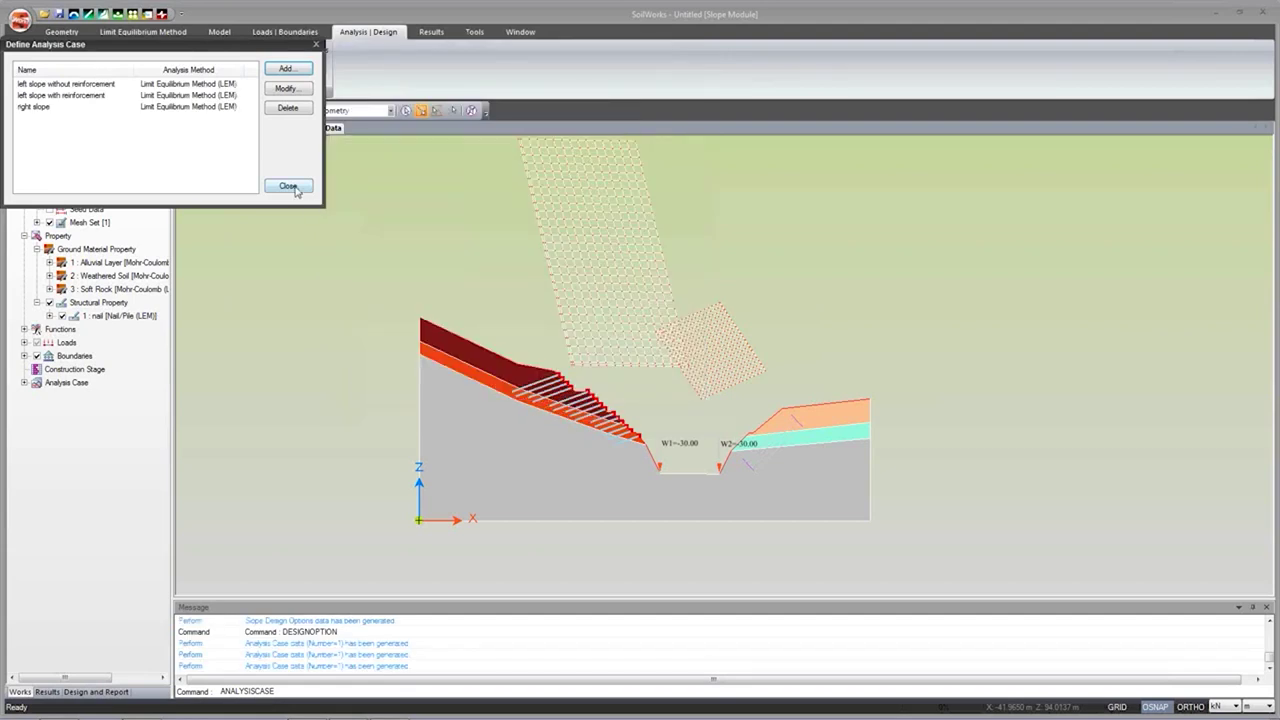
click(289, 187)
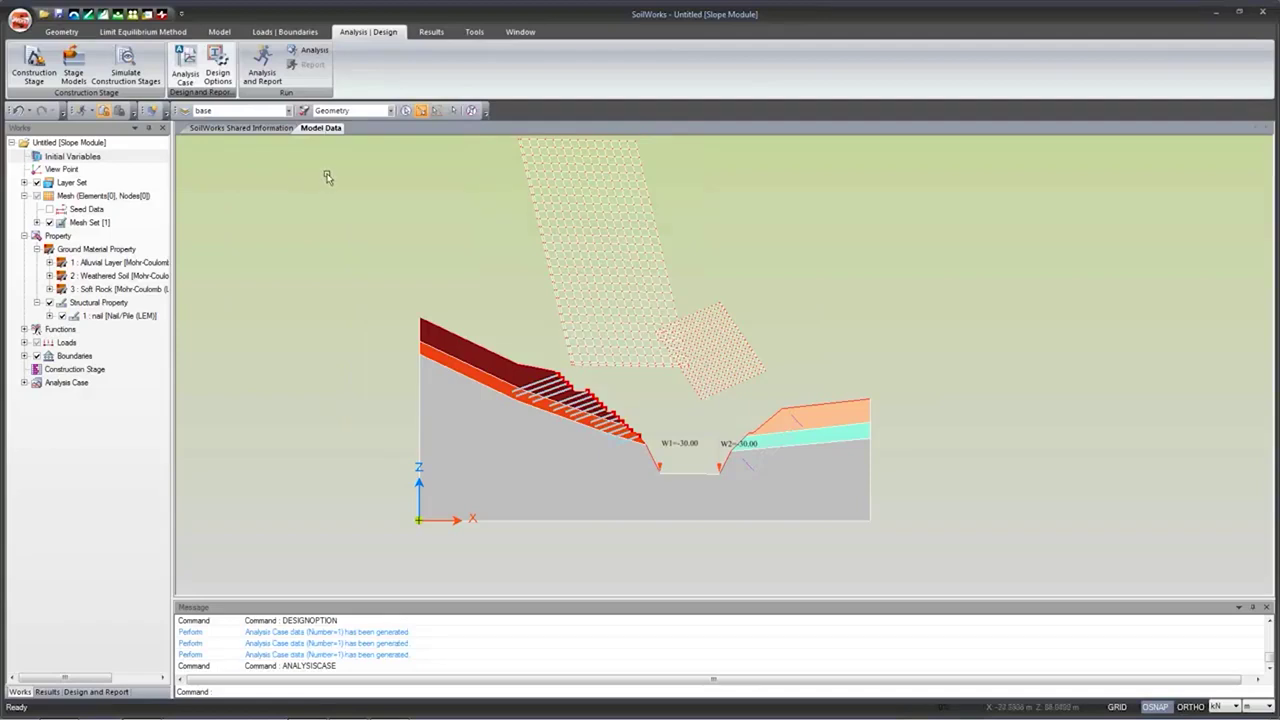
Step: Run the model Check, read the technical review through to its Analysis Case section, and close it
click(474, 31)
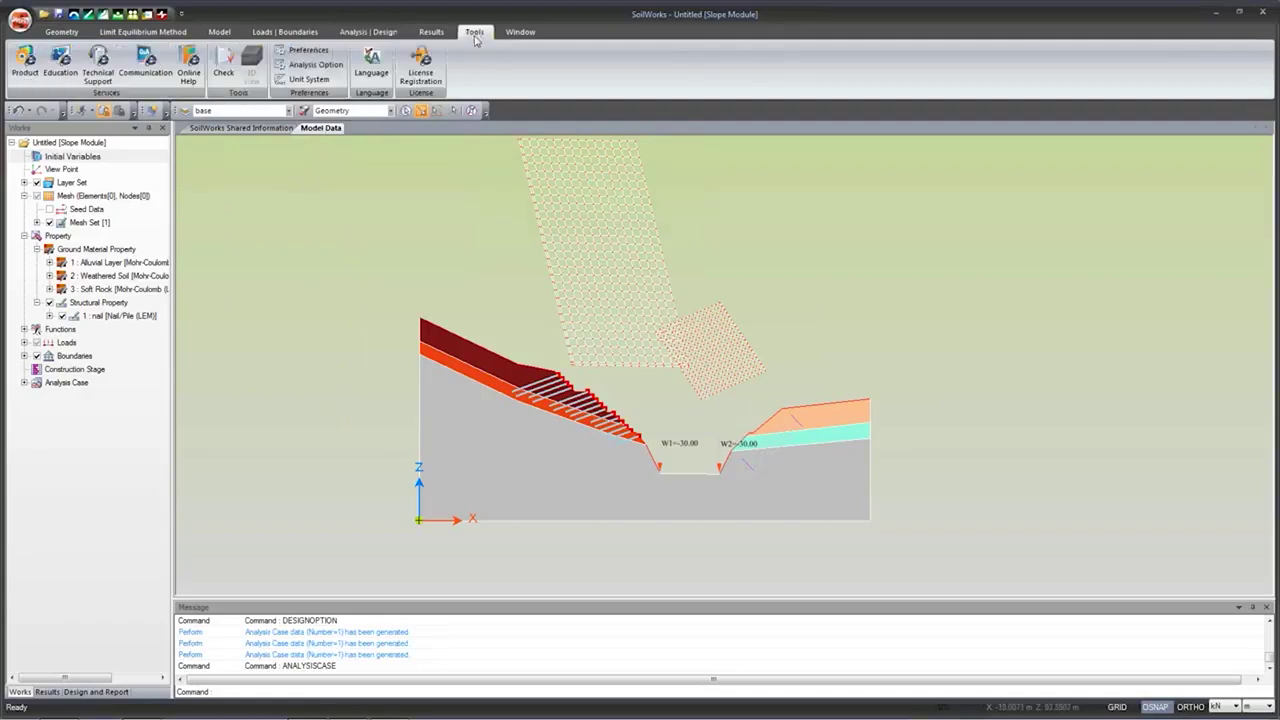
click(222, 66)
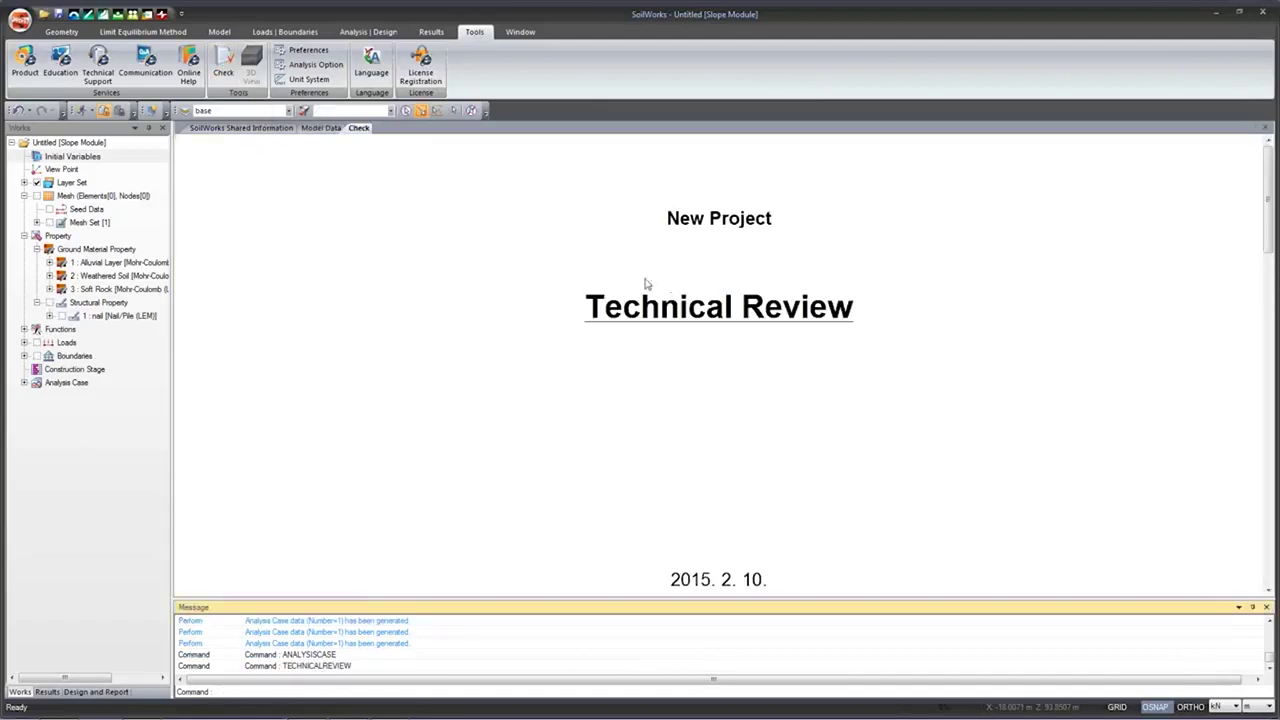
drag(1268, 178, 1260, 512)
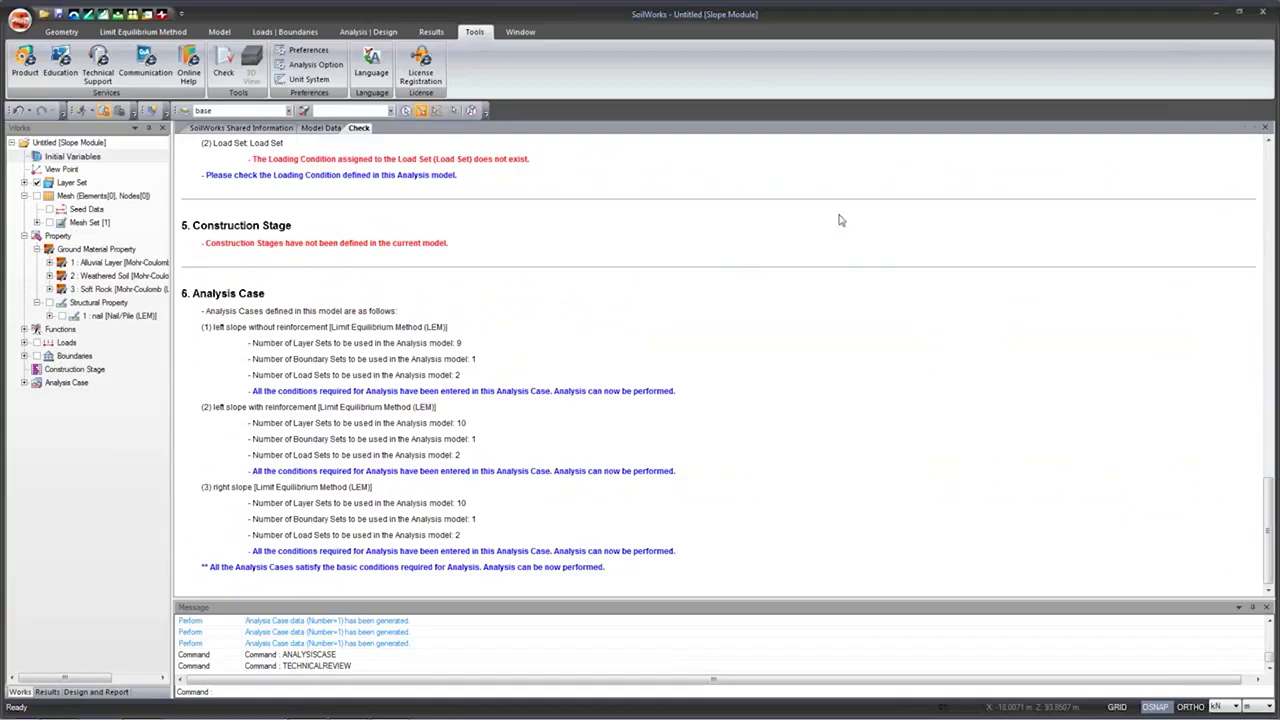
click(1265, 127)
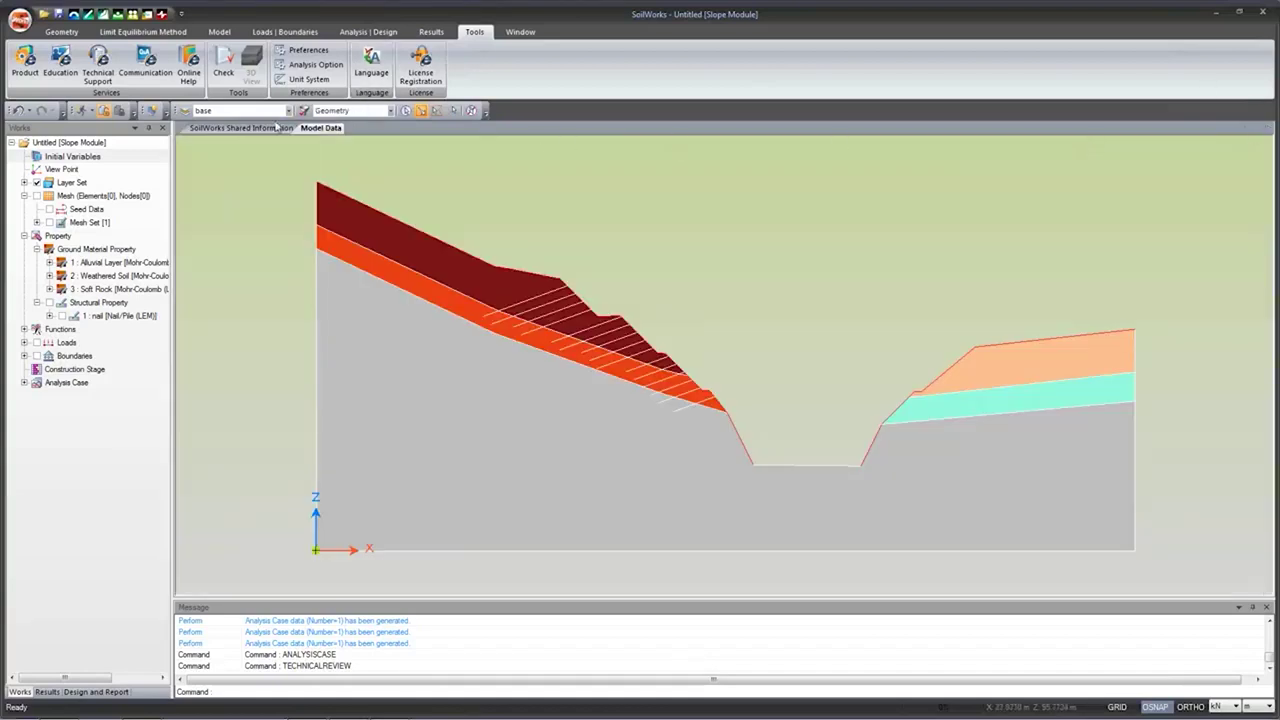
Step: Run Analysis and Report for all listed cases and the report, saving the model over the existing example file, and close the manager
click(366, 31)
click(262, 68)
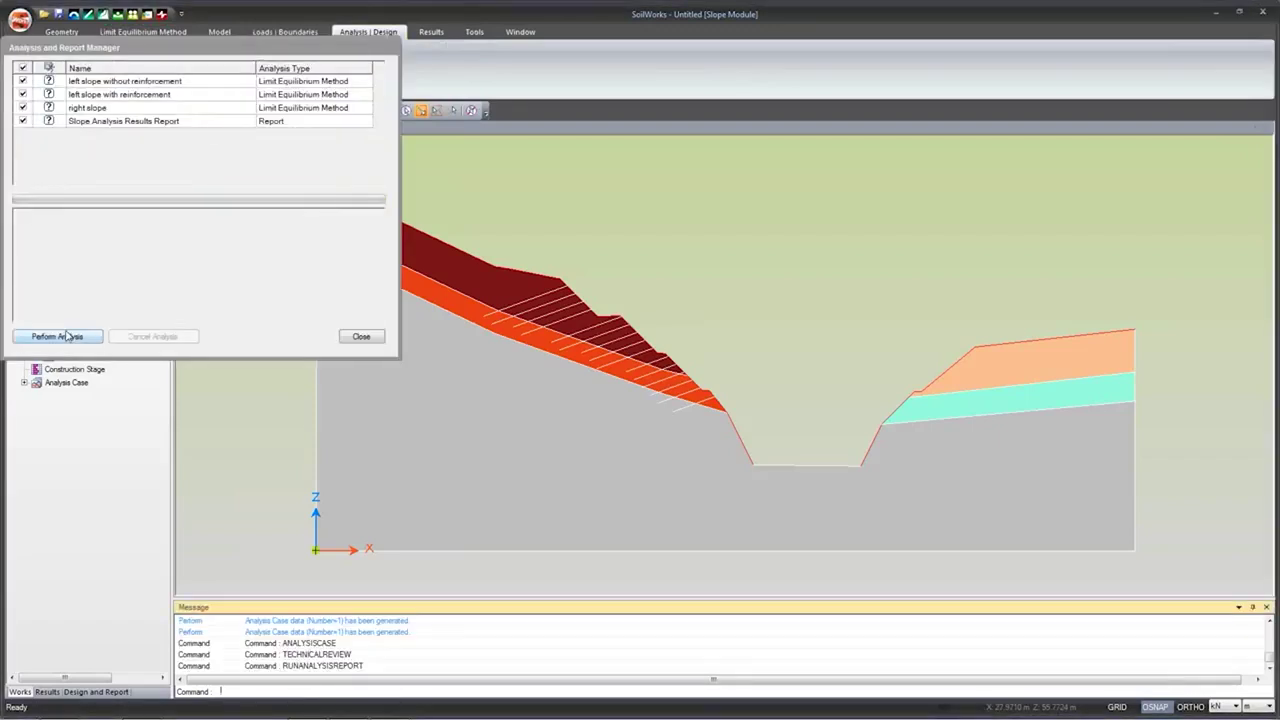
click(57, 336)
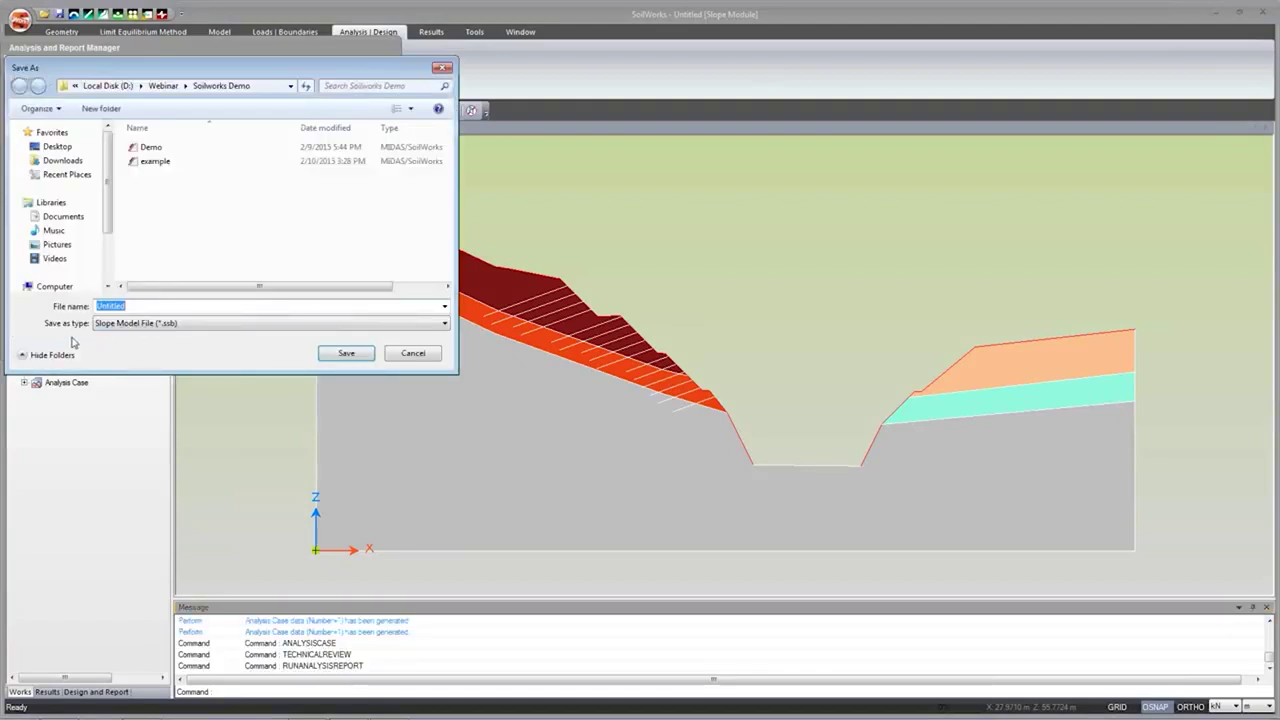
click(156, 164)
click(345, 353)
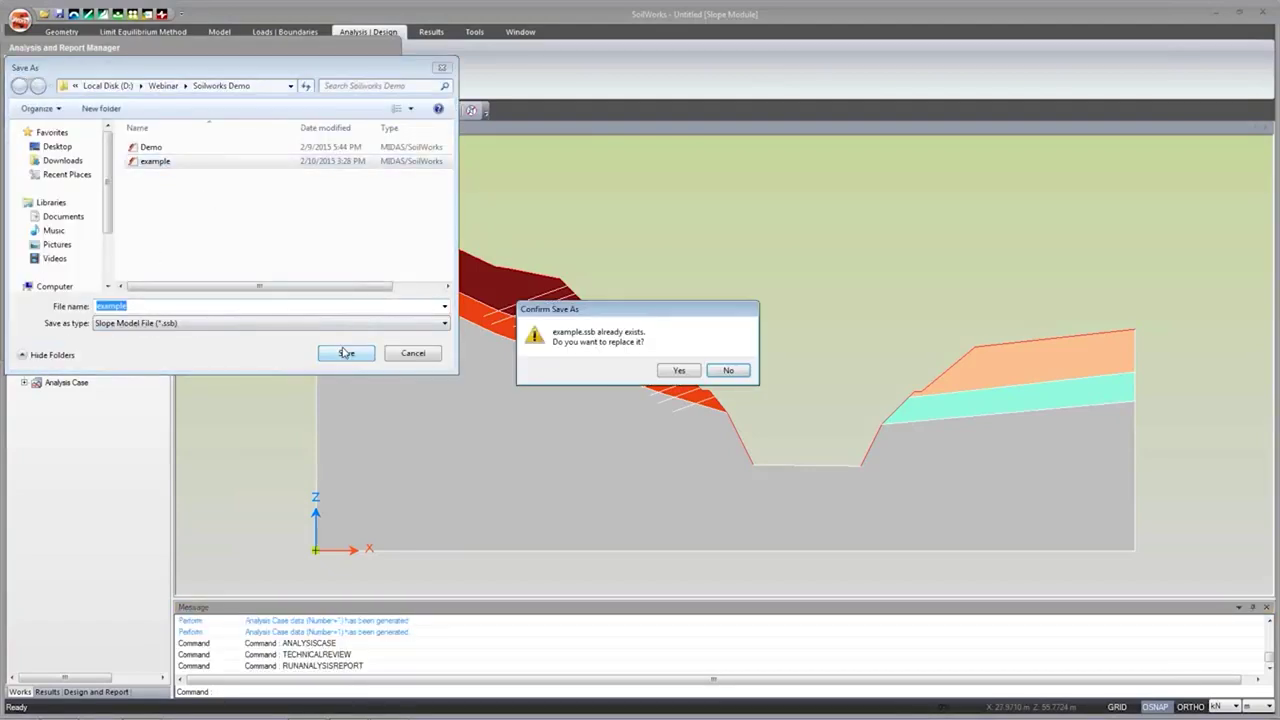
click(668, 372)
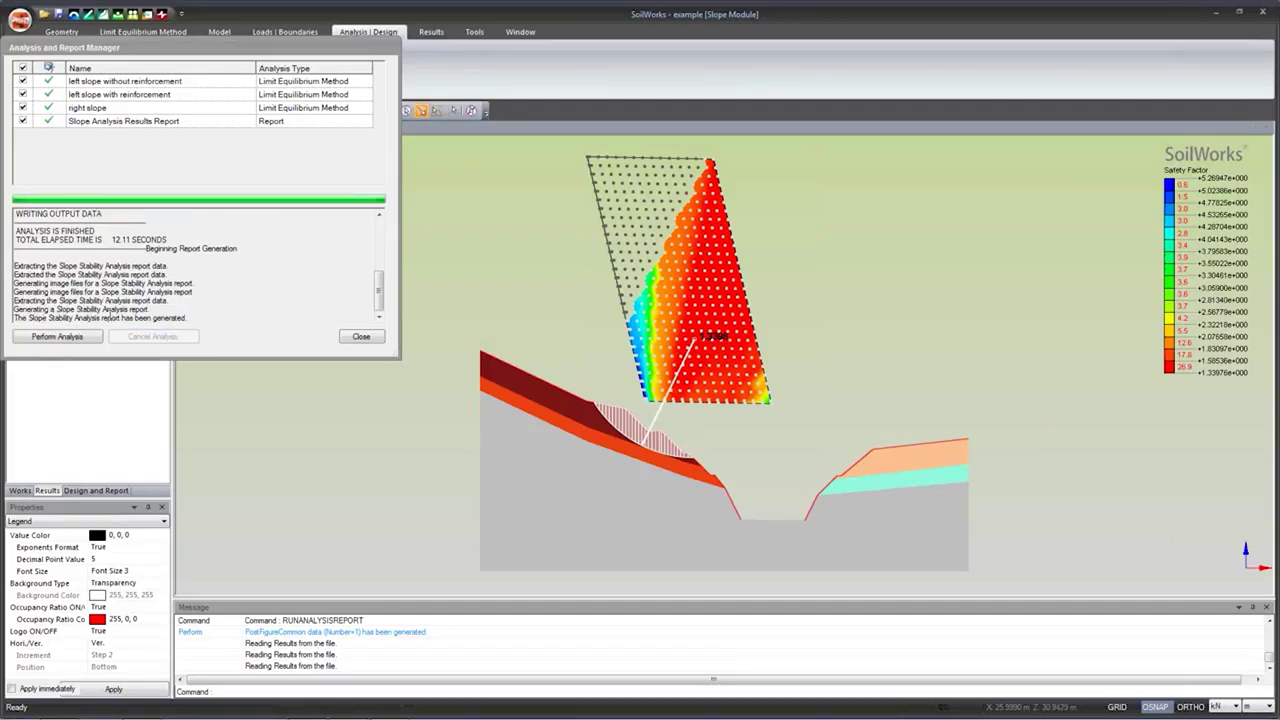
click(370, 340)
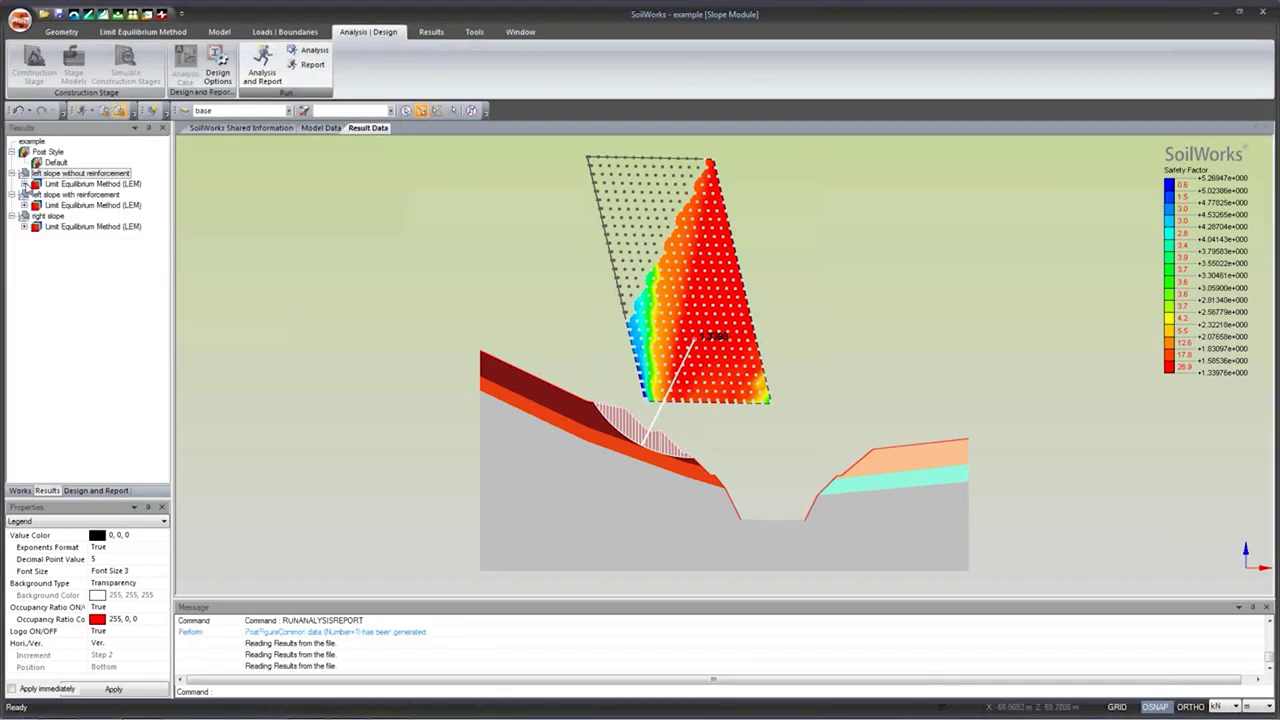
Step: Examine the Arc Failure Surface result of the left slope without reinforcement and the arcs of one grid point
click(24, 184)
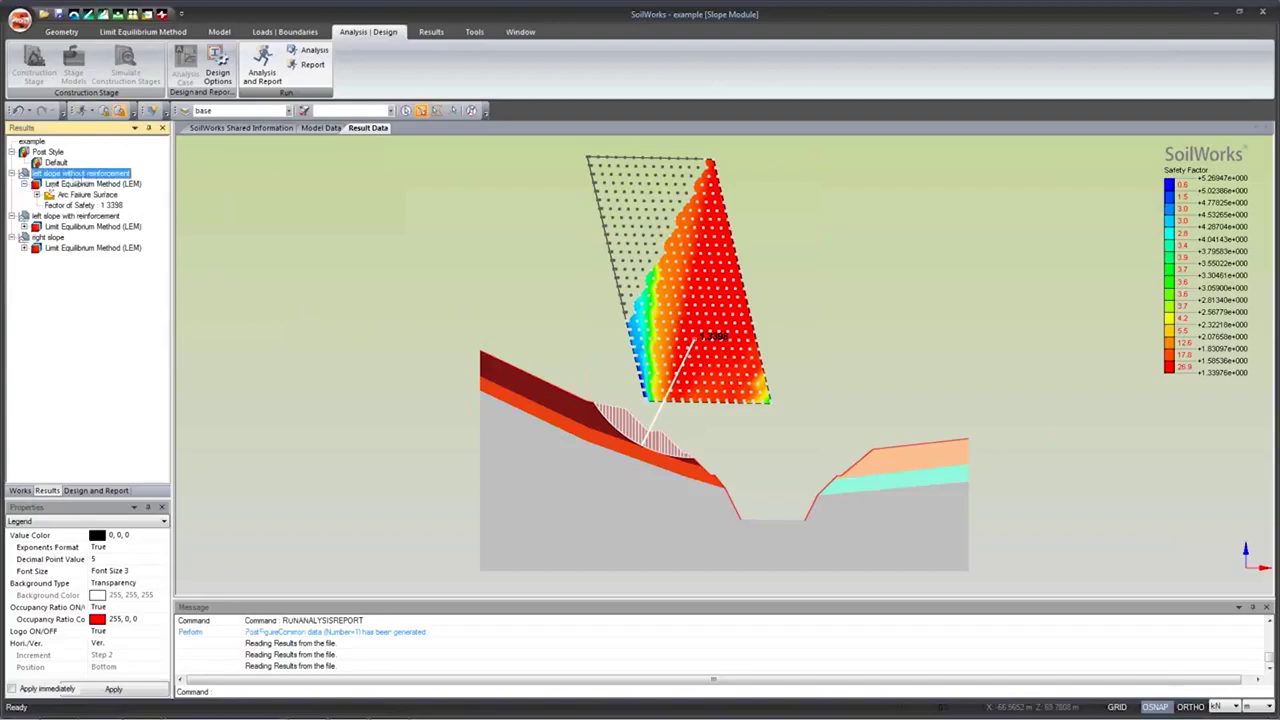
click(86, 196)
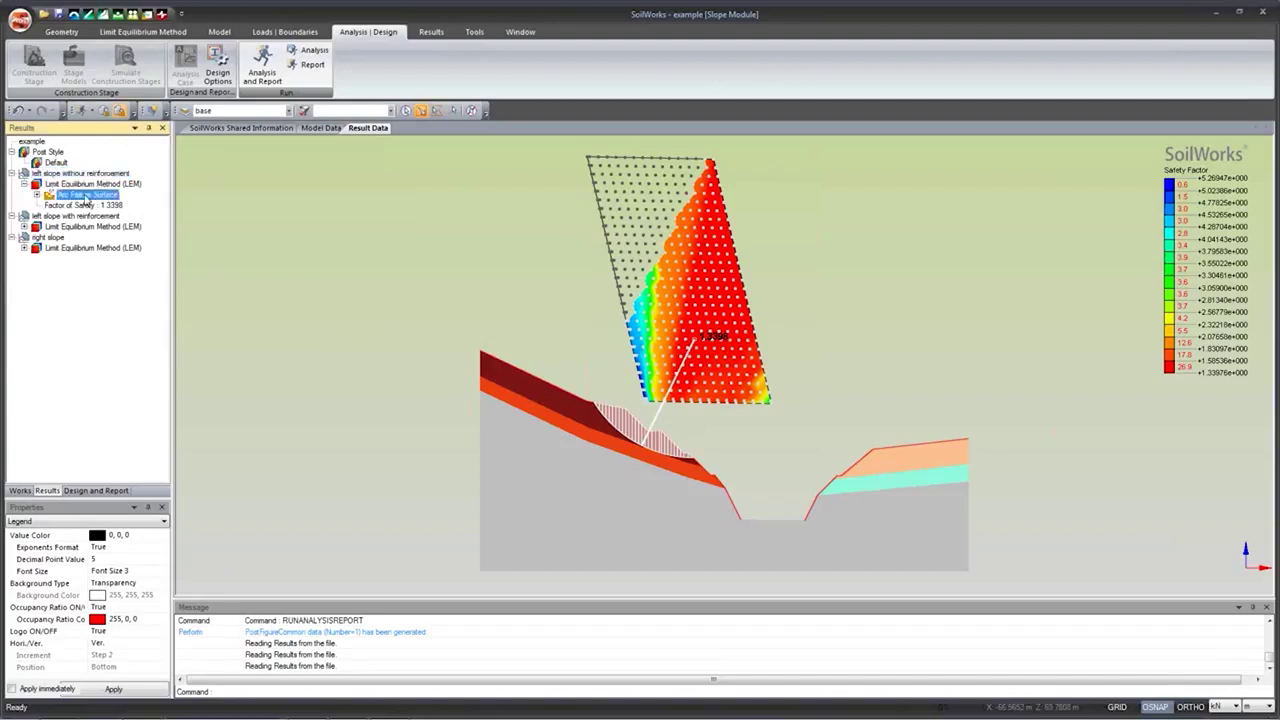
click(698, 344)
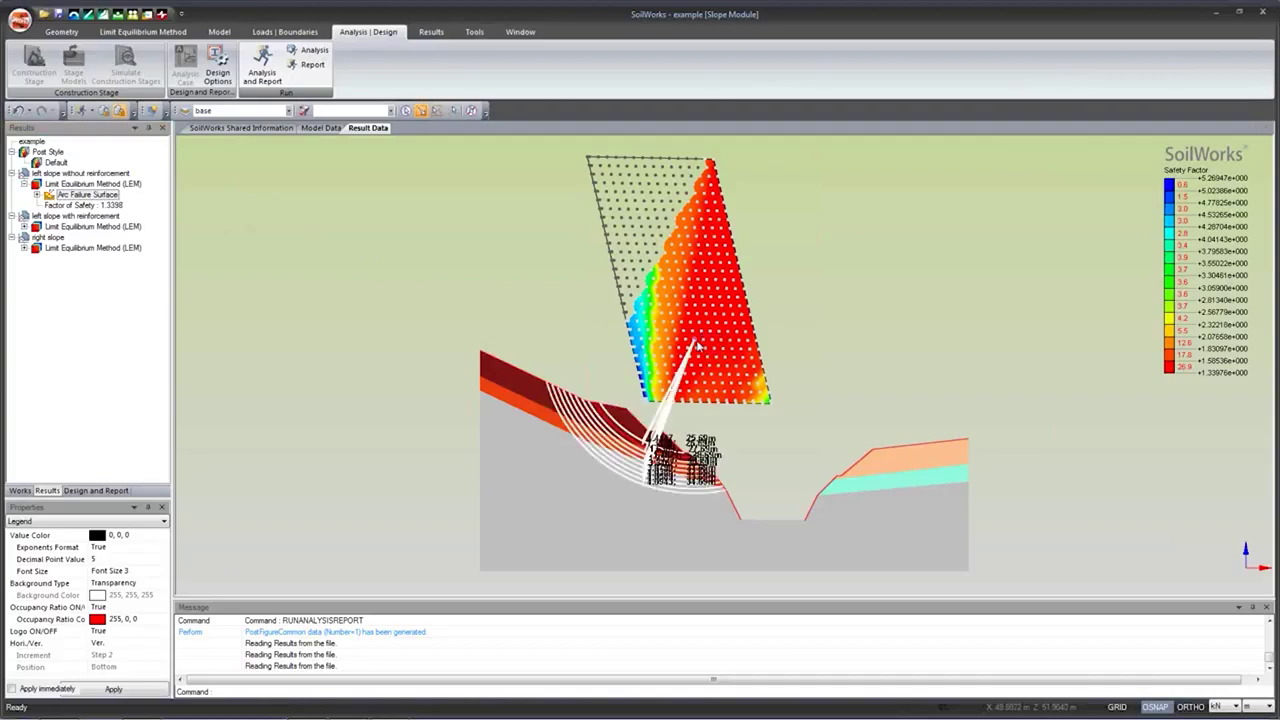
Step: Display the Arc Failure Surface results for the left slope with reinforcement and for the right slope
click(104, 195)
click(25, 227)
click(78, 238)
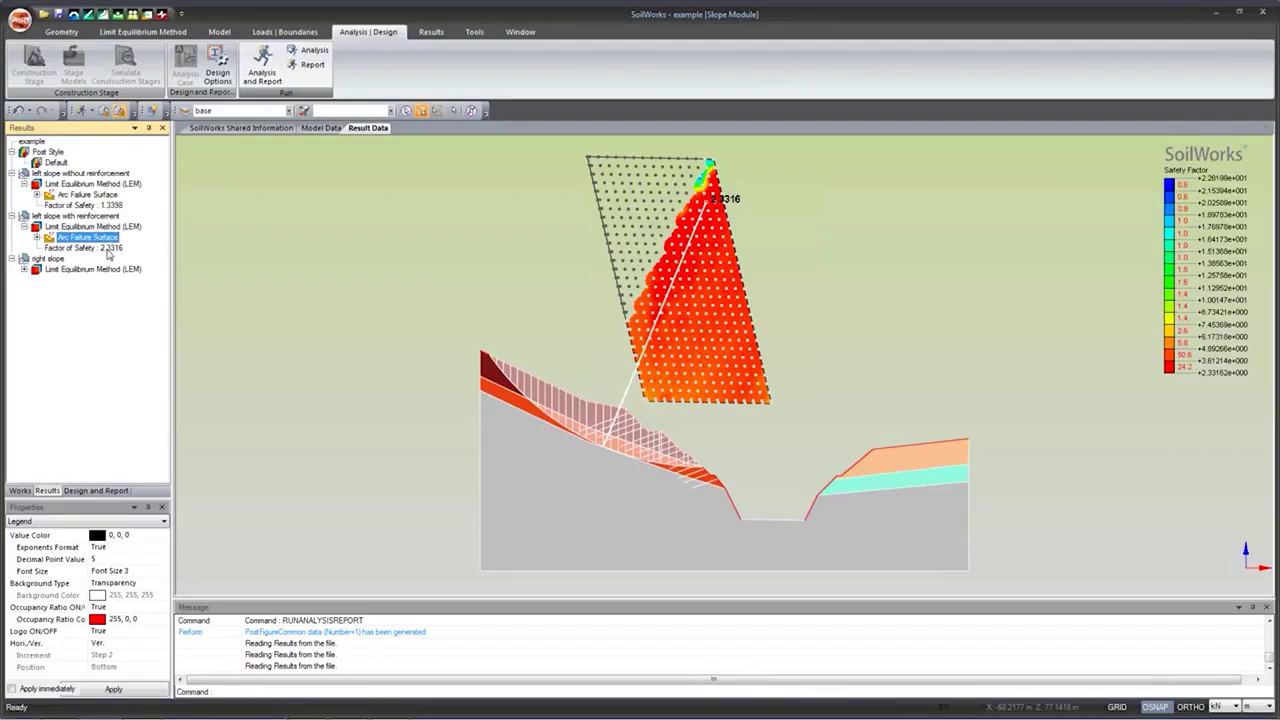
click(24, 270)
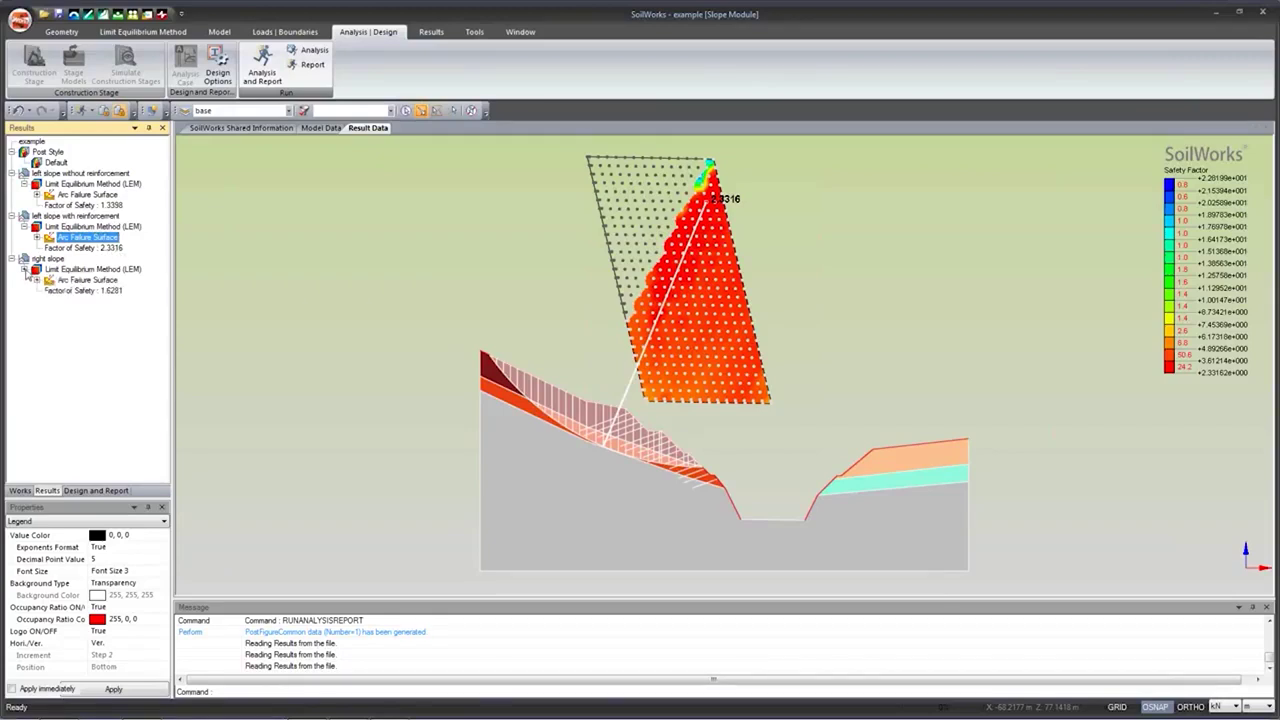
click(85, 282)
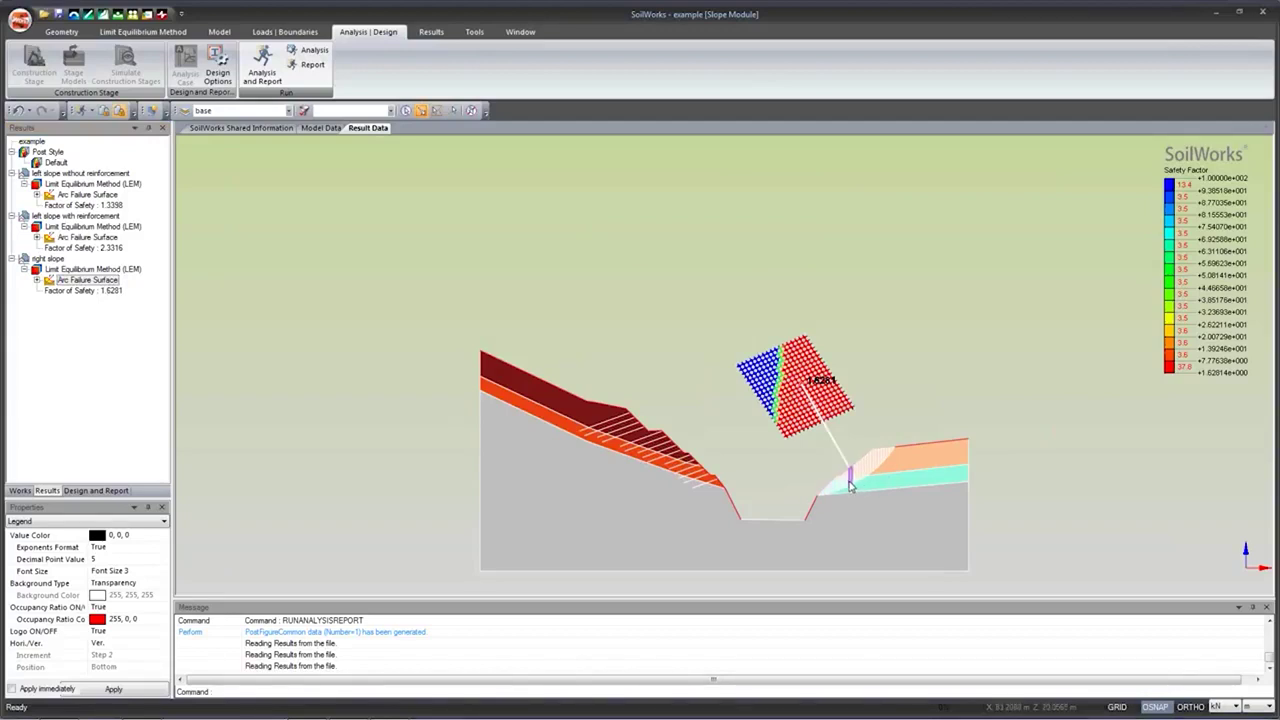
Step: Examine the Free Body Diagram of slice 13/29 on the right slope, advance through the slices to 24/29, and close it
double_click(850, 485)
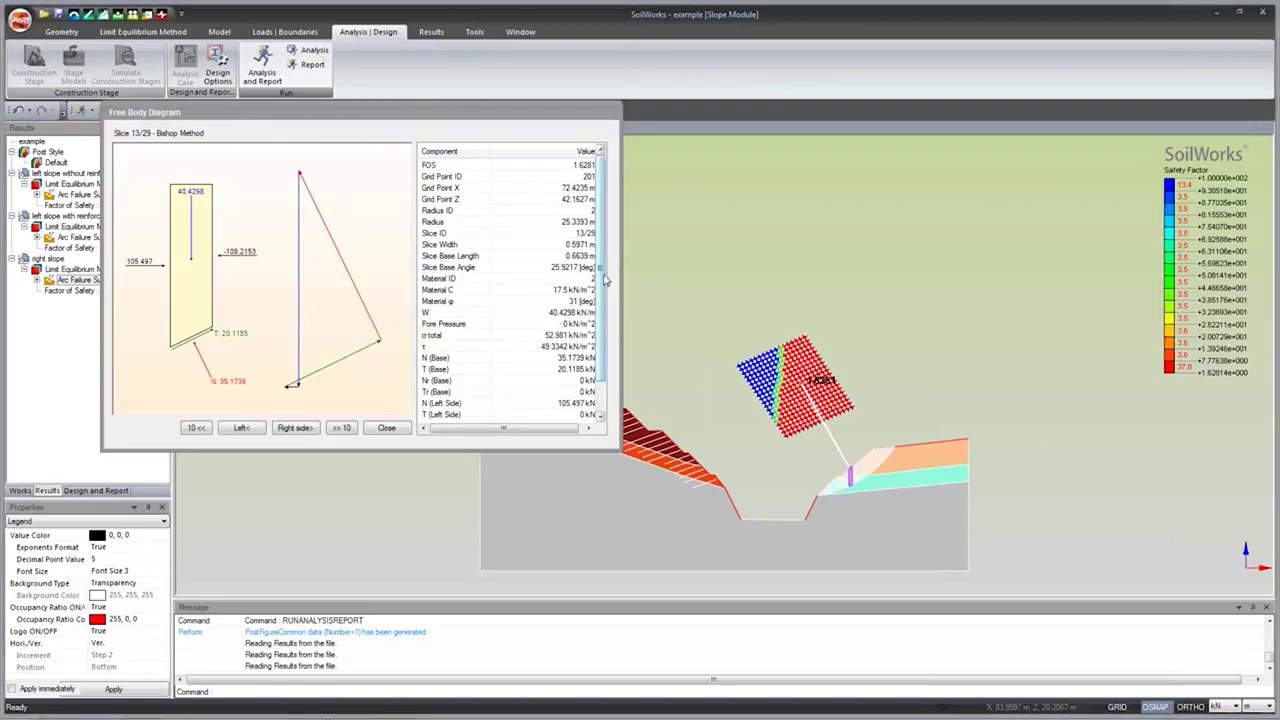
scroll(486, 309, down, 1)
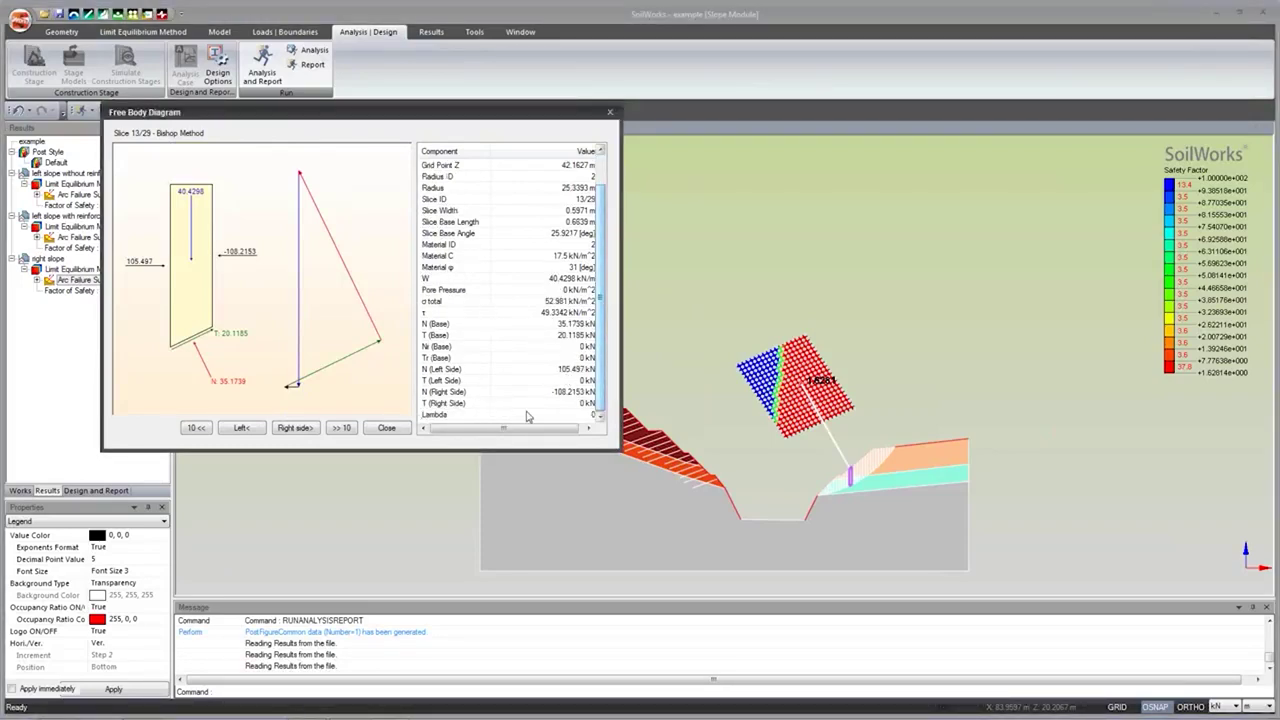
click(294, 428)
click(294, 428)
click(294, 428)
click(294, 428)
click(294, 428)
click(294, 428)
click(294, 428)
click(294, 428)
click(294, 428)
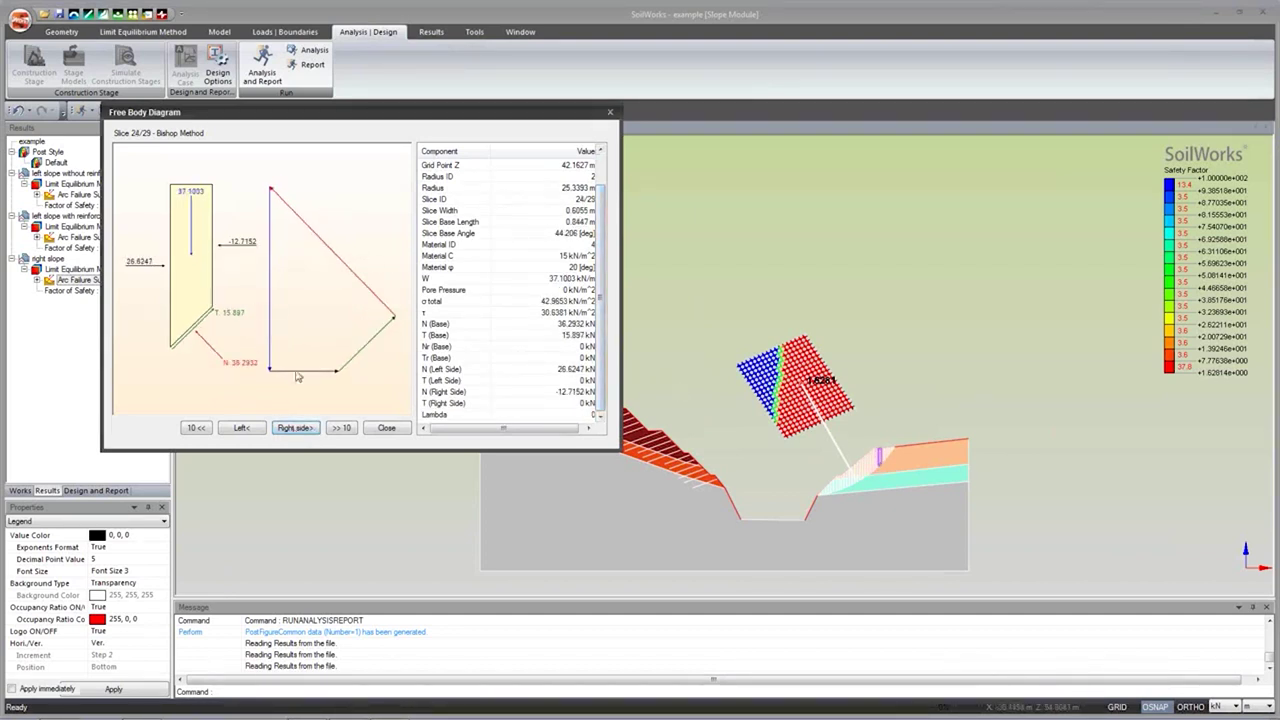
click(610, 112)
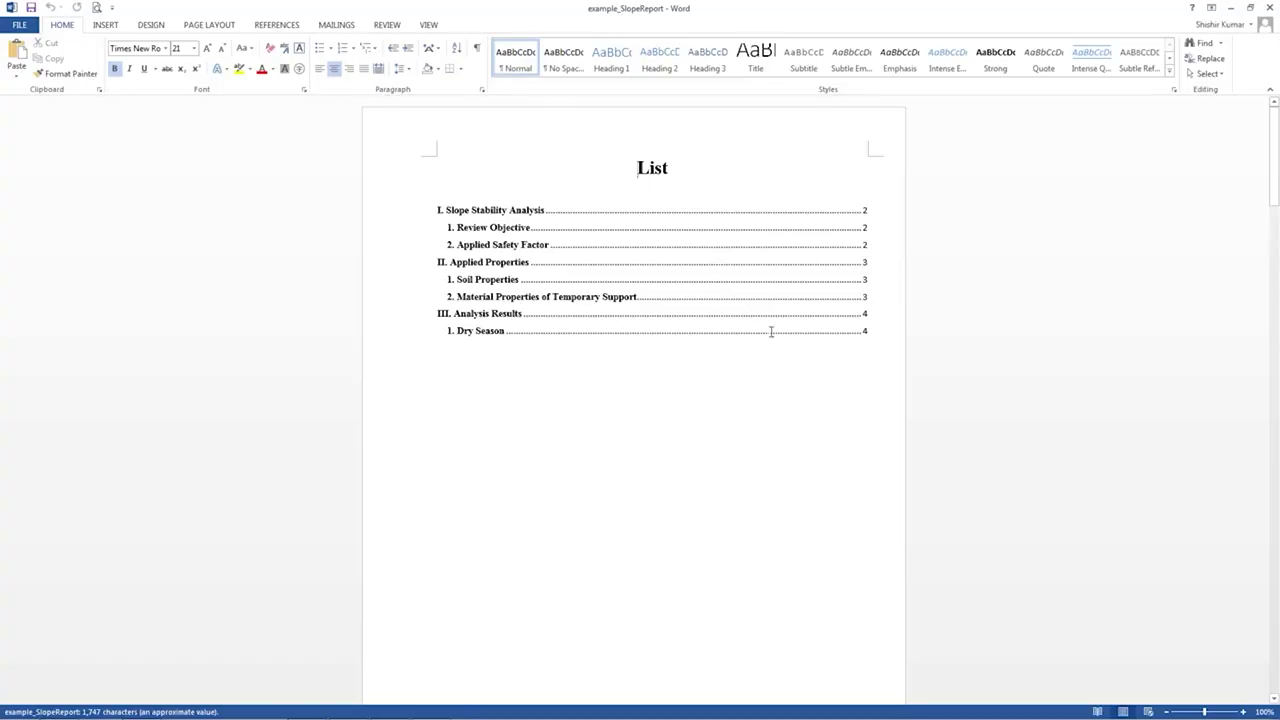
Step: In the generated example_SlopeReport document in Word, examine the minimum safety factors applied for the dry and rainy seasons
click(877, 334)
click(871, 420)
scroll(866, 443, down, 5)
scroll(872, 443, down, 3)
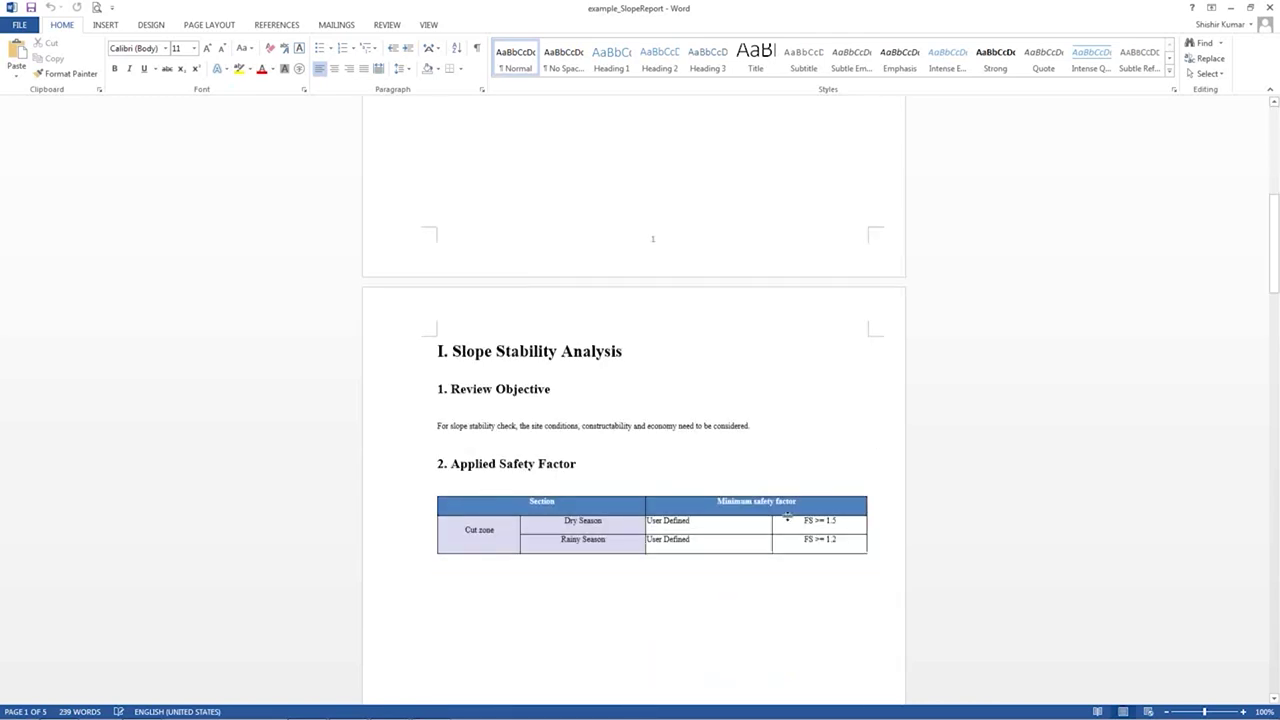
triple_click(832, 520)
click(828, 536)
scroll(770, 537, down, 1)
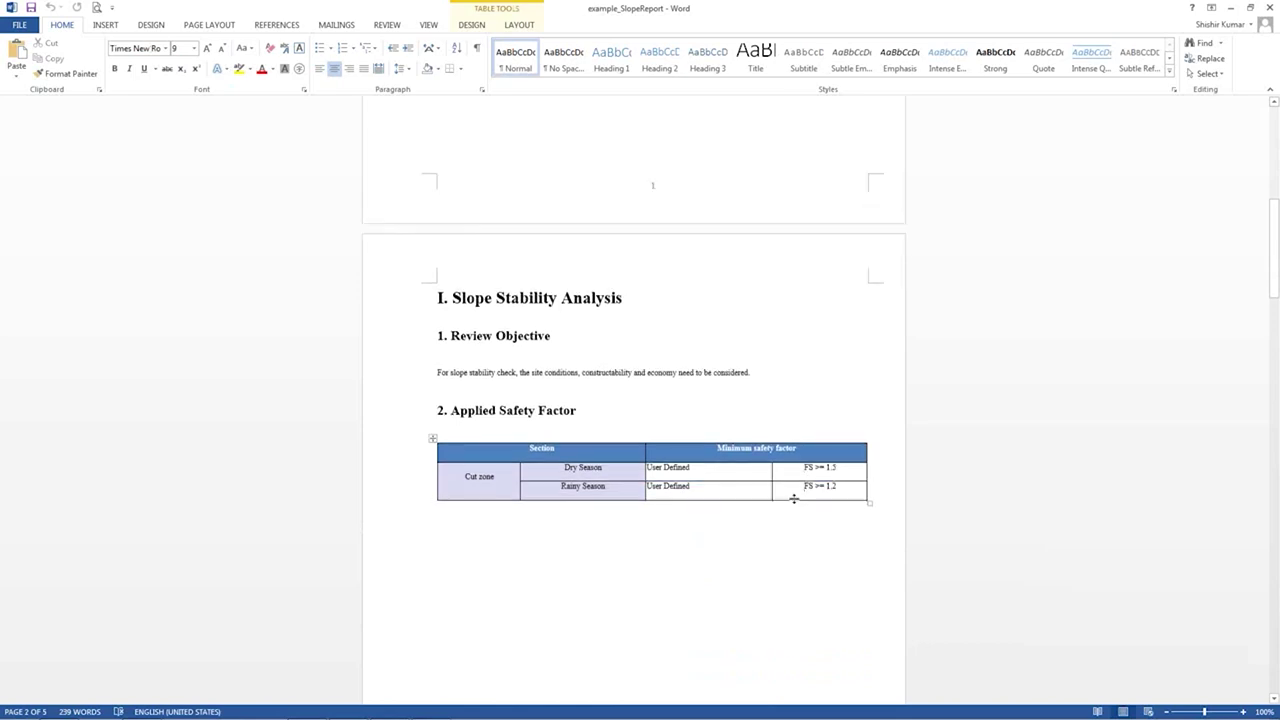
drag(805, 467, 838, 467)
text(FS >= 1.3)
Step: Read through the report's soil and nail properties and the dry season safety factor evaluation of each slope case
scroll(856, 473, down, 15)
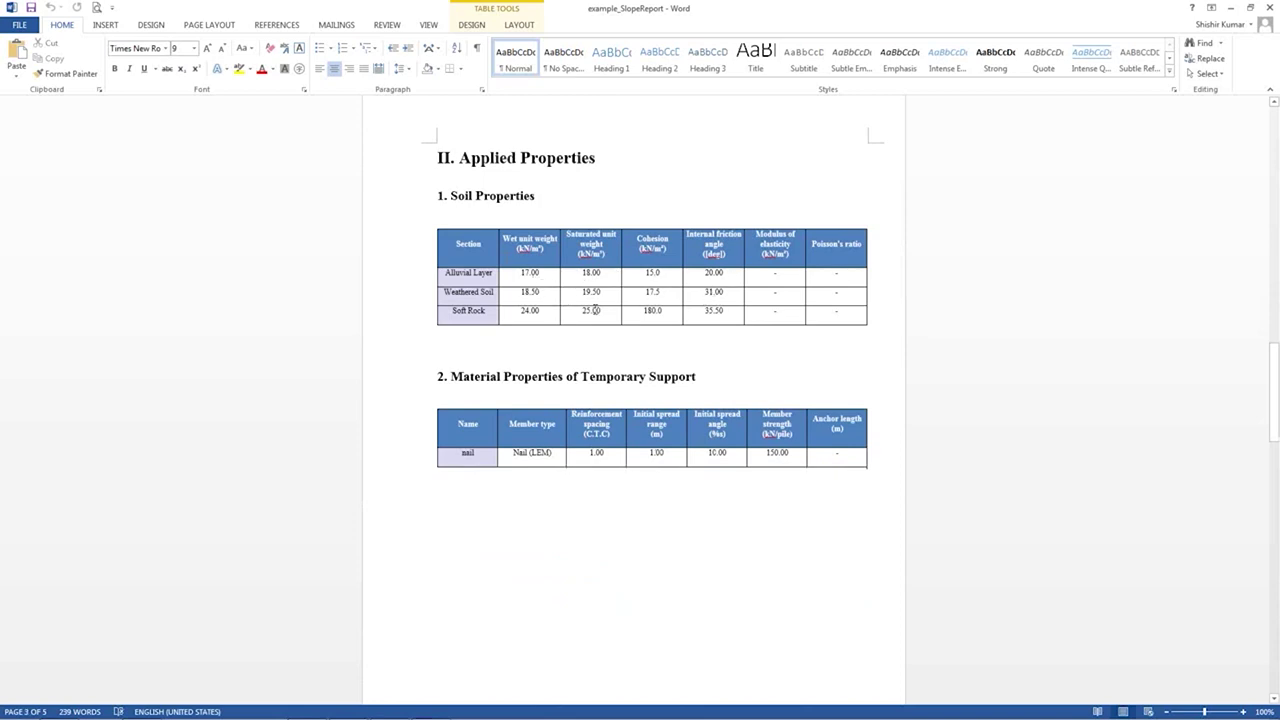
scroll(686, 336, down, 2)
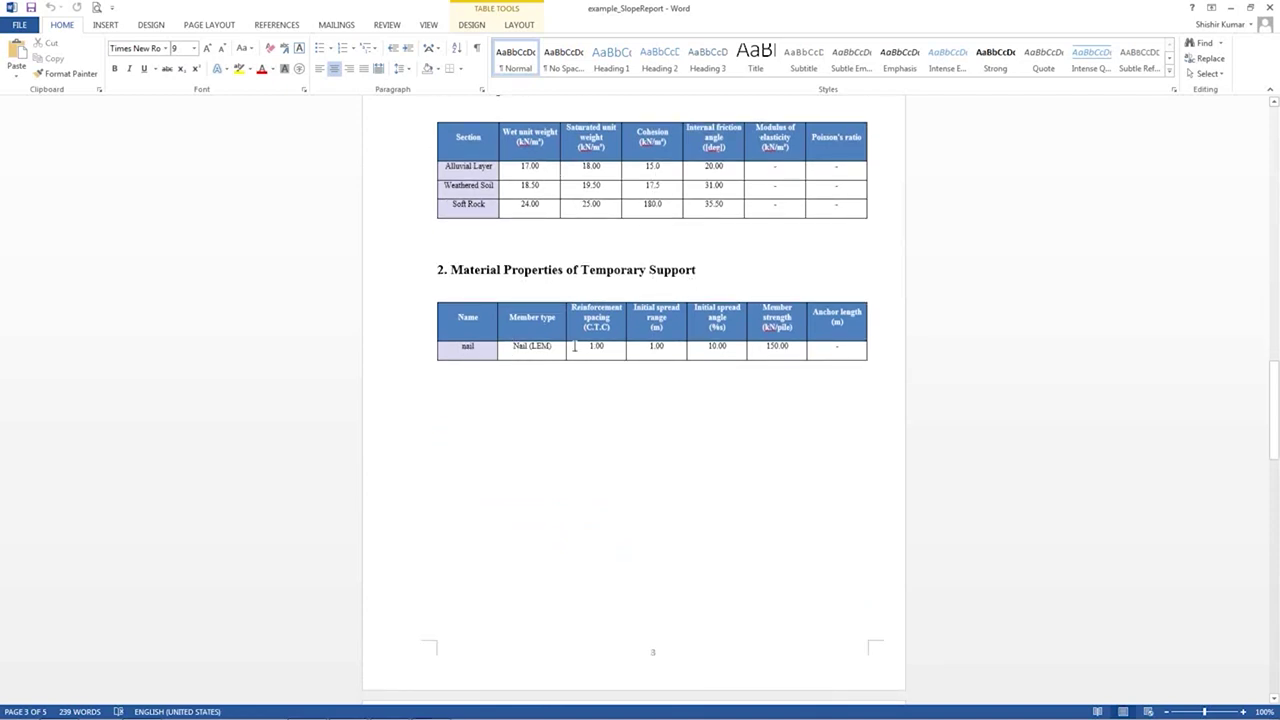
scroll(789, 355, down, 6)
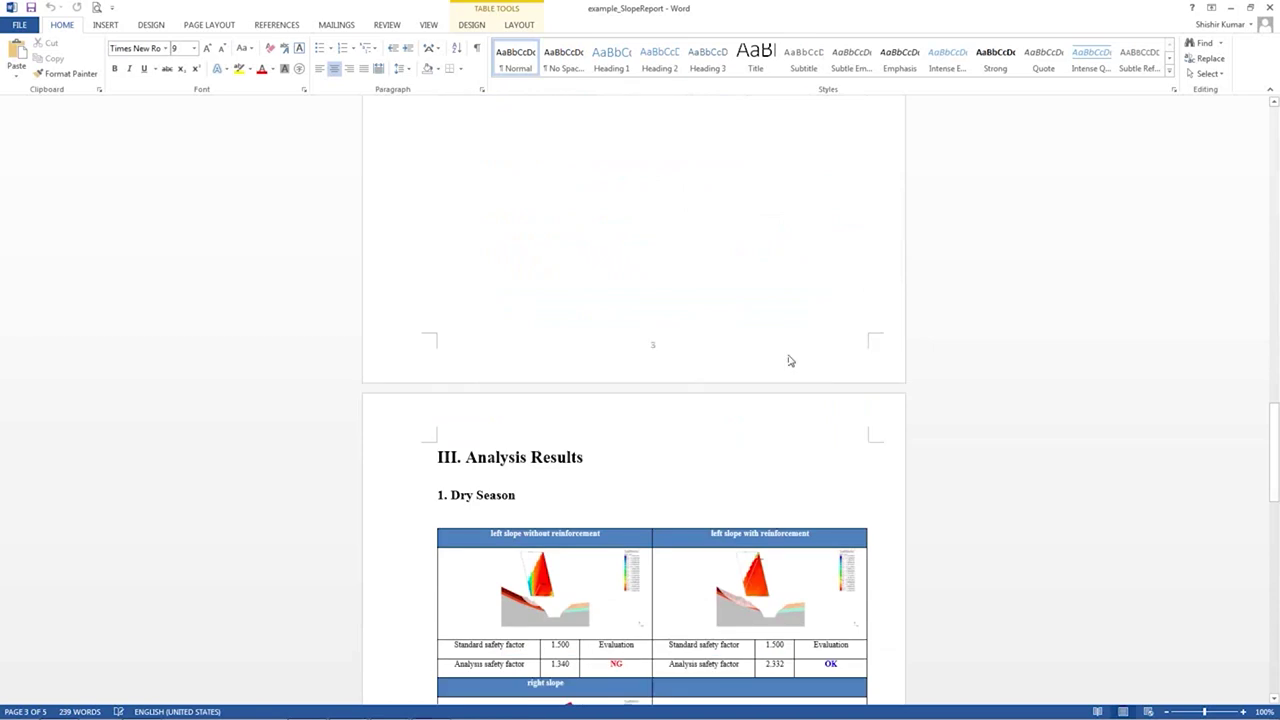
scroll(789, 361, down, 3)
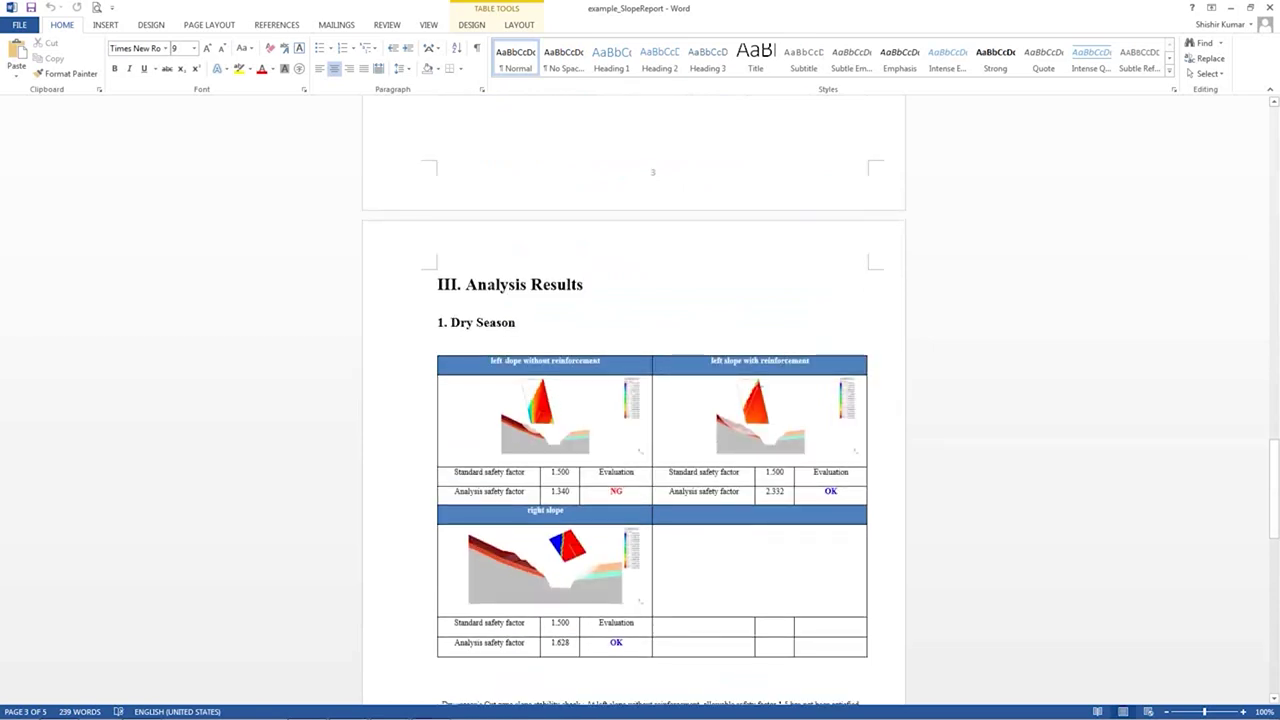
drag(611, 492, 629, 493)
double_click(829, 491)
drag(628, 643, 598, 652)
click(598, 652)
scroll(692, 619, down, 1)
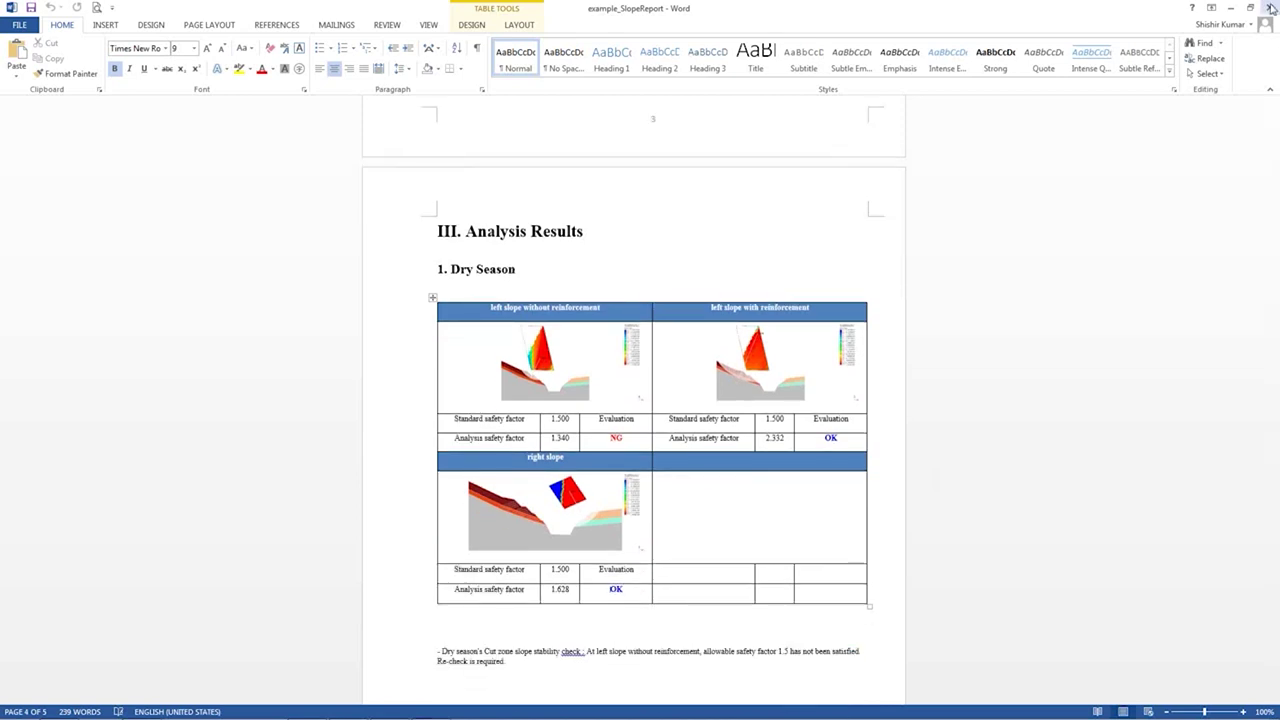
Step: Switch from the Word report back to the right slope result in SoilWorks
key(alt+Tab)
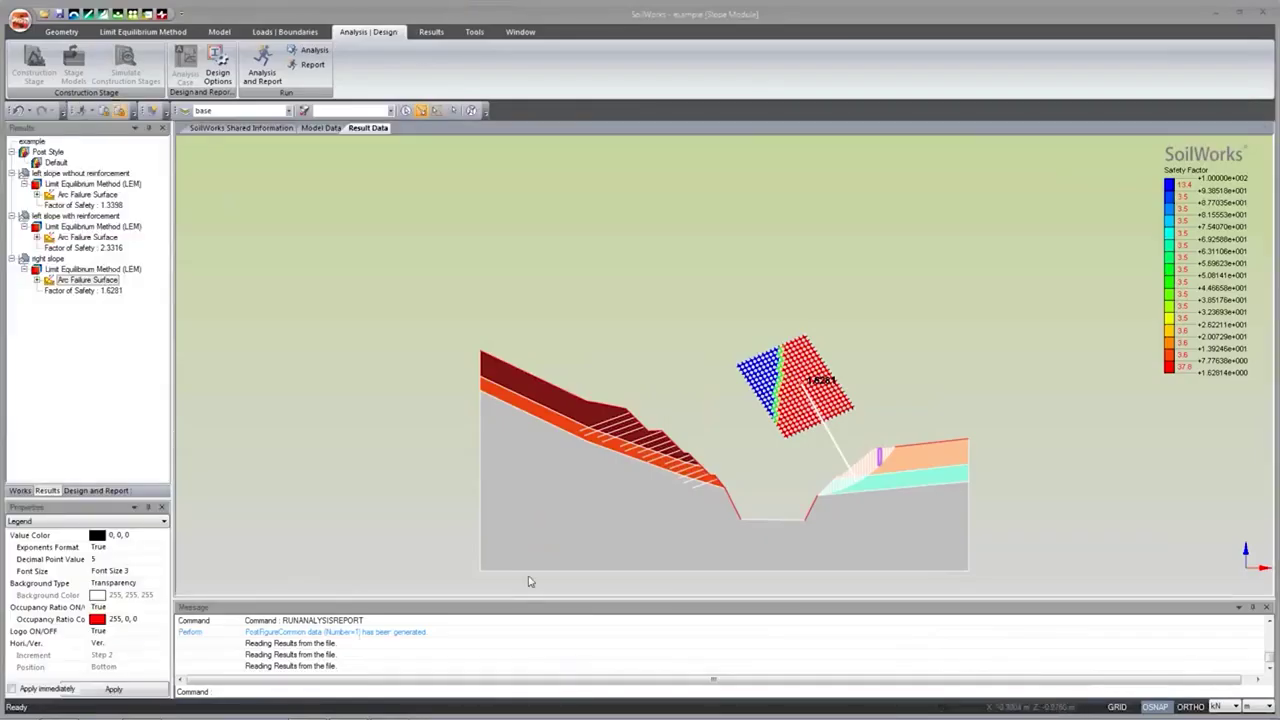
key(alt+Tab)
key(alt+Tab)
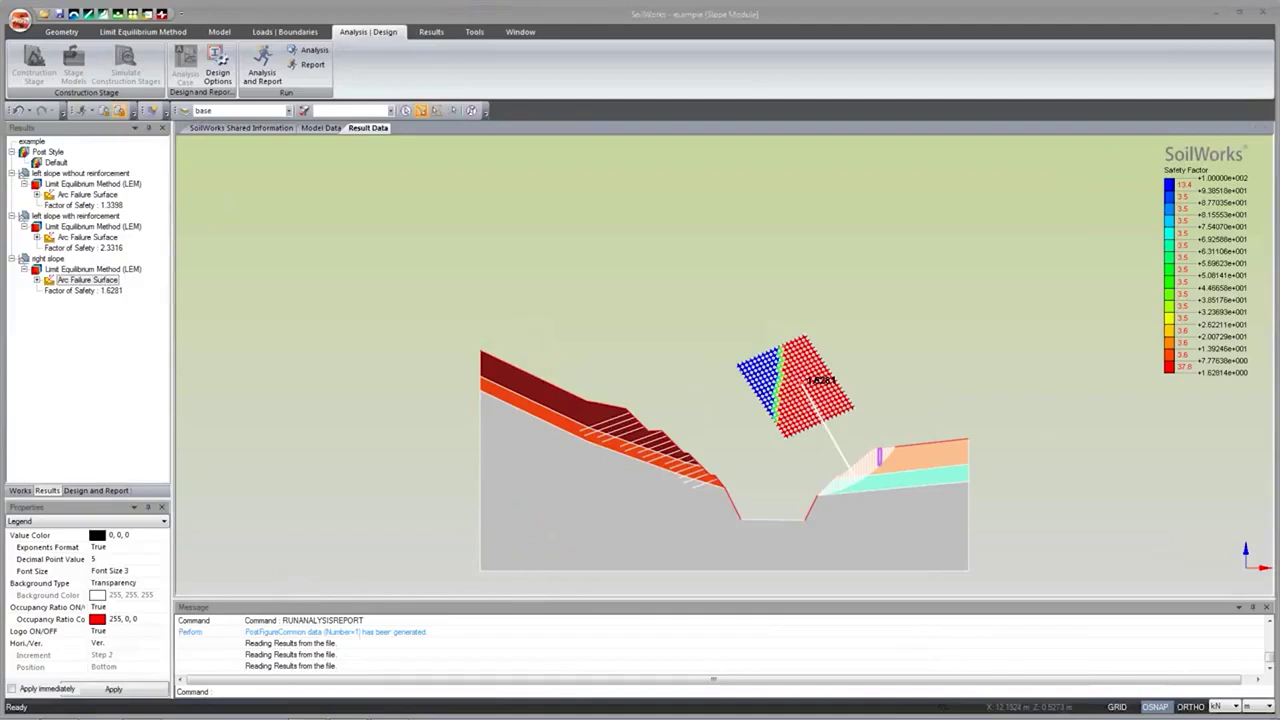